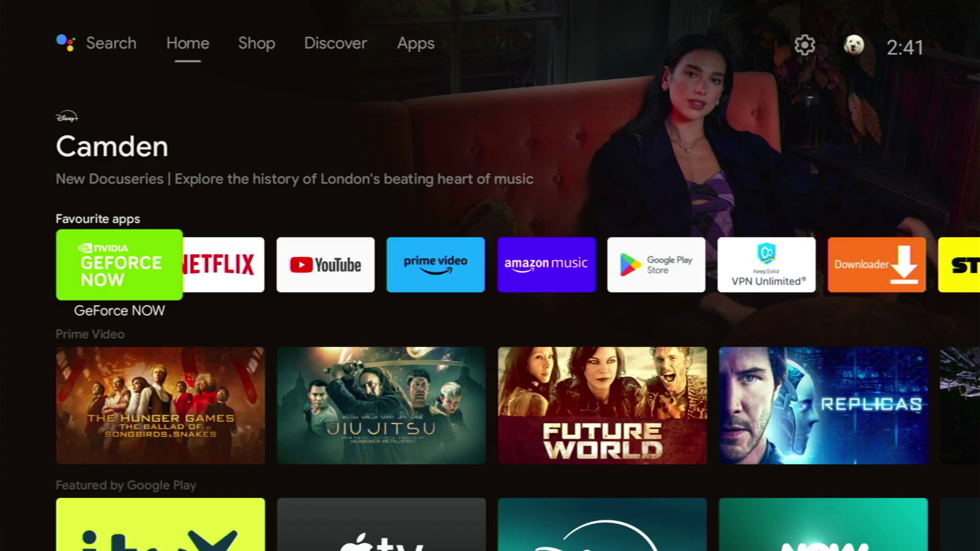
# Step: Browse the Google TV Favourite apps row and the featured show banner
pyautogui.press('Right')
pyautogui.press('Right')
pyautogui.press('Right')
pyautogui.press('Right')
pyautogui.press('Right')
pyautogui.press('Right')
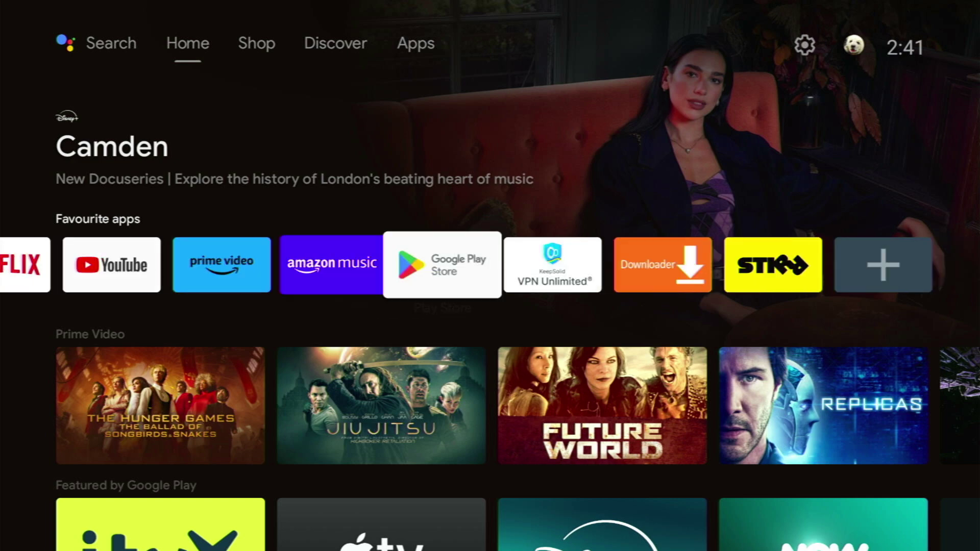
pyautogui.press('Right')
pyautogui.press('Up')
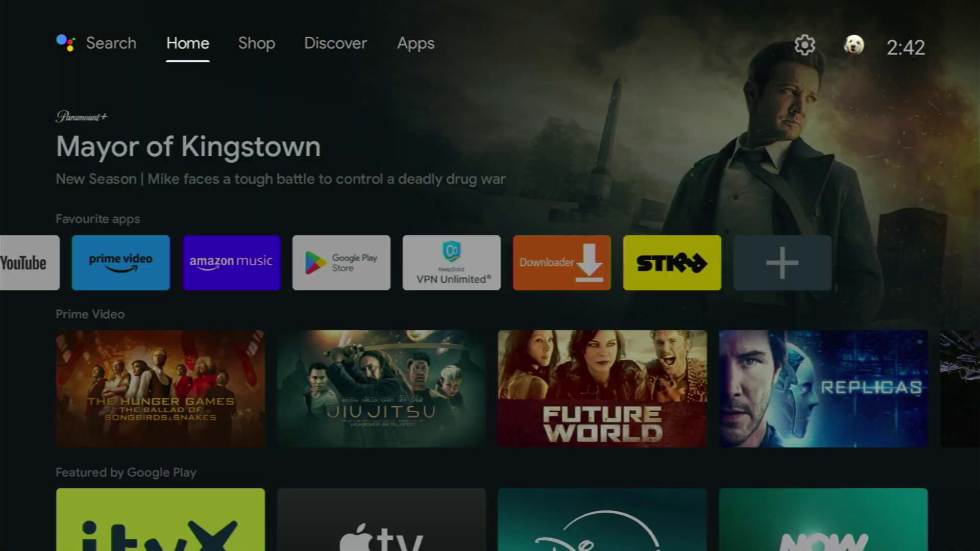
pyautogui.press('Right')
pyautogui.press('Right')
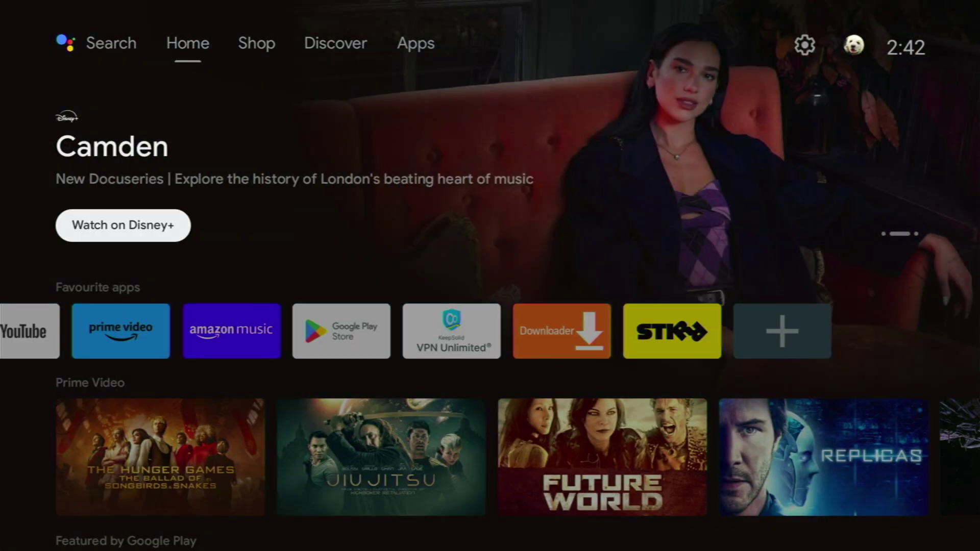
pyautogui.press('Up')
# Step: Move through the top navigation (Home, voice search, Shop, search), then return to the featured banner
pyautogui.press('Right')
pyautogui.press('Left')
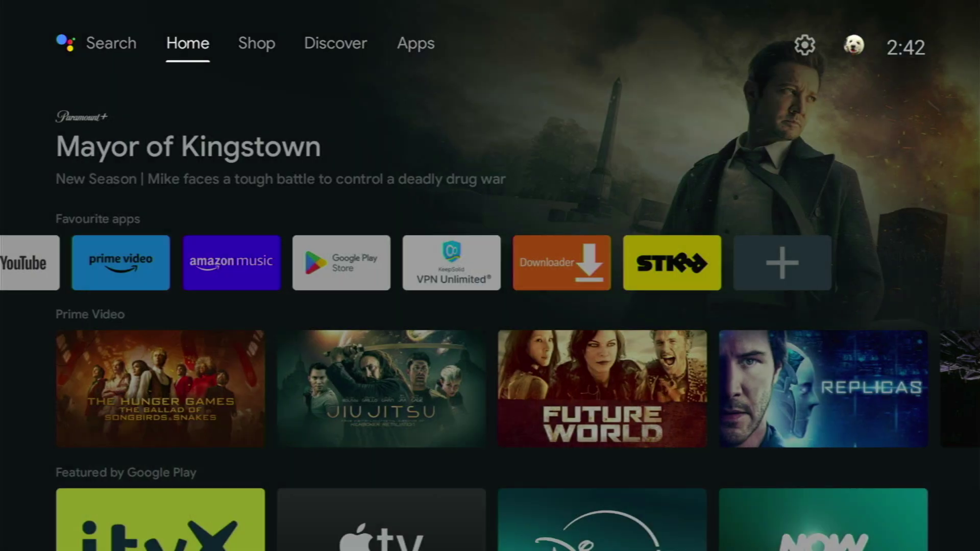
pyautogui.press('Left')
pyautogui.press('Right')
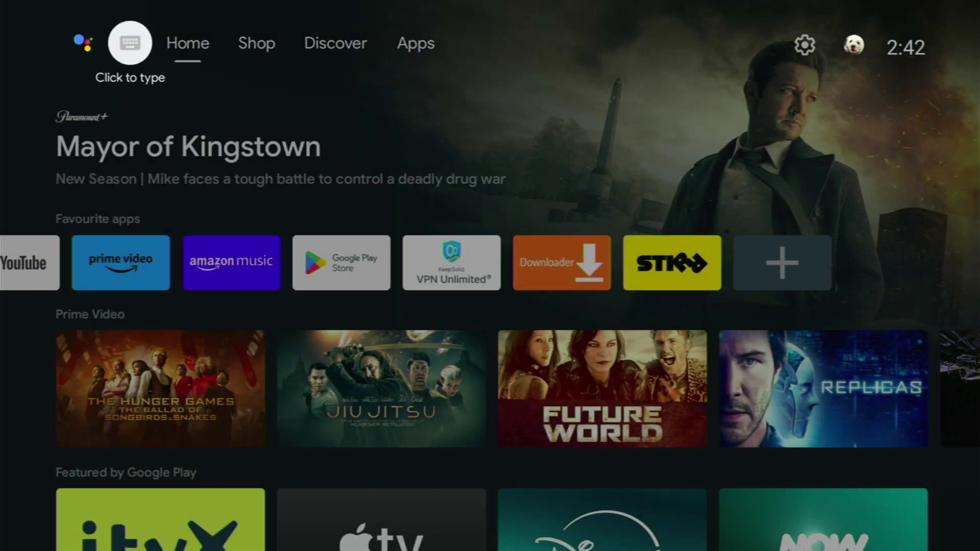
pyautogui.press('Right')
pyautogui.press('Down')
pyautogui.press('Right')
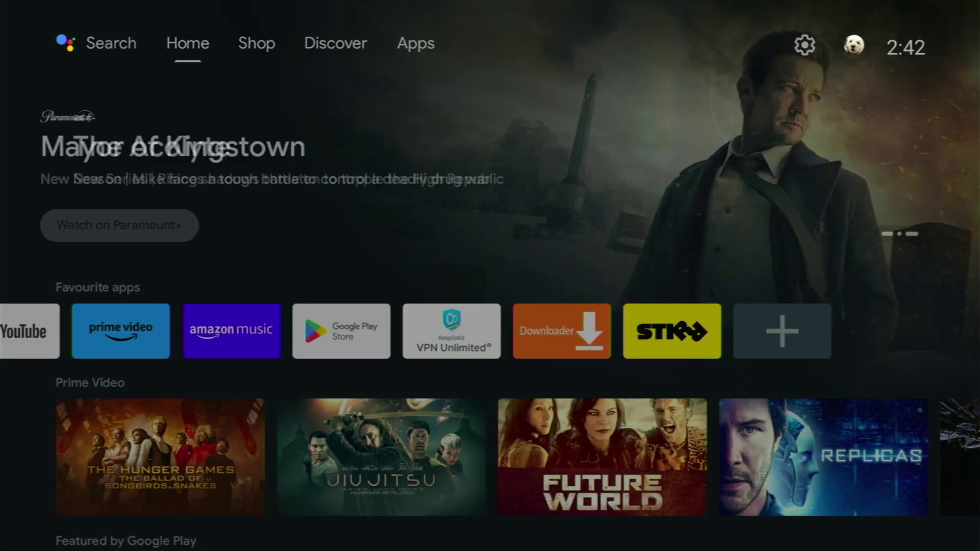
pyautogui.press('Right')
pyautogui.press('Right')
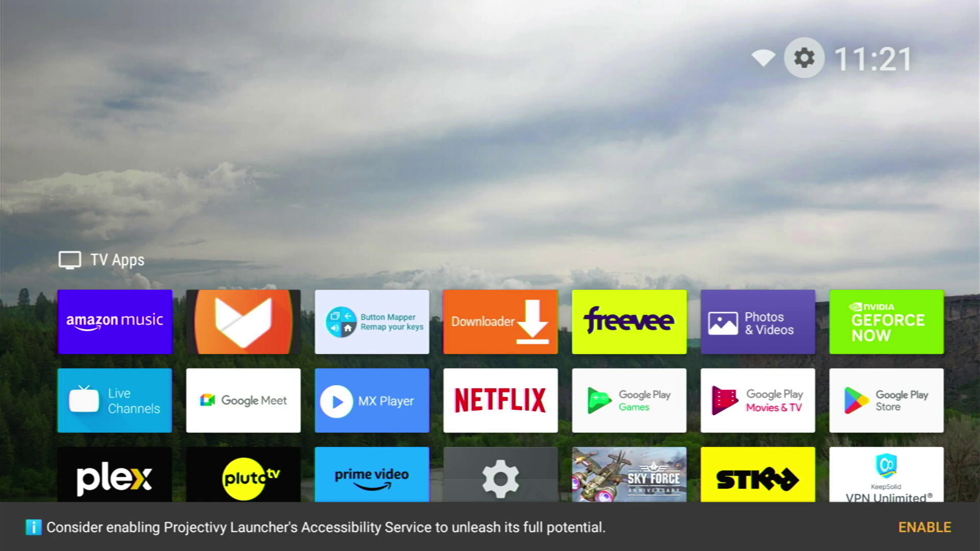
pyautogui.press('Down')
pyautogui.press('Up')
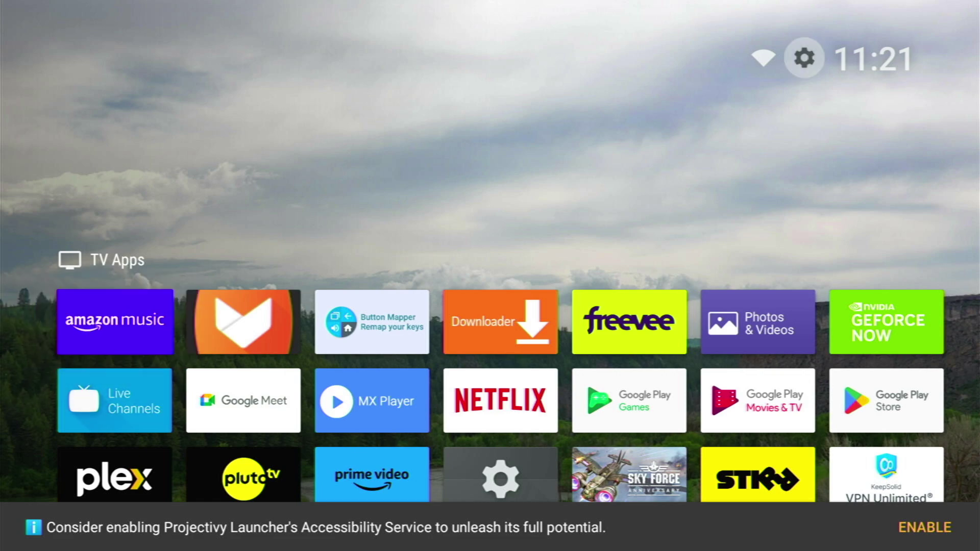
pyautogui.press('Return')
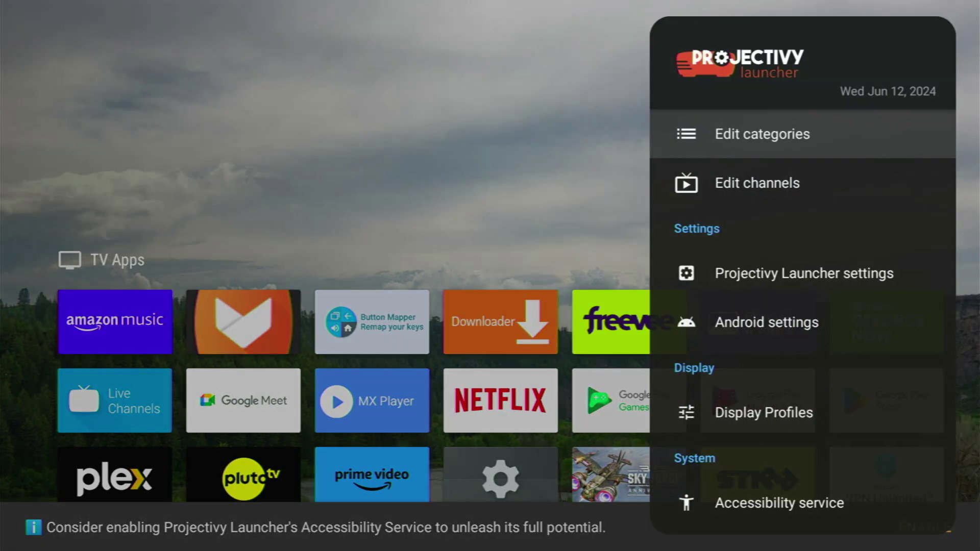
pyautogui.press('Down')
pyautogui.press('Down')
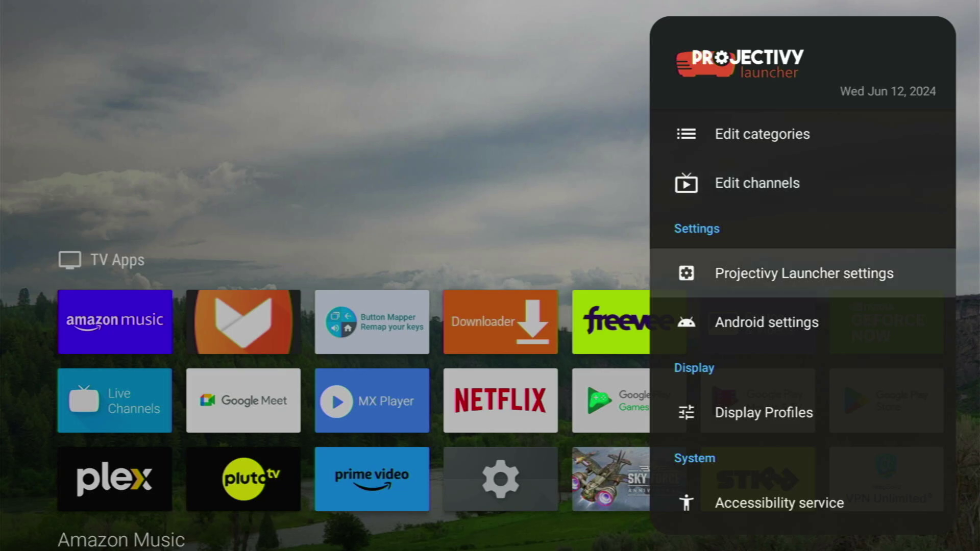
pyautogui.press('Return')
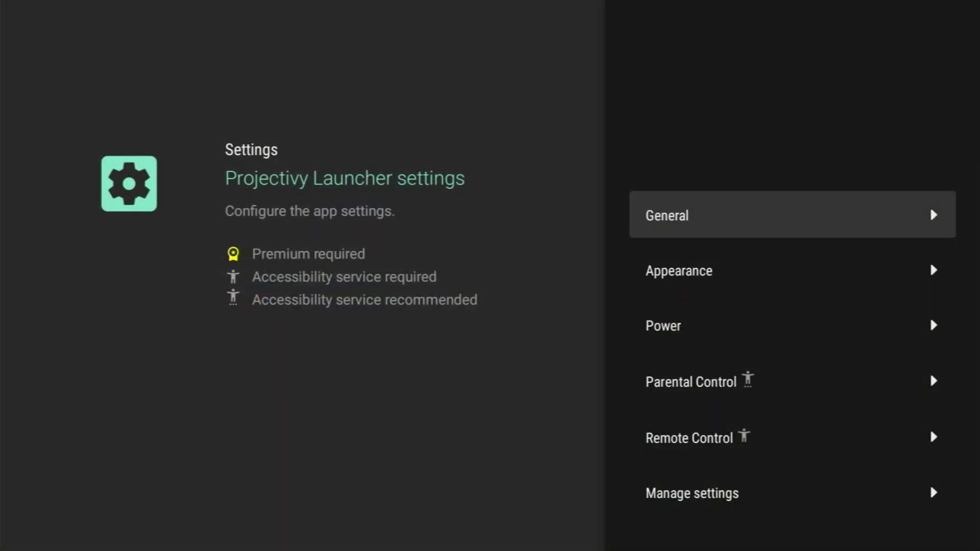
pyautogui.press('Escape')
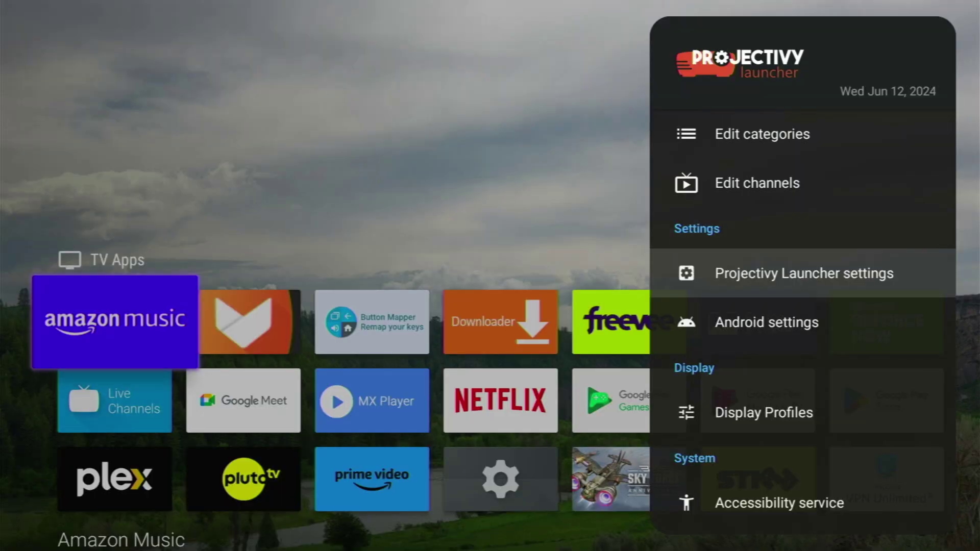
pyautogui.press('Escape')
pyautogui.press('Up')
pyautogui.press('Down')
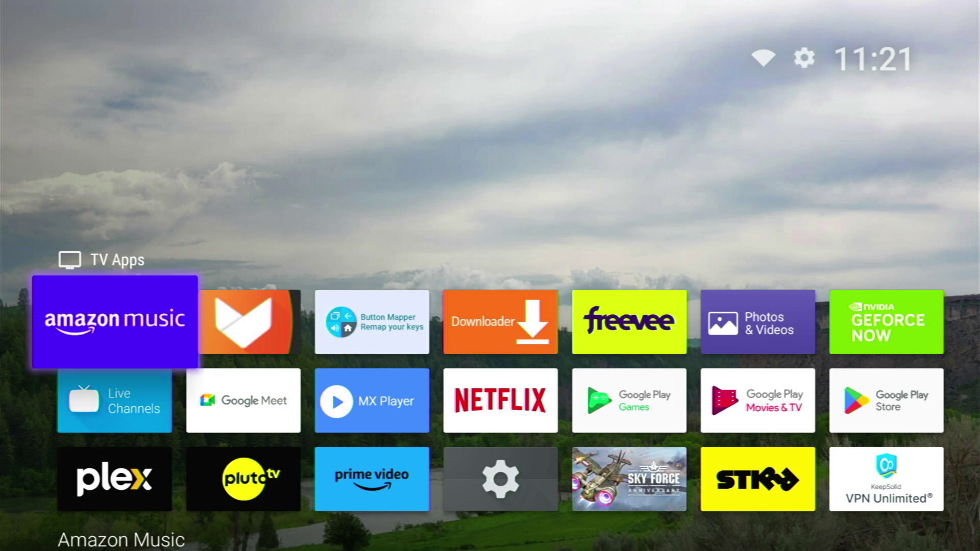
pyautogui.press('Down')
pyautogui.press('Down')
pyautogui.press('Down')
pyautogui.press('Down')
pyautogui.press('Down')
pyautogui.press('Down')
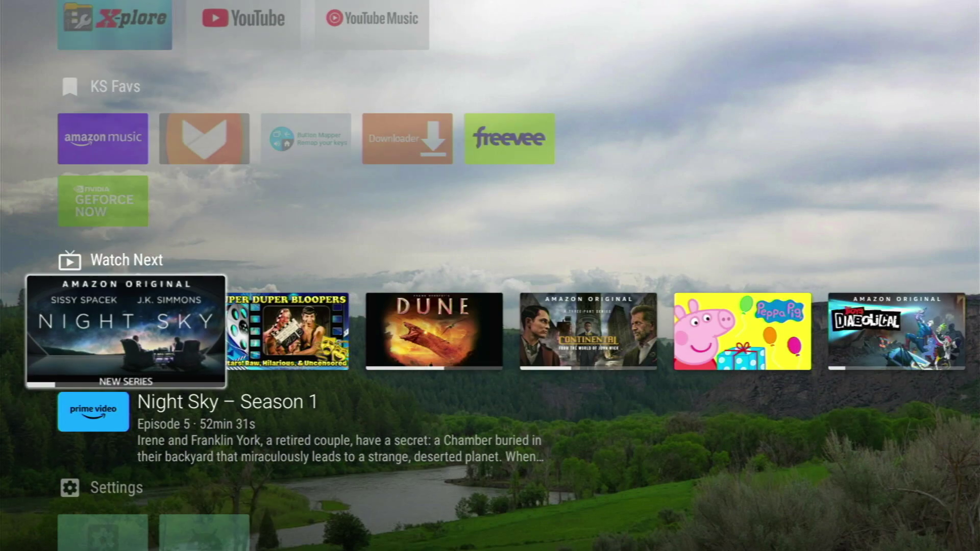
pyautogui.press('Down')
pyautogui.press('Down')
pyautogui.press('Up')
pyautogui.press('Up')
pyautogui.press('Up')
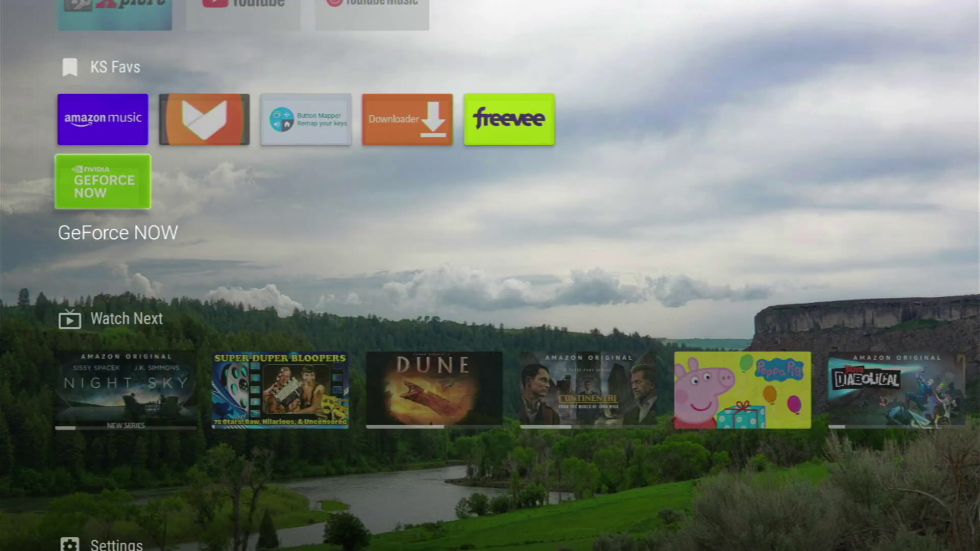
pyautogui.press('Up')
pyautogui.press('Up')
pyautogui.press('Up')
pyautogui.press('Up')
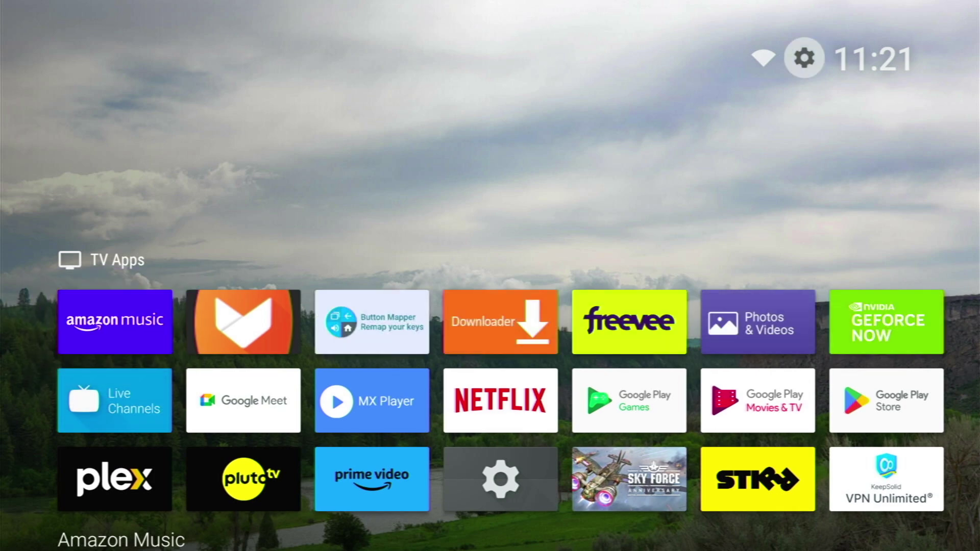
# Step: Set the launcher wallpaper to Reddit in Projectivy's Appearance settings and return home
pyautogui.press('Menu')
pyautogui.press('Down')
pyautogui.press('Down')
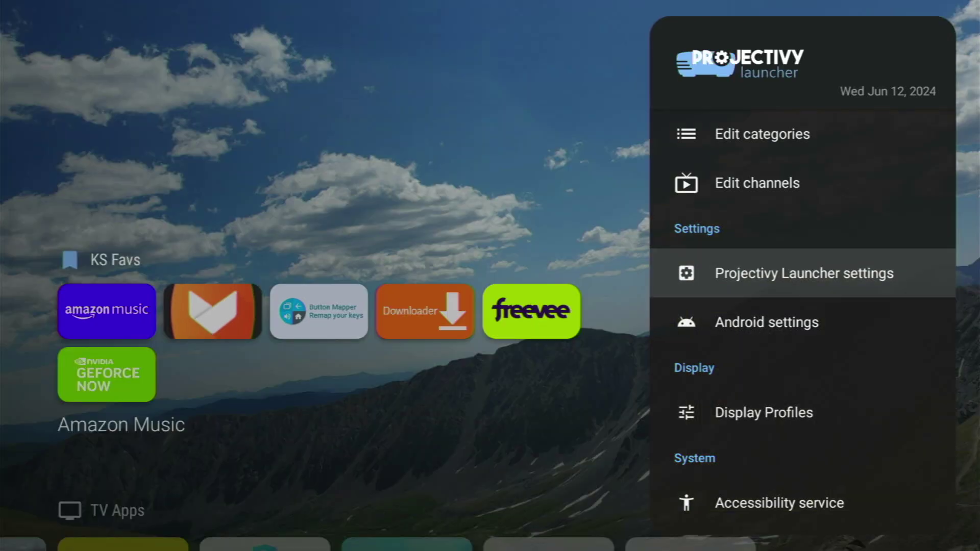
pyautogui.press('Return')
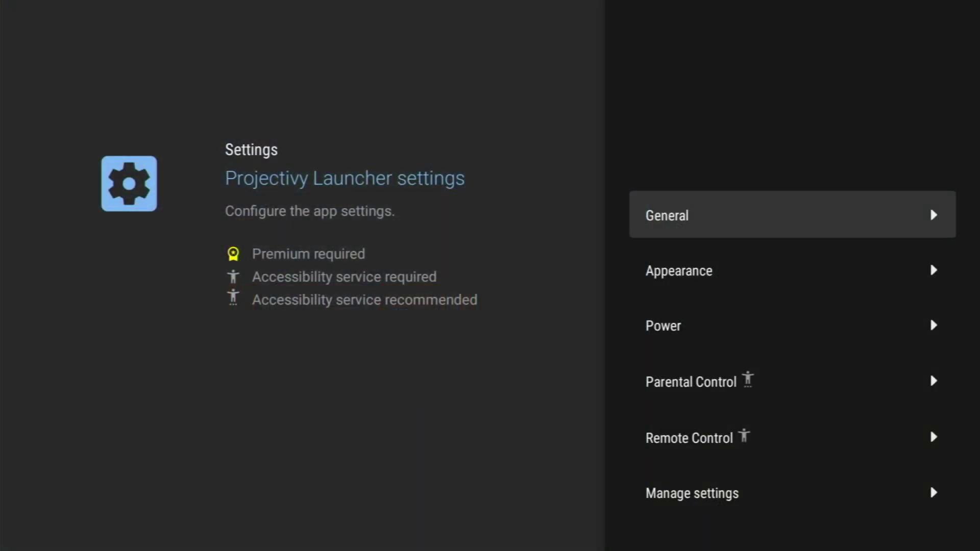
pyautogui.press('Down')
pyautogui.press('Return')
pyautogui.press('Down')
pyautogui.press('Down')
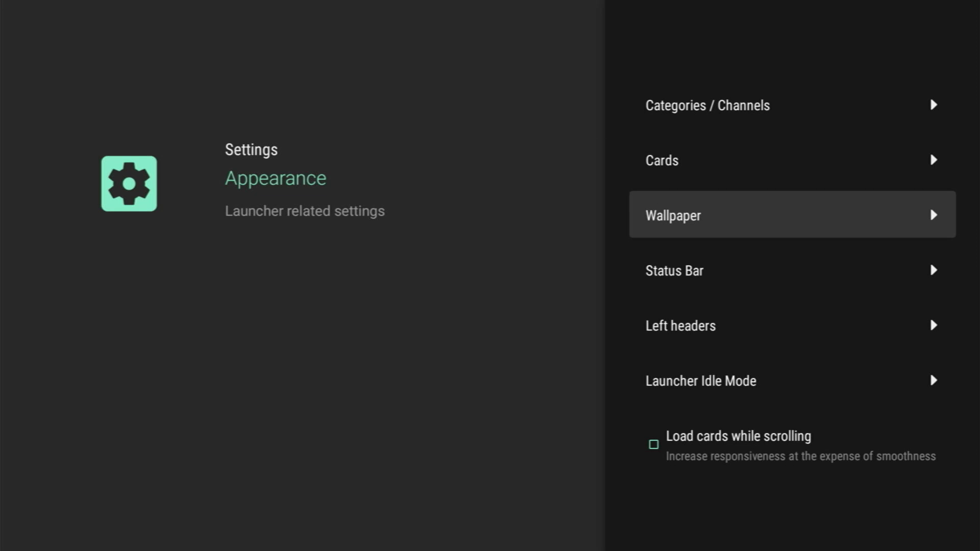
pyautogui.press('Return')
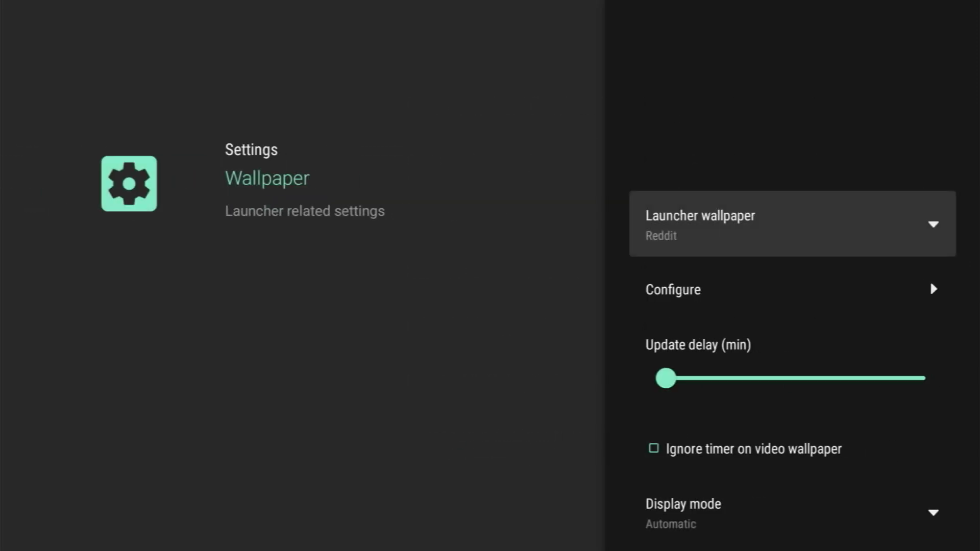
pyautogui.press('Escape')
# Step: Browse the TV Apps row, then move down through Mobile Apps to the Watch Next row
pyautogui.press('Right')
pyautogui.press('Right')
pyautogui.press('Right')
pyautogui.press('Right')
pyautogui.press('Right')
pyautogui.press('Right')
pyautogui.press('Right')
pyautogui.press('Right')
pyautogui.press('Right')
pyautogui.press('Right')
pyautogui.press('Right')
pyautogui.press('Right')
pyautogui.press('Right')
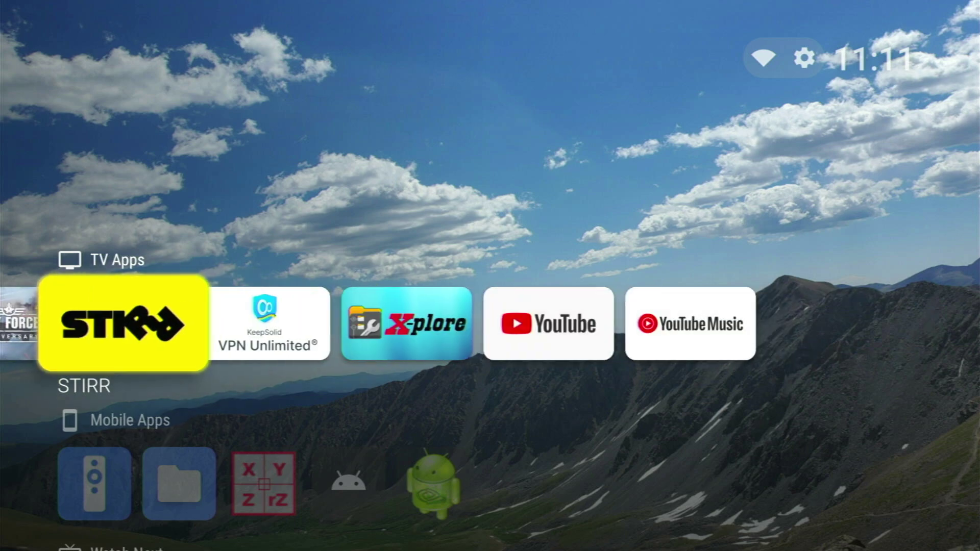
pyautogui.press('Down')
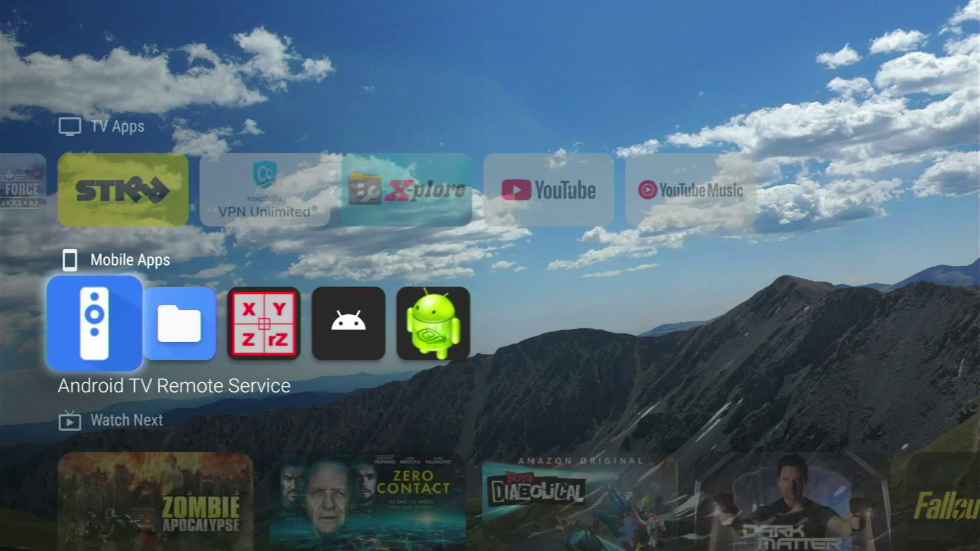
pyautogui.press('Down')
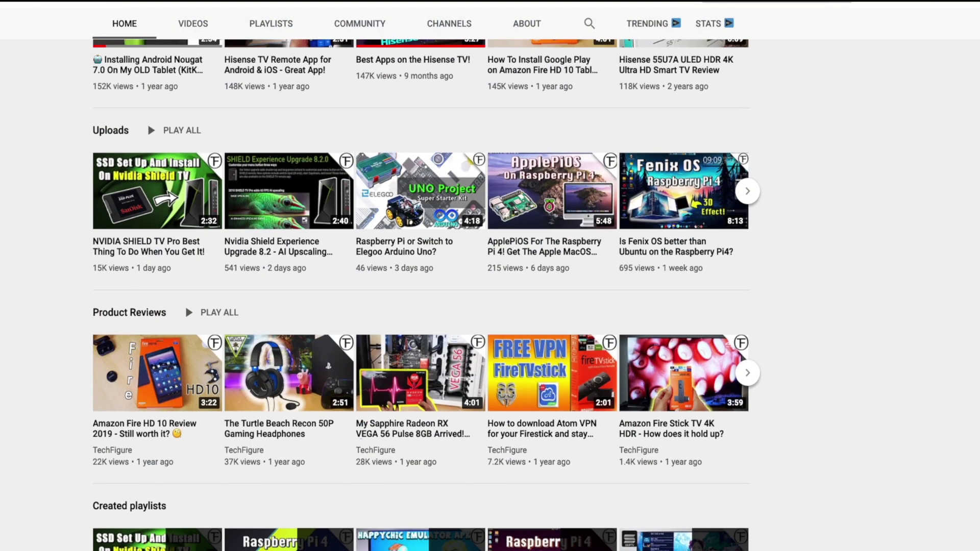
# Step: Scroll to the top of the TechFigure channel page, subscribe, and show its notification choices
pyautogui.scroll(2, 426, 294)
pyautogui.scroll(5, 426, 295)
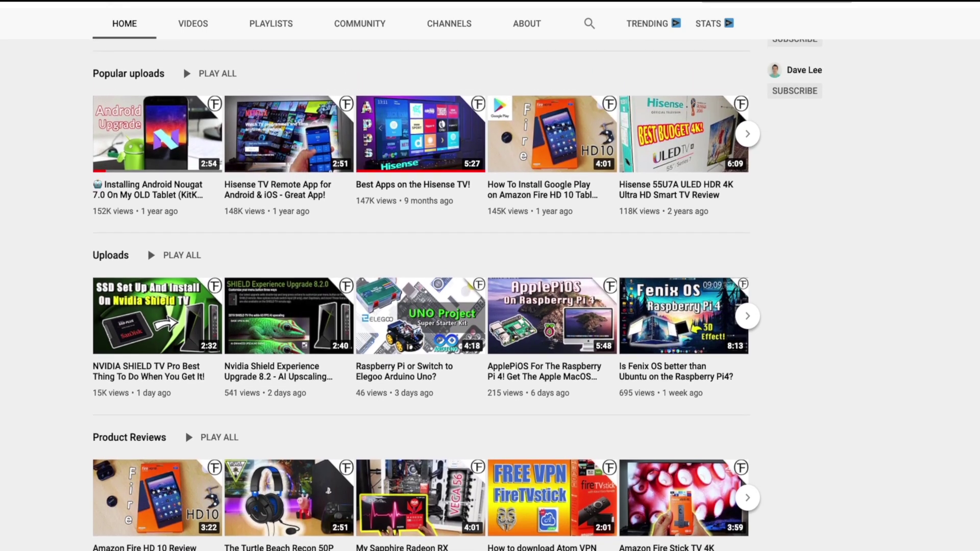
pyautogui.scroll(3, 426, 295)
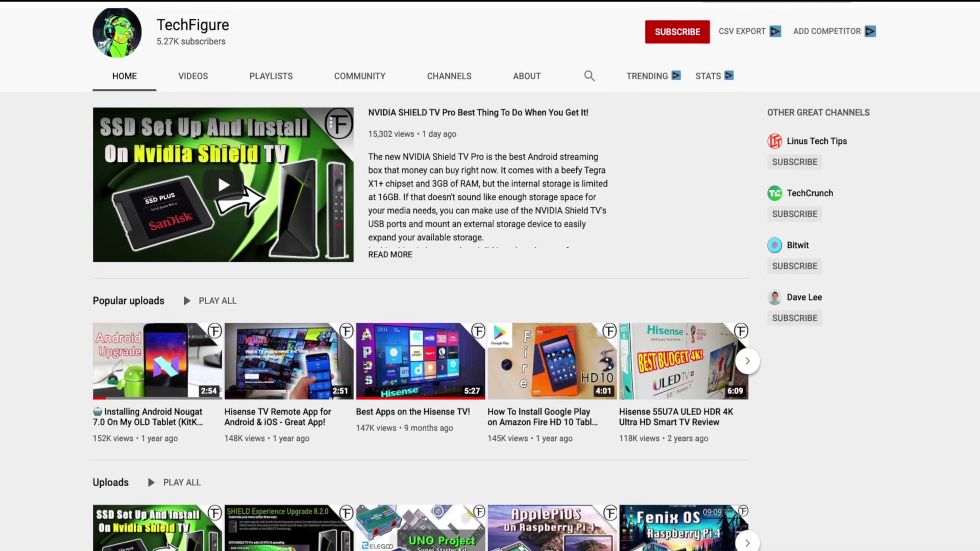
pyautogui.scroll(2, 947, 170)
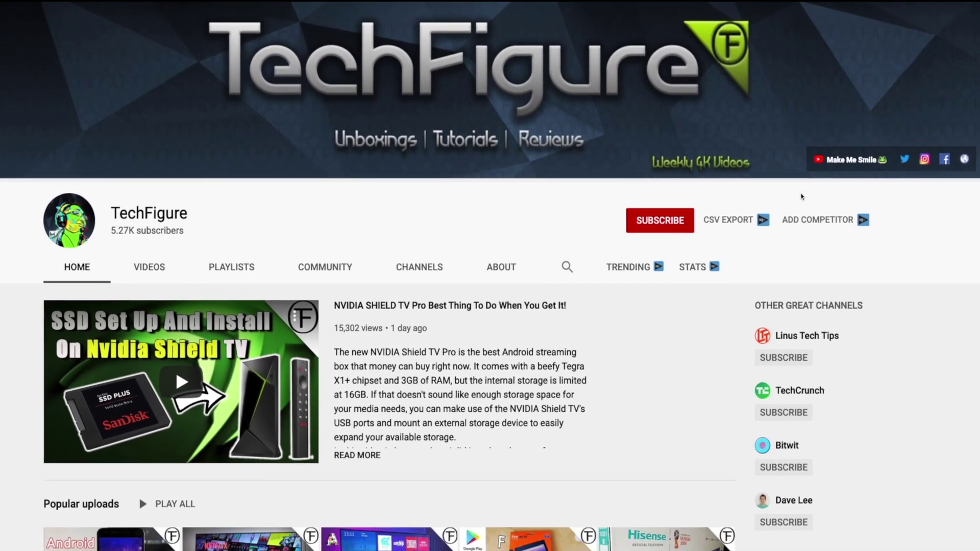
pyautogui.click(687, 225)
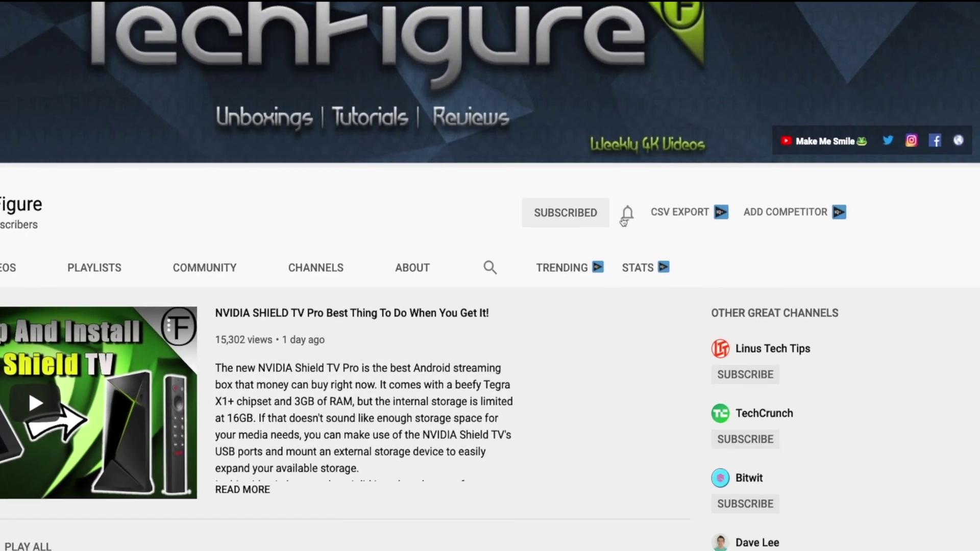
pyautogui.click(626, 215)
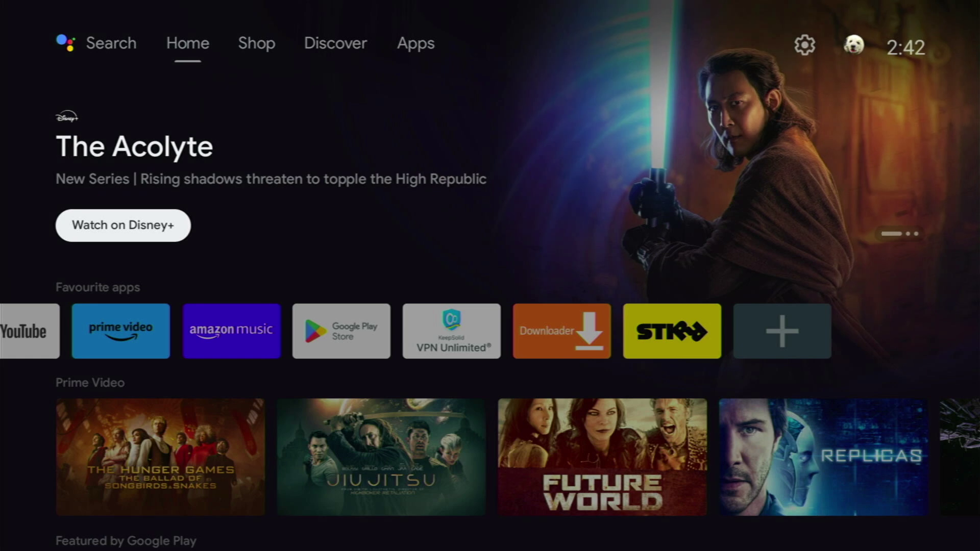
# Step: Open Google Play Store from the Google TV Shop page
pyautogui.press('Right')
pyautogui.press('Right')
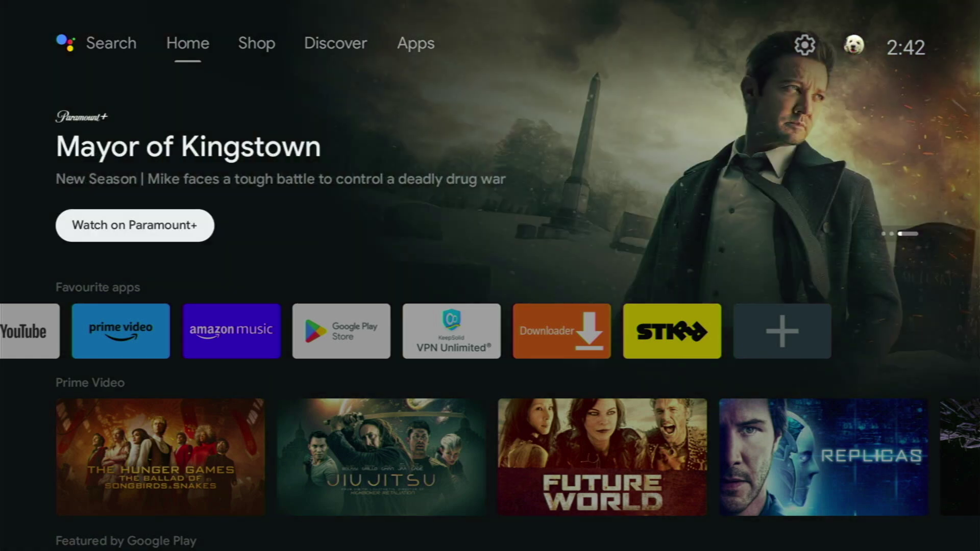
pyautogui.press('Up')
pyautogui.press('Right')
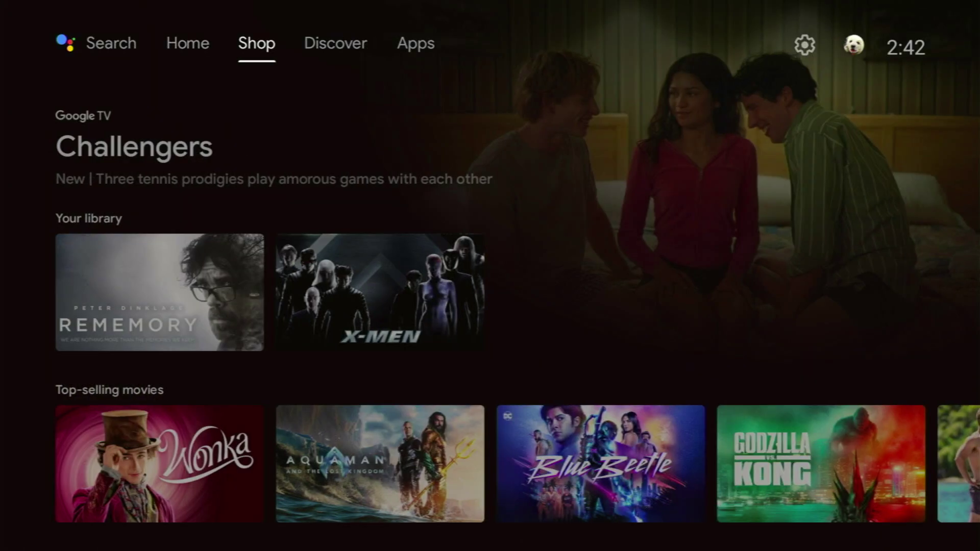
pyautogui.press('Right')
pyautogui.press('Right')
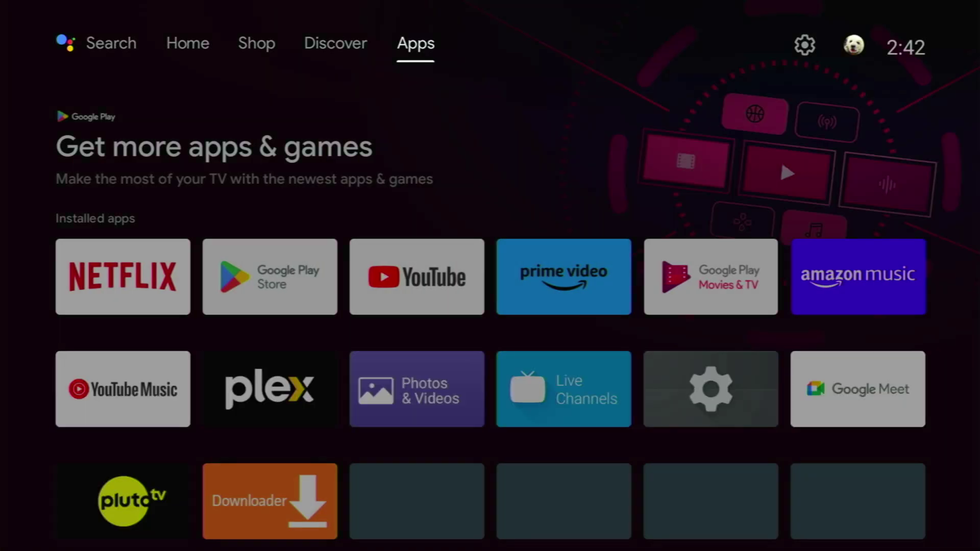
pyautogui.press('Down')
pyautogui.press('Down')
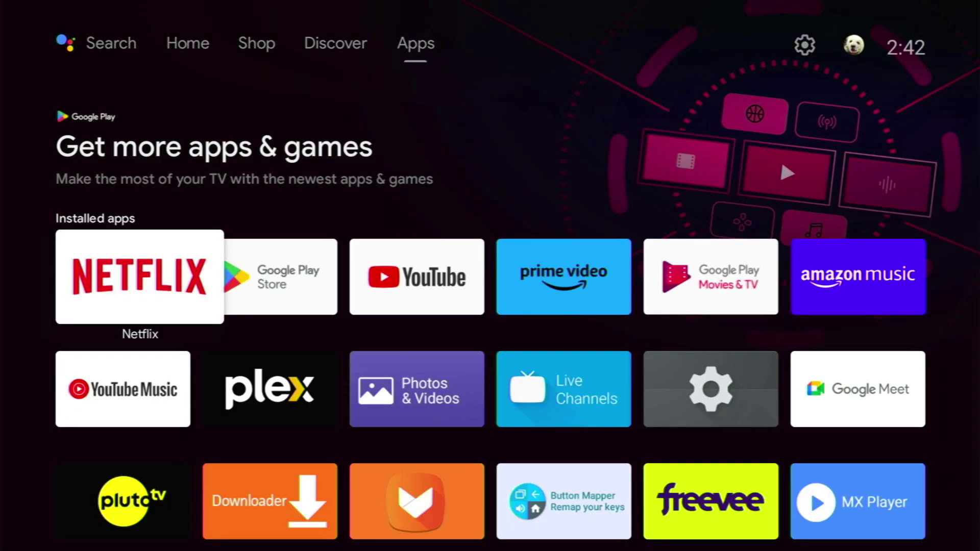
pyautogui.press('Right')
pyautogui.press('Return')
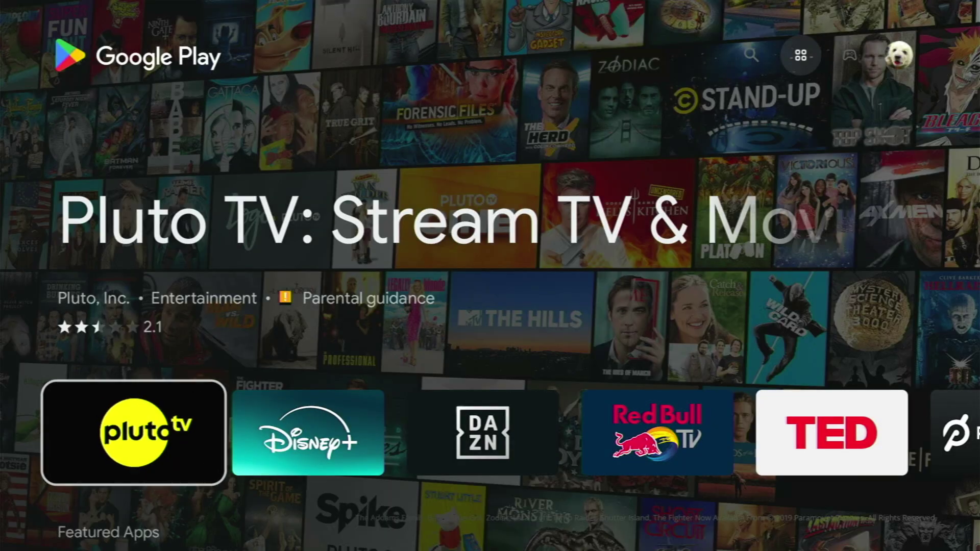
# Step: Open the Play Store search with its on-screen keyboard
pyautogui.press('Left')
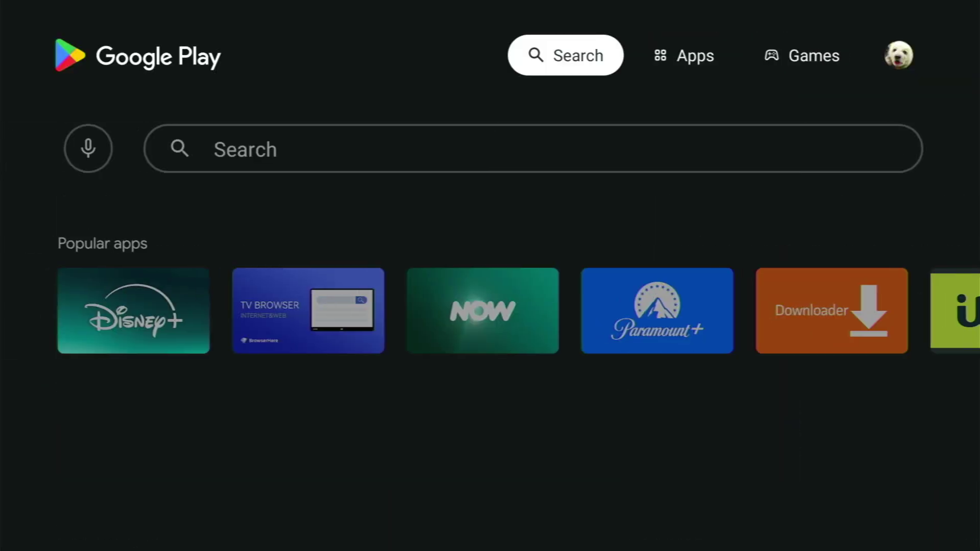
pyautogui.press('Down')
pyautogui.press('Return')
pyautogui.press('Down')
pyautogui.press('Right')
pyautogui.press('Right')
pyautogui.press('Right')
pyautogui.press('Right')
# Step: Spell 'proj' on the keyboard, pick the Projectivy Launcher suggestion and run the search
pyautogui.press('Right')
pyautogui.press('Right')
pyautogui.press('Right')
pyautogui.press('Right')
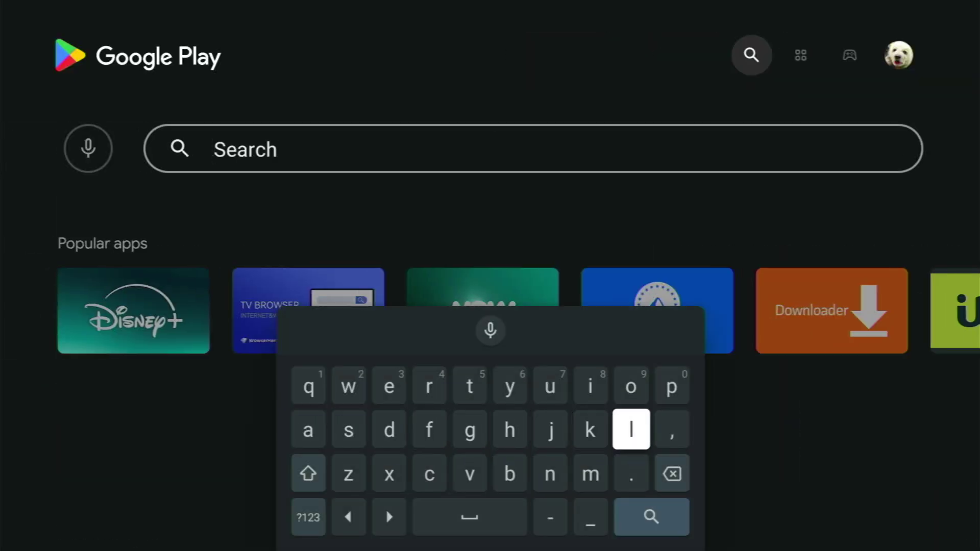
pyautogui.press('Up')
pyautogui.press('Right')
pyautogui.press('Return')
pyautogui.press('Left')
pyautogui.press('Left')
pyautogui.press('Left')
pyautogui.press('Left')
pyautogui.press('Left')
pyautogui.press('Left')
pyautogui.press('Return')
pyautogui.press('Right')
pyautogui.press('Right')
pyautogui.press('Right')
pyautogui.press('Right')
pyautogui.press('Right')
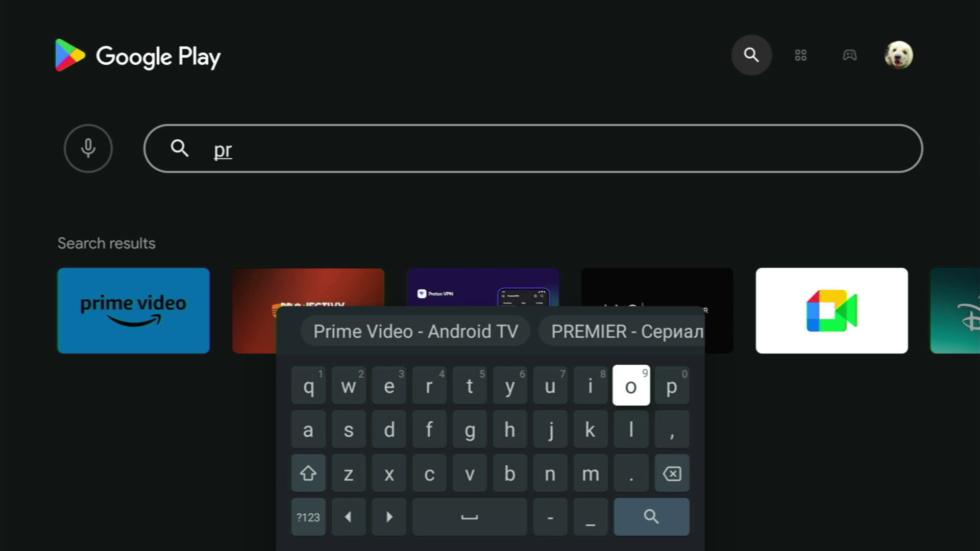
pyautogui.press('Return')
pyautogui.press('Down')
pyautogui.press('Left')
pyautogui.press('Left')
pyautogui.press('Return')
pyautogui.press('Up')
pyautogui.press('Left')
pyautogui.press('Left')
pyautogui.press('Left')
pyautogui.press('Left')
pyautogui.press('Return')
pyautogui.press('Down')
pyautogui.press('Down')
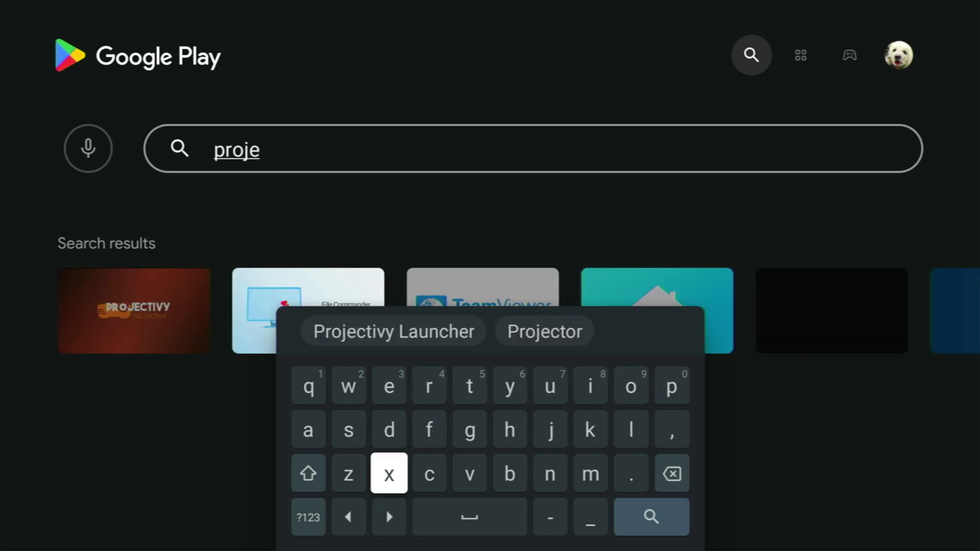
pyautogui.press('Right')
pyautogui.press('Return')
pyautogui.press('Up')
pyautogui.press('Up')
pyautogui.press('Up')
pyautogui.press('Return')
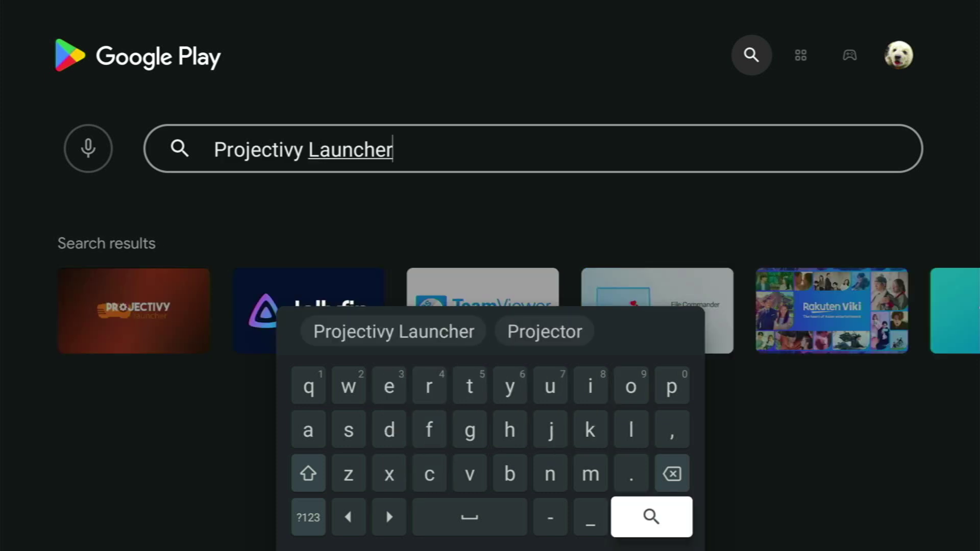
pyautogui.press('Return')
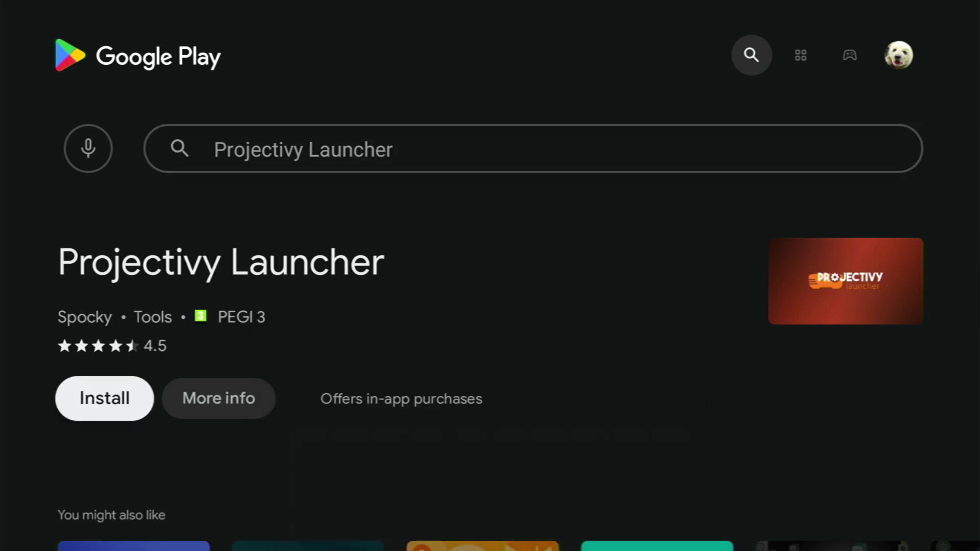
# Step: Open Projectivy Launcher's More info page and browse its screenshots and ratings
pyautogui.press('Right')
pyautogui.press('Return')
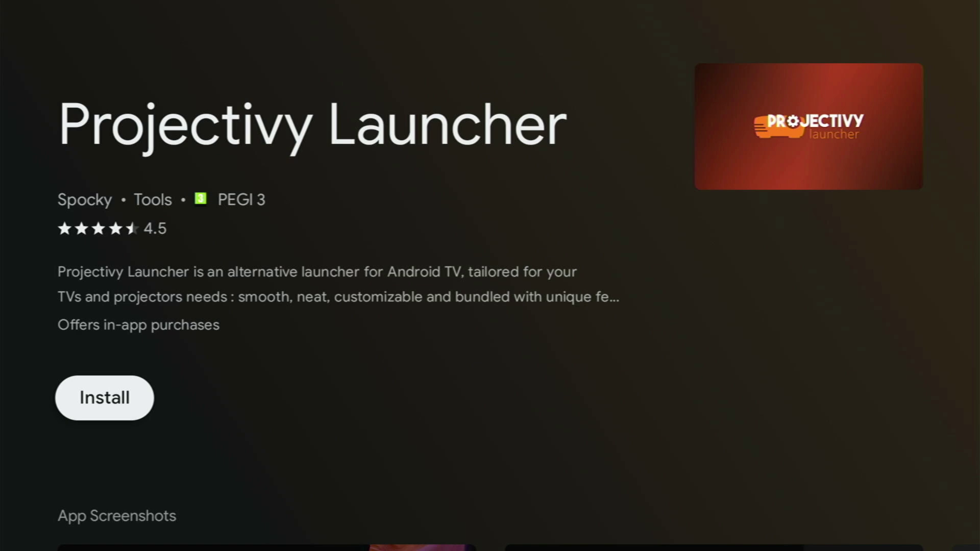
pyautogui.press('Down')
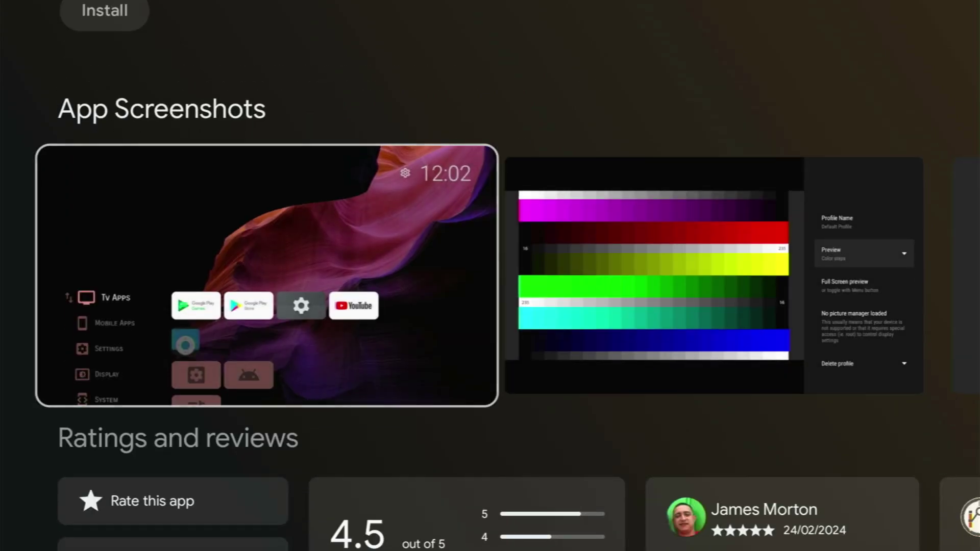
pyautogui.press('Right')
pyautogui.press('Right')
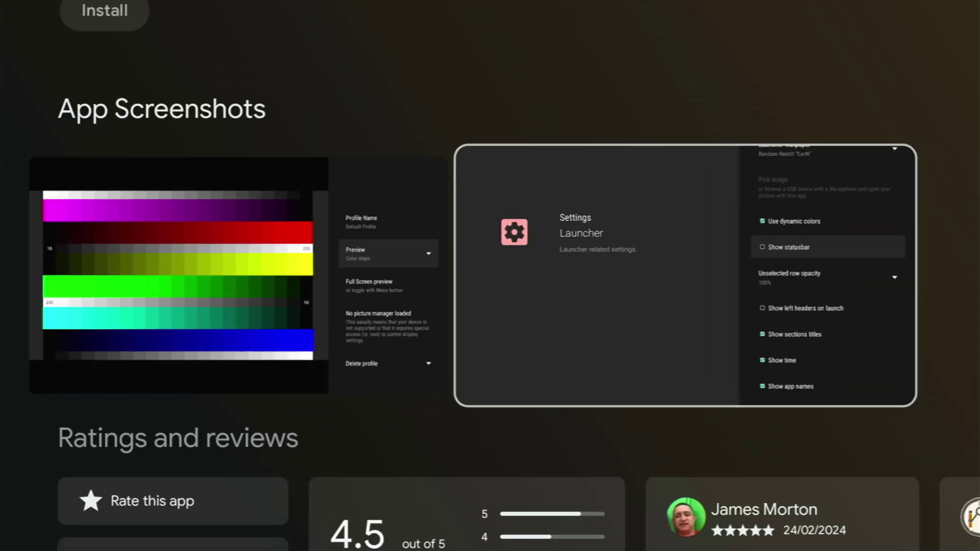
pyautogui.press('Down')
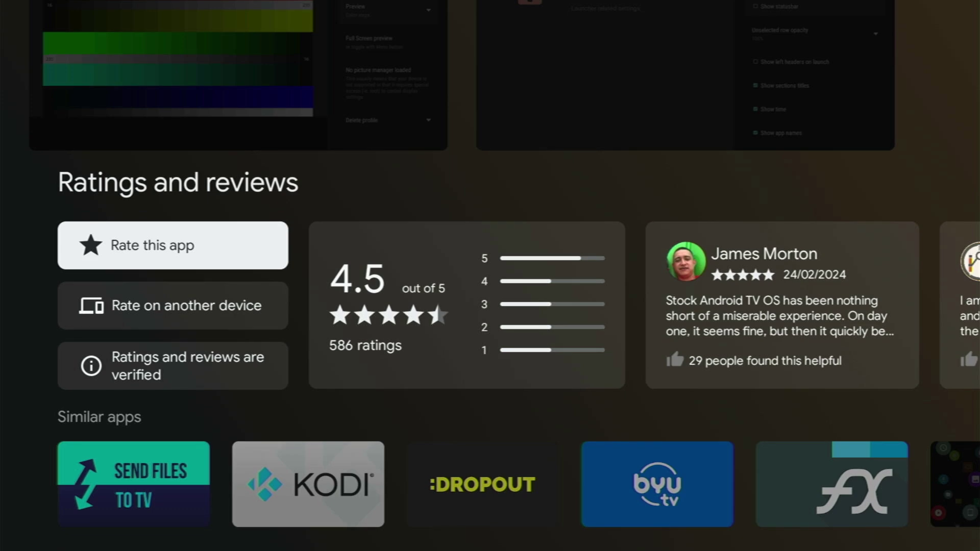
# Step: Return to the top of the listing and install Projectivy Launcher
pyautogui.press('Up')
pyautogui.press('Up')
pyautogui.press('Down')
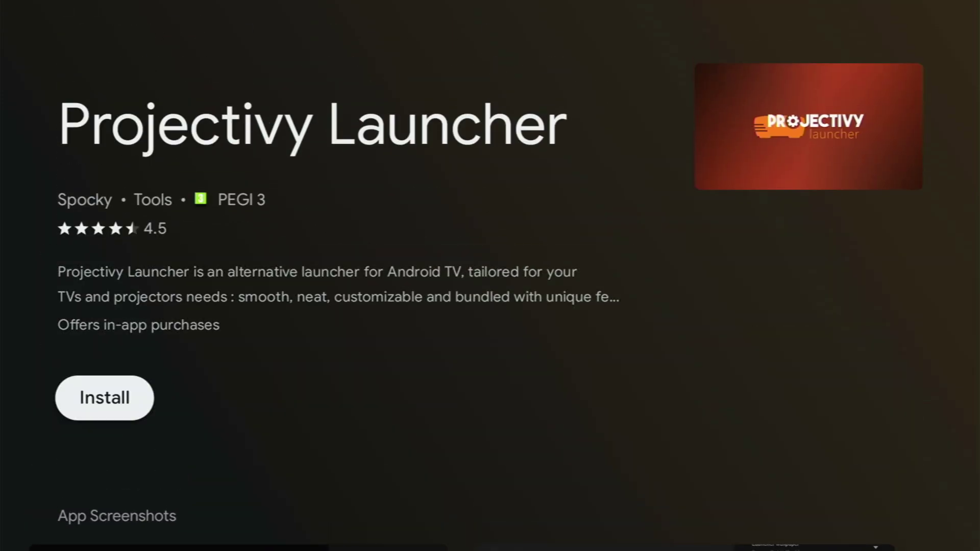
pyautogui.press('Up')
pyautogui.press('Down')
pyautogui.press('Return')
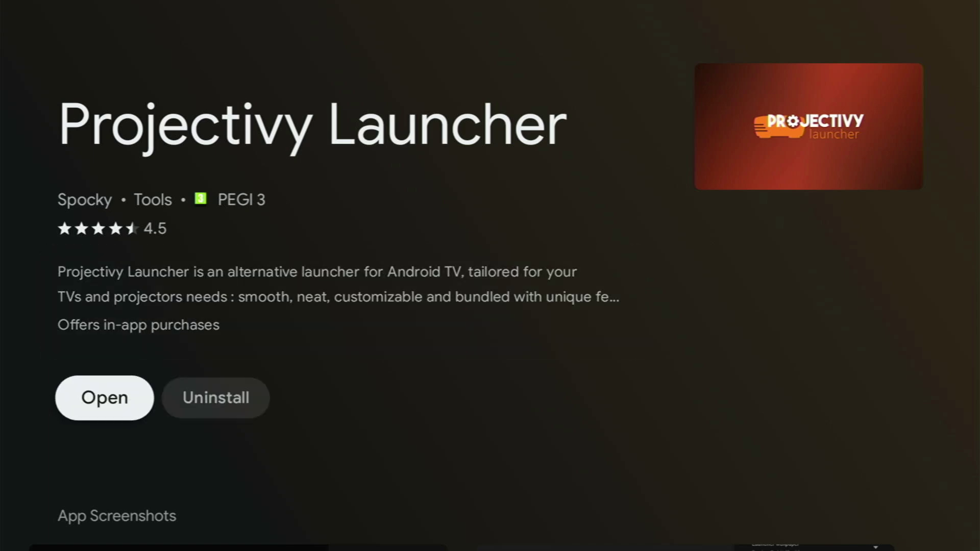
# Step: Launch Projectivy Launcher, advance onboarding, and allow TV listings and notification access
pyautogui.press('Return')
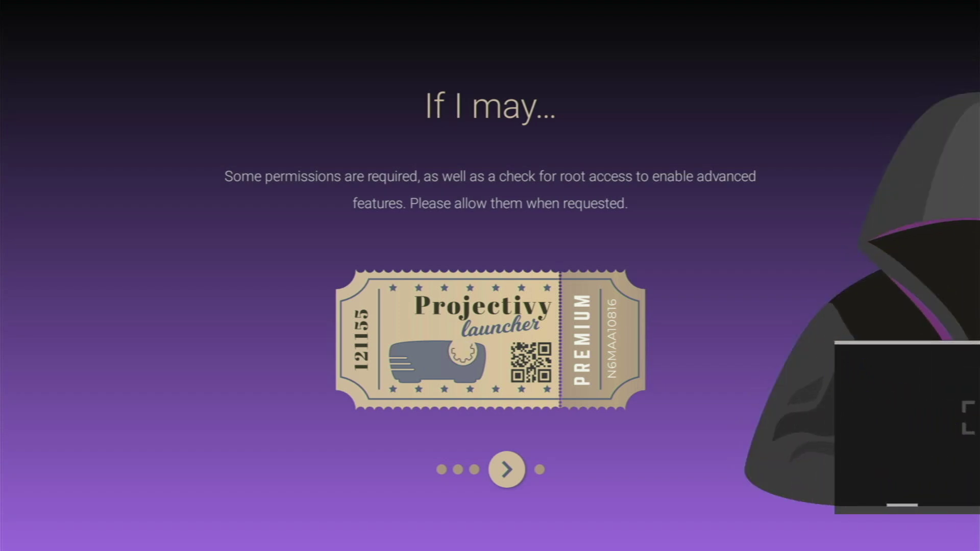
pyautogui.press('Return')
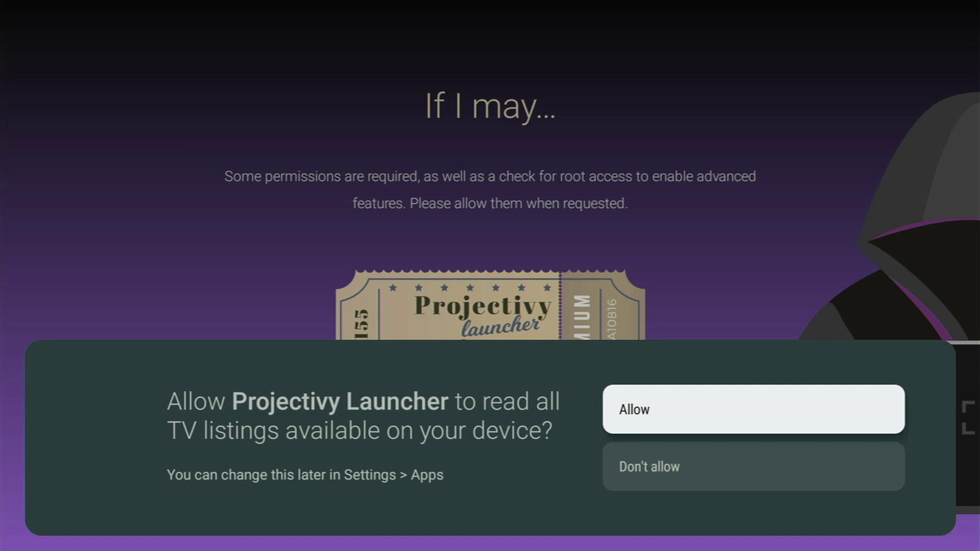
pyautogui.press('Return')
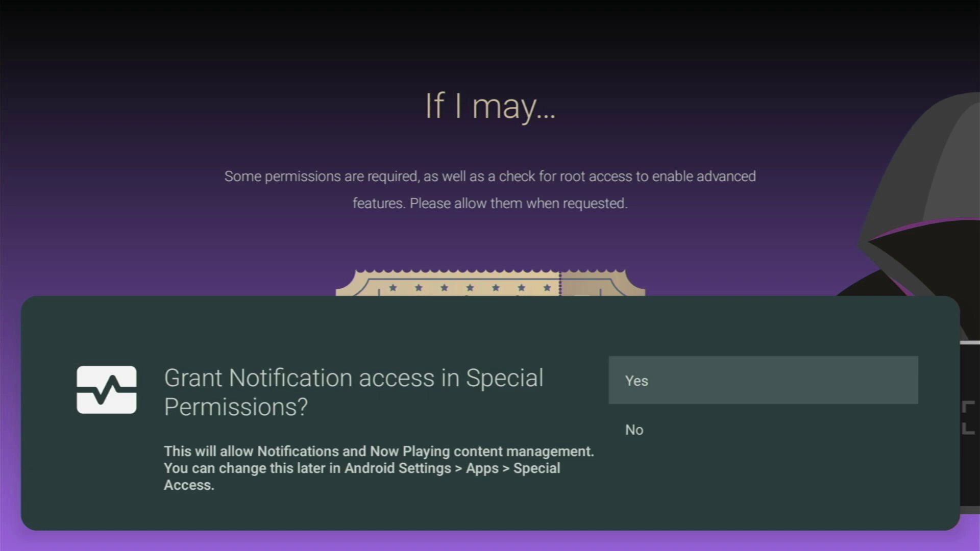
pyautogui.press('Return')
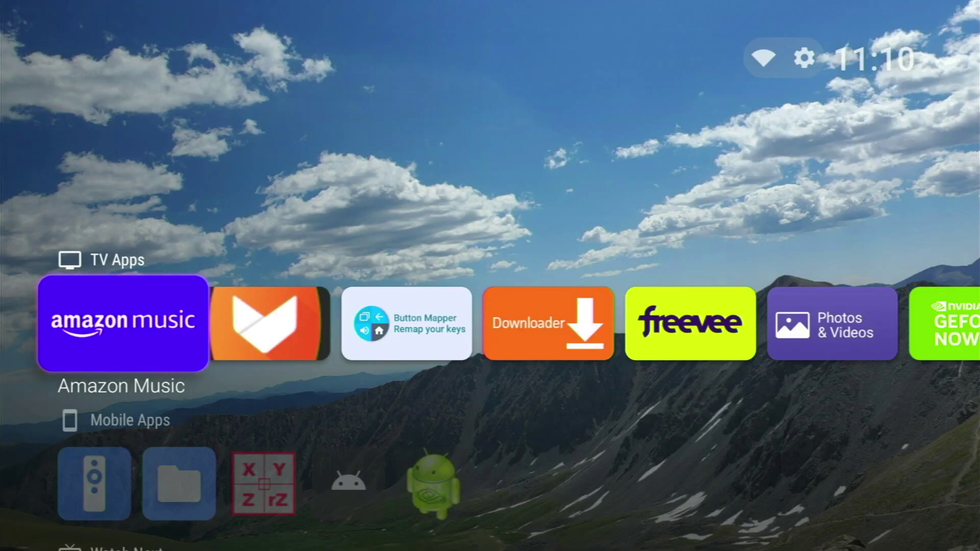
# Step: Scroll the TV Apps row, then move down through Mobile Apps, Watch Next, Settings and About, and back up
pyautogui.press('Right')
pyautogui.press('Right')
pyautogui.press('Right')
pyautogui.press('Right')
pyautogui.press('Right')
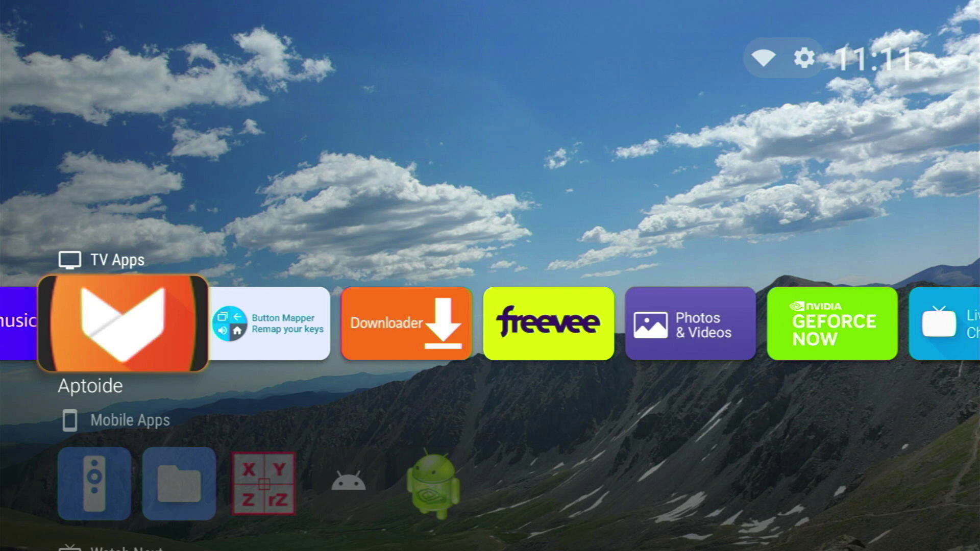
pyautogui.press('Right')
pyautogui.press('Right')
pyautogui.press('Right')
pyautogui.press('Right')
pyautogui.press('Right')
pyautogui.press('Right')
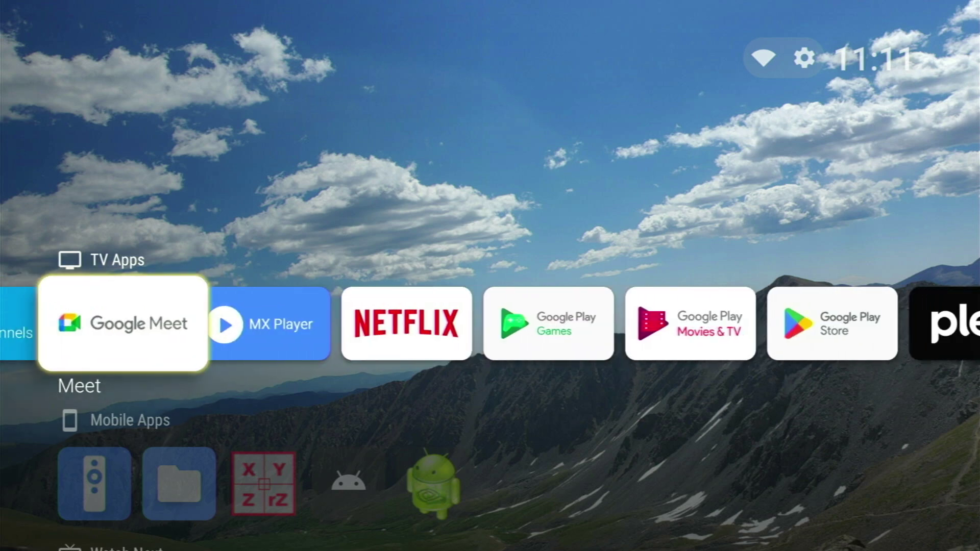
pyautogui.press('Right')
pyautogui.press('Right')
pyautogui.press('Right')
pyautogui.press('Right')
pyautogui.press('Right')
pyautogui.press('Right')
pyautogui.press('Right')
pyautogui.press('Right')
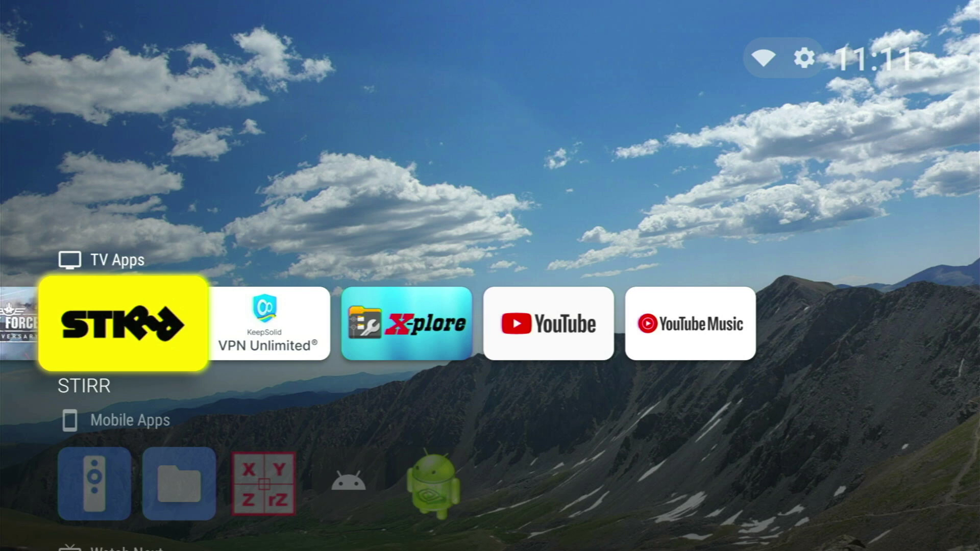
pyautogui.press('Down')
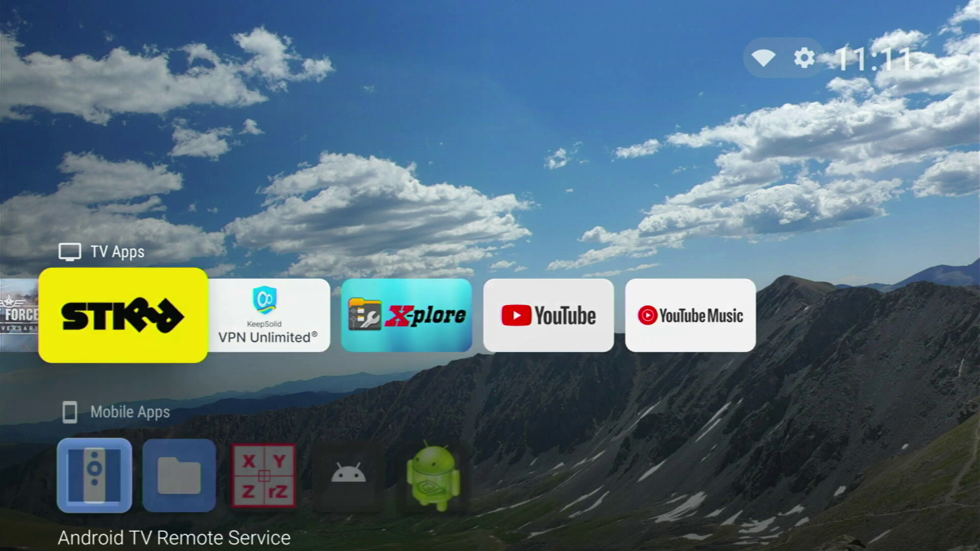
pyautogui.press('Down')
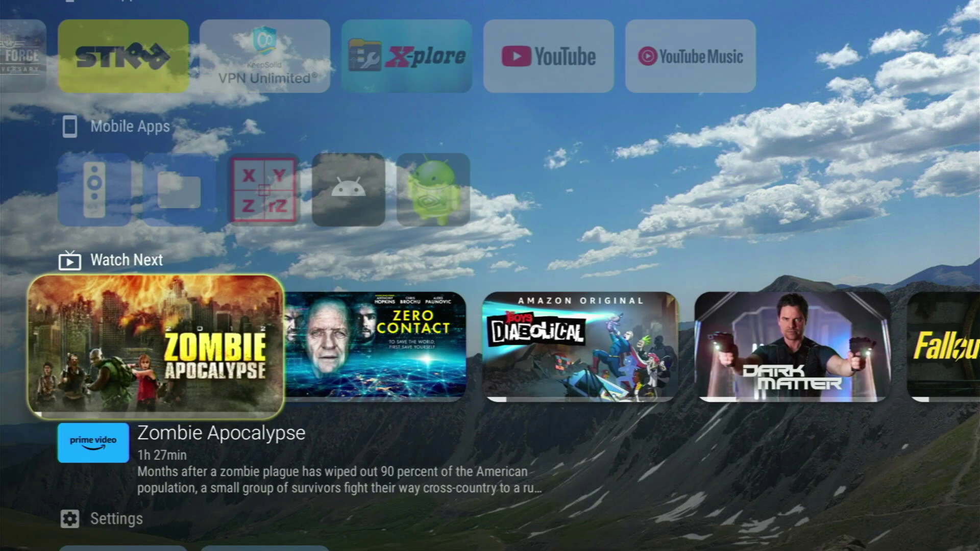
pyautogui.press('Down')
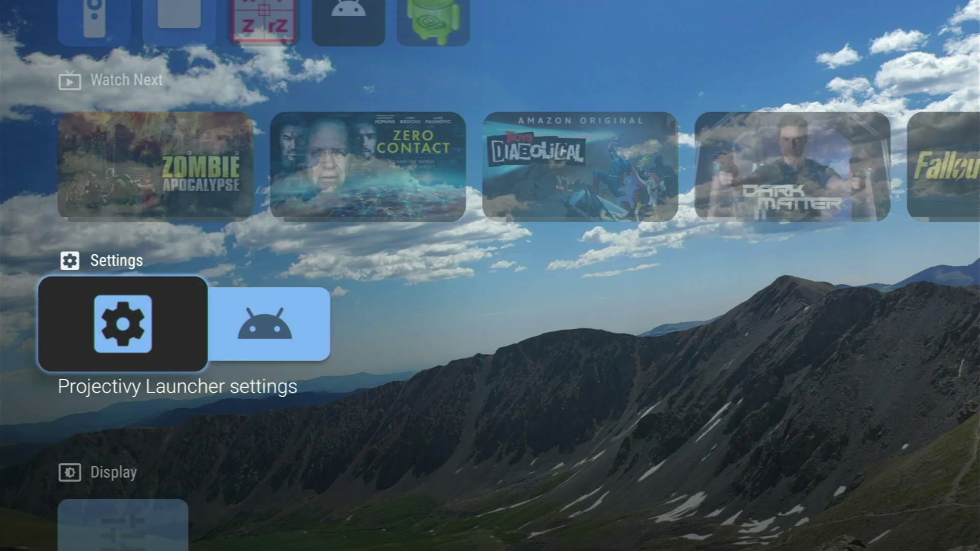
pyautogui.press('Down')
pyautogui.press('Down')
pyautogui.press('Down')
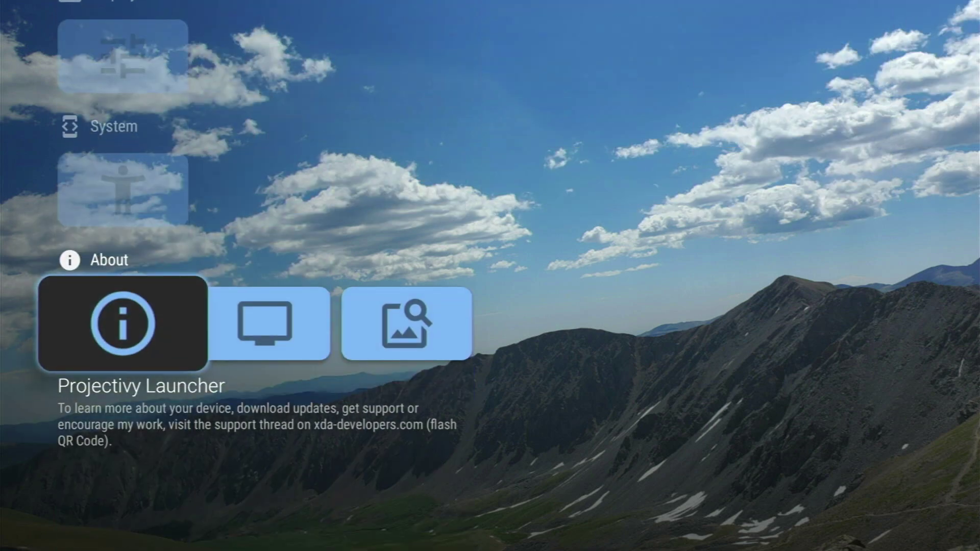
pyautogui.press('Up')
pyautogui.press('Up')
pyautogui.press('Up')
pyautogui.press('Up')
pyautogui.press('Up')
pyautogui.press('Up')
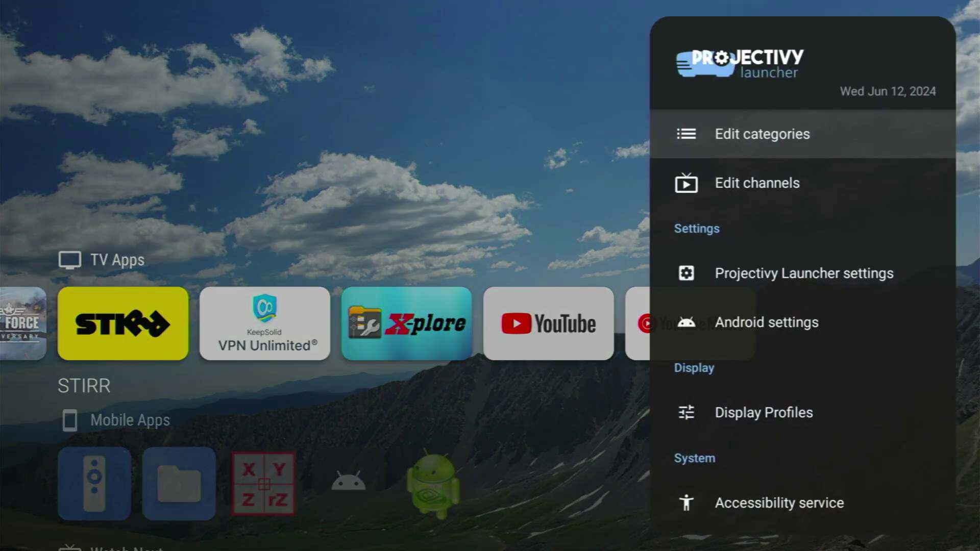
# Step: Open Edit categories and look through the existing categories list
pyautogui.press('Return')
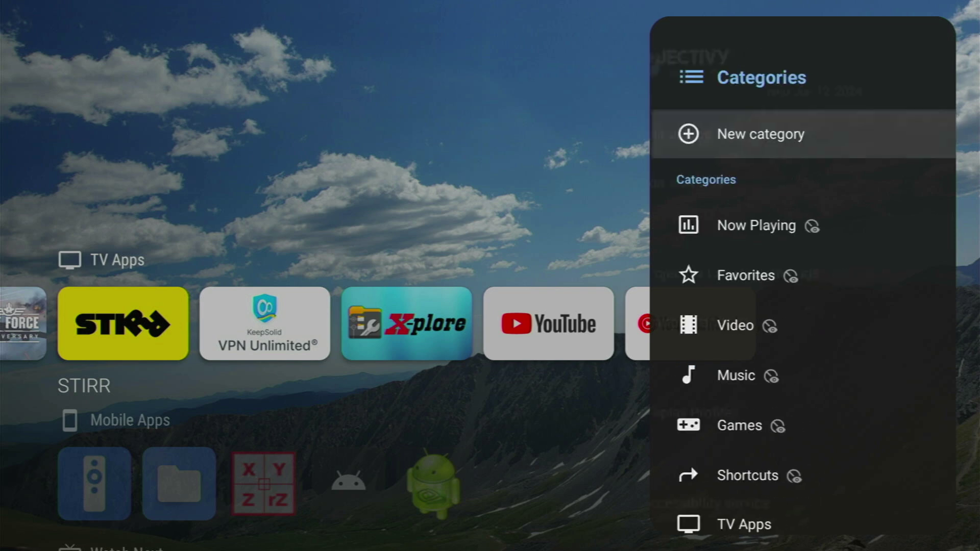
pyautogui.press('Down')
pyautogui.press('Down')
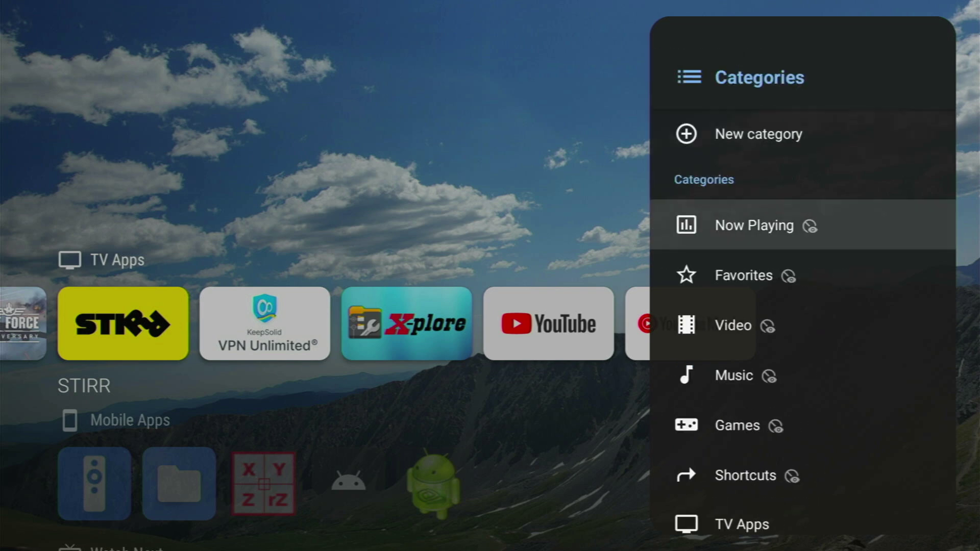
pyautogui.press('Down')
pyautogui.press('Down')
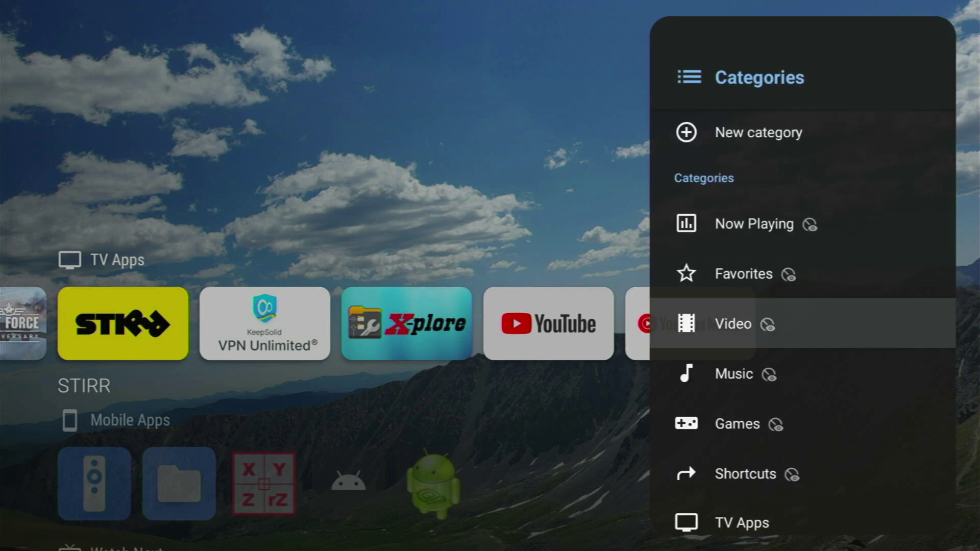
pyautogui.press('Down')
pyautogui.press('Down')
pyautogui.press('Down')
pyautogui.press('Down')
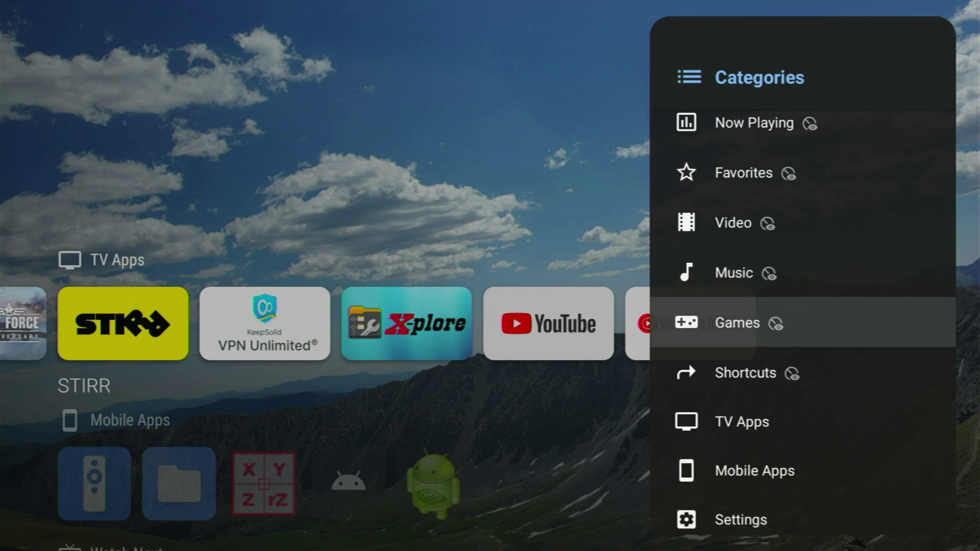
pyautogui.press('Up')
pyautogui.press('Up')
pyautogui.press('Up')
pyautogui.press('Up')
pyautogui.press('Up')
pyautogui.press('Up')
pyautogui.press('Up')
pyautogui.press('Up')
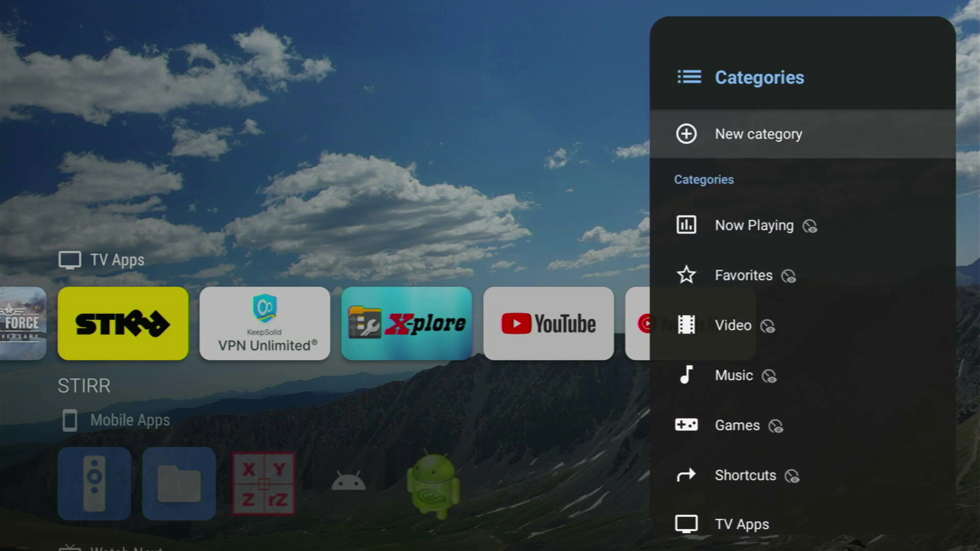
# Step: Create a new category titled 'KS Favs' and go back to the categories list
pyautogui.press('Return')
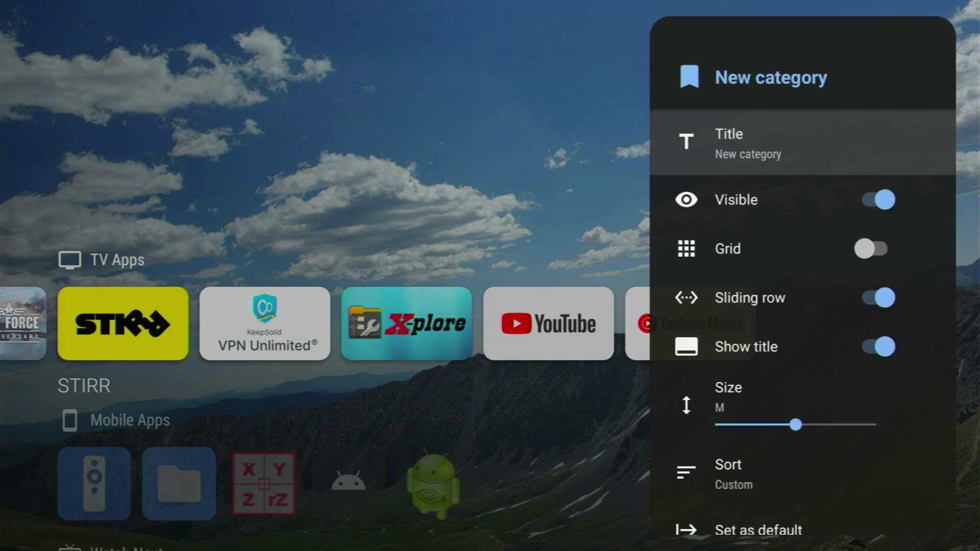
pyautogui.press('Return')
pyautogui.write('KS Fa')
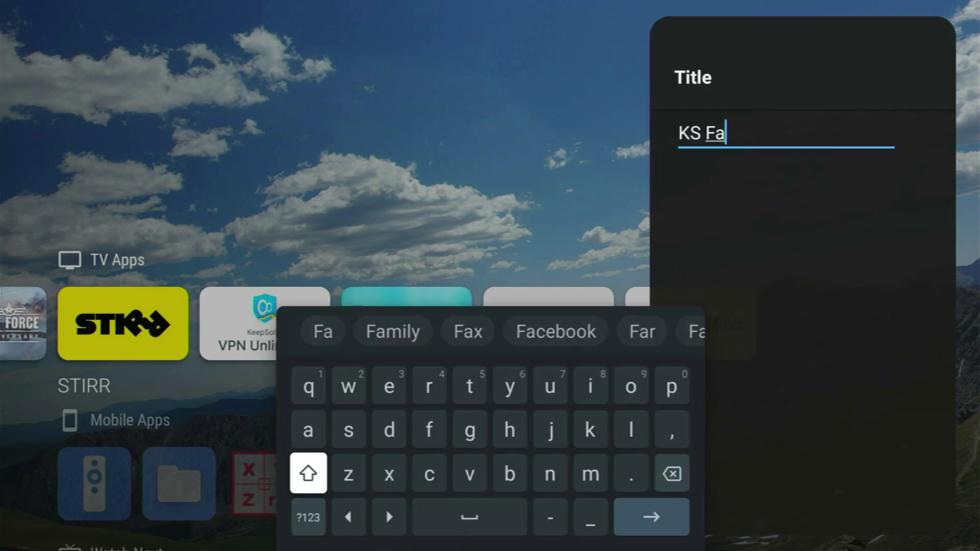
pyautogui.write('vs')
pyautogui.press('Return')
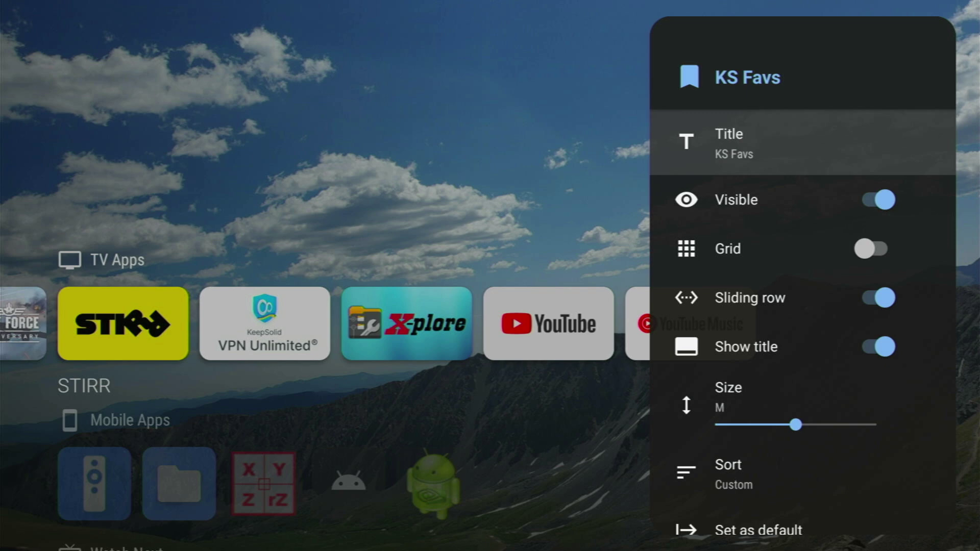
pyautogui.press('Down')
pyautogui.press('Down')
pyautogui.press('Down')
pyautogui.press('Down')
pyautogui.press('Down')
pyautogui.press('Down')
pyautogui.press('Down')
pyautogui.press('Down')
pyautogui.press('Down')
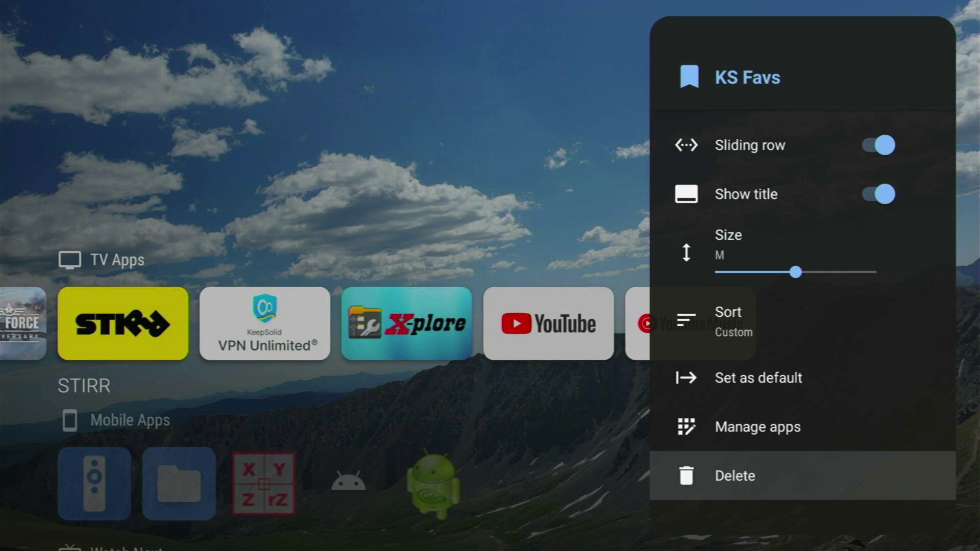
pyautogui.press('Escape')
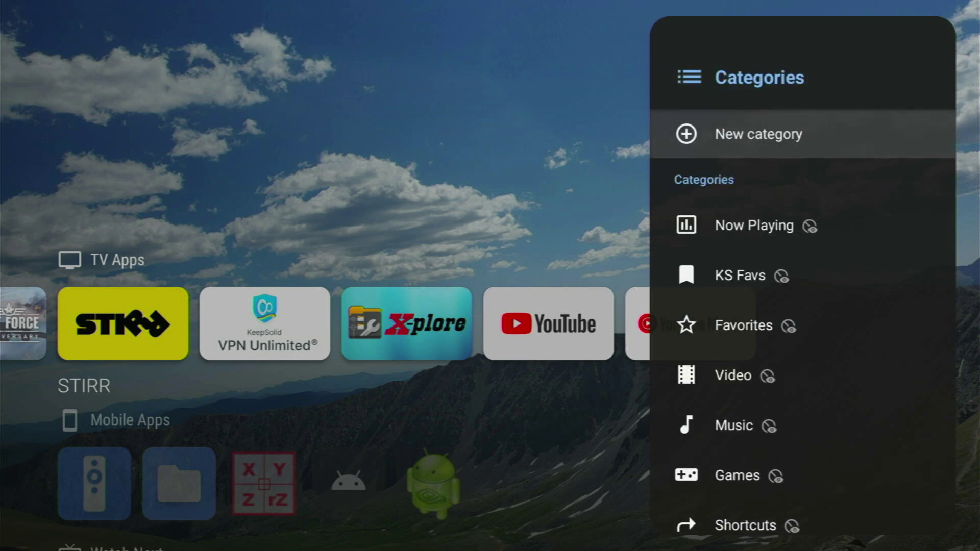
pyautogui.press('Down')
pyautogui.press('Down')
# Step: Turn on Grid layout for KS Favs, keeping cards per row at Auto
pyautogui.press('Return')
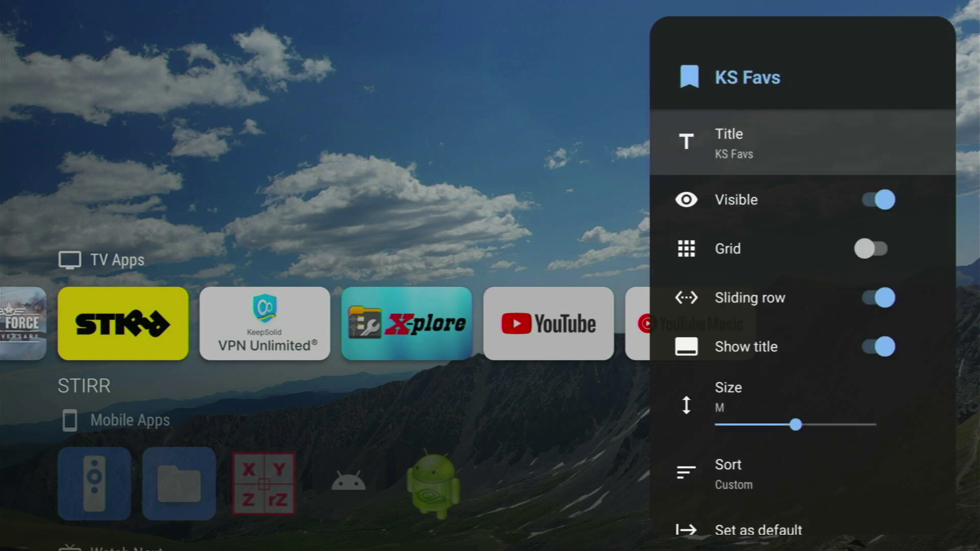
pyautogui.press('Down')
pyautogui.press('Down')
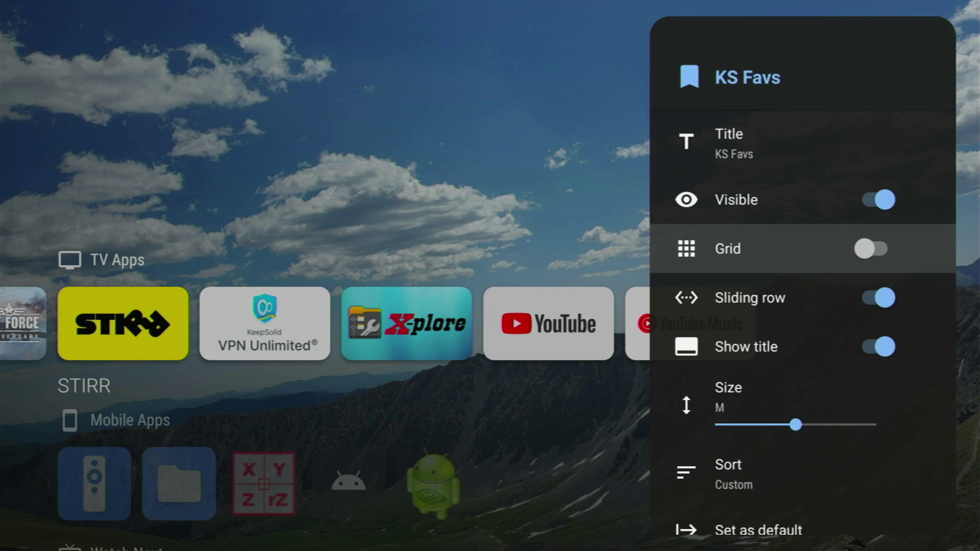
pyautogui.press('Return')
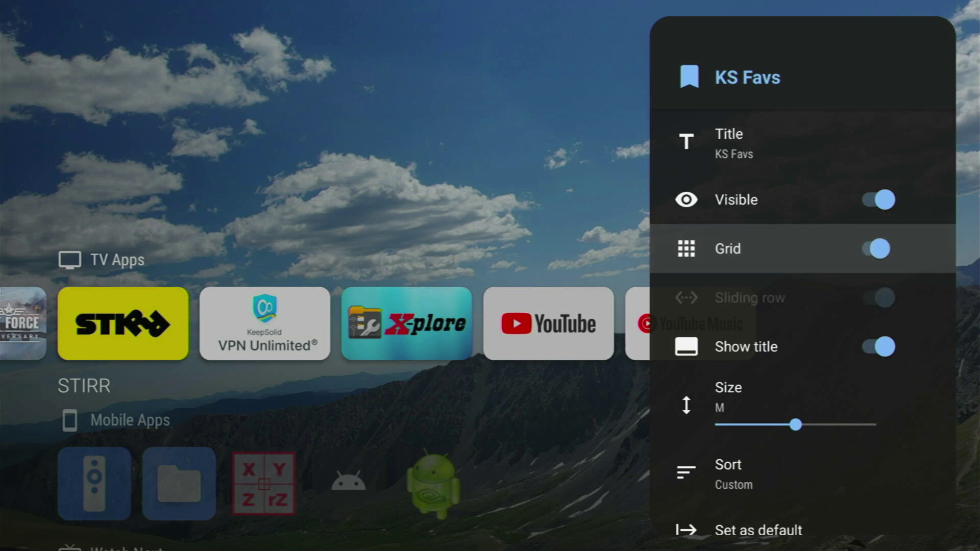
pyautogui.press('Down')
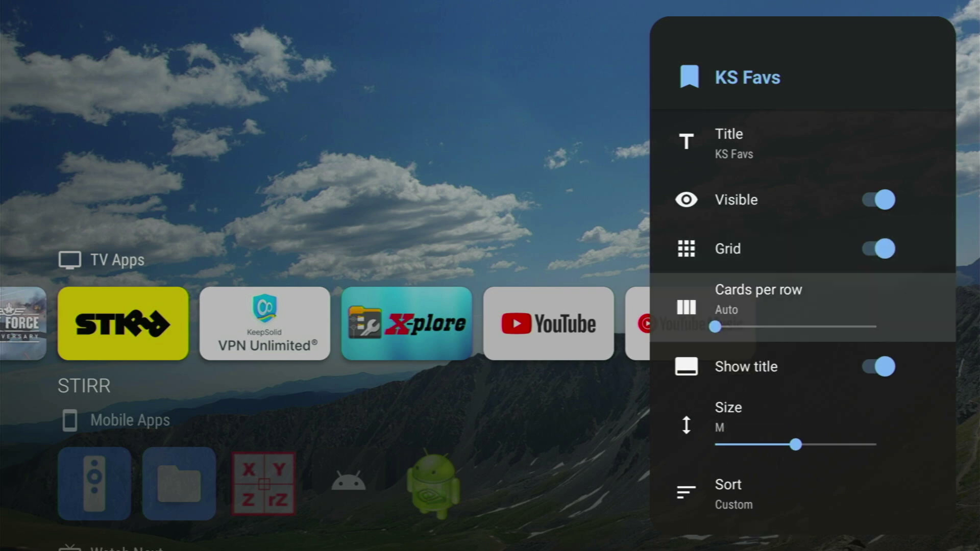
pyautogui.press('Down')
pyautogui.press('Down')
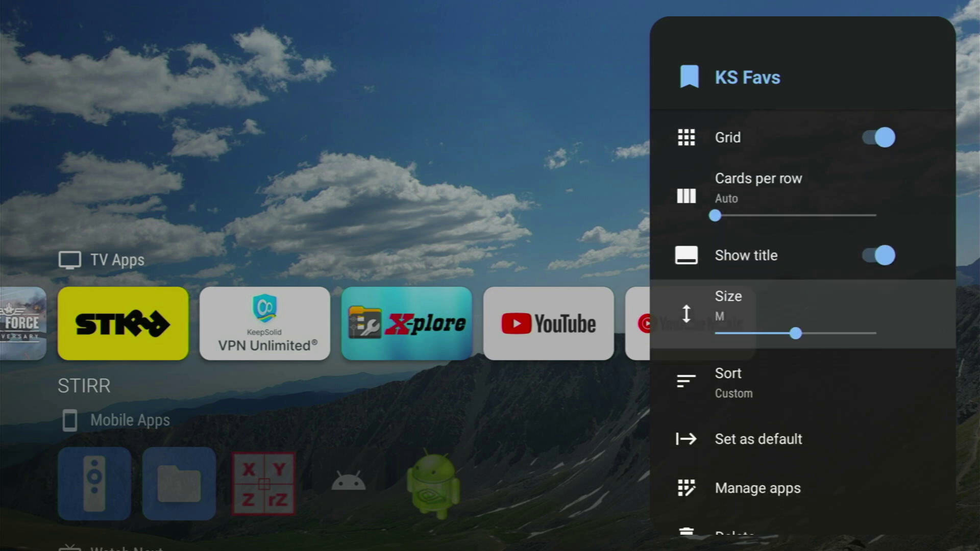
pyautogui.press('Down')
pyautogui.press('Down')
pyautogui.press('Down')
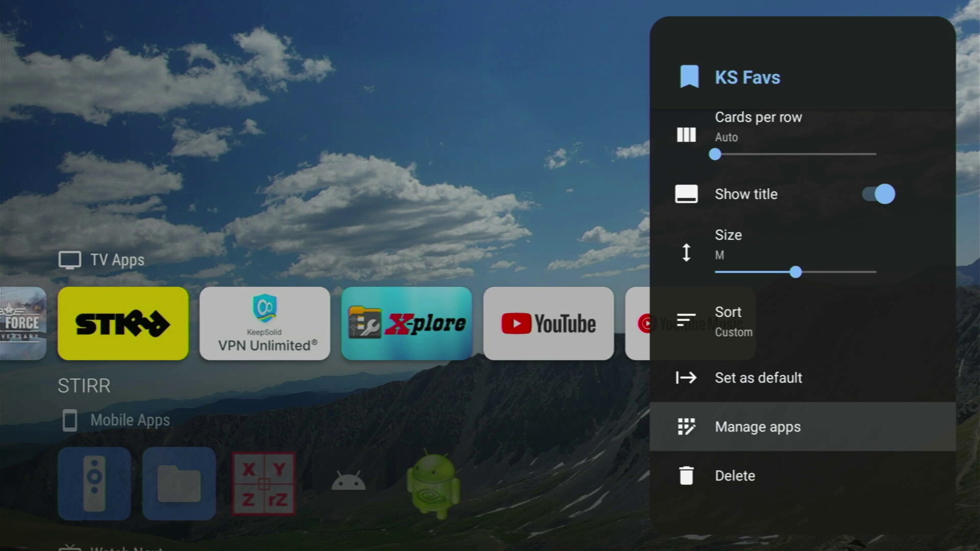
# Step: In Manage apps, toggle on Amazon Music, Aptoide, Button Mapper, Downloader, Freevee and GeForce NOW for KS Favs
pyautogui.press('Return')
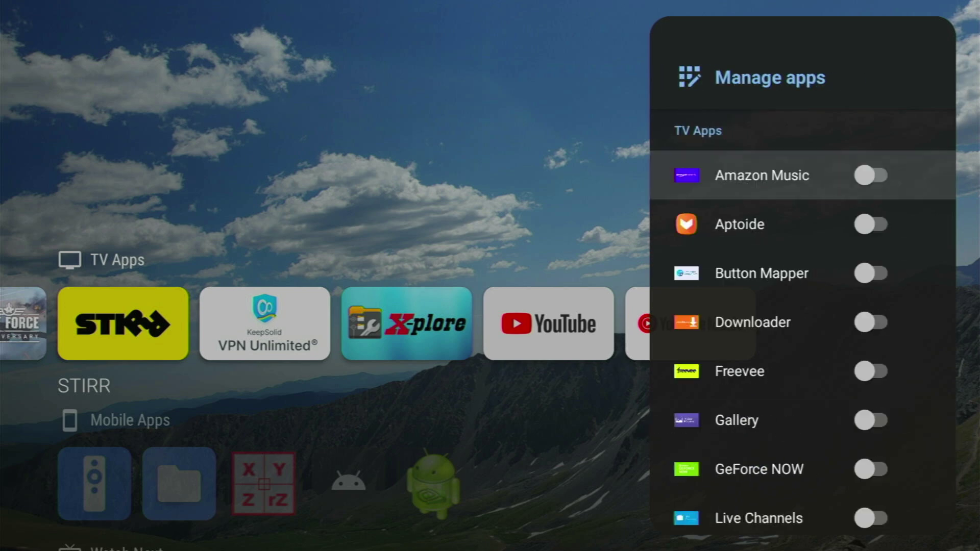
pyautogui.press('Return')
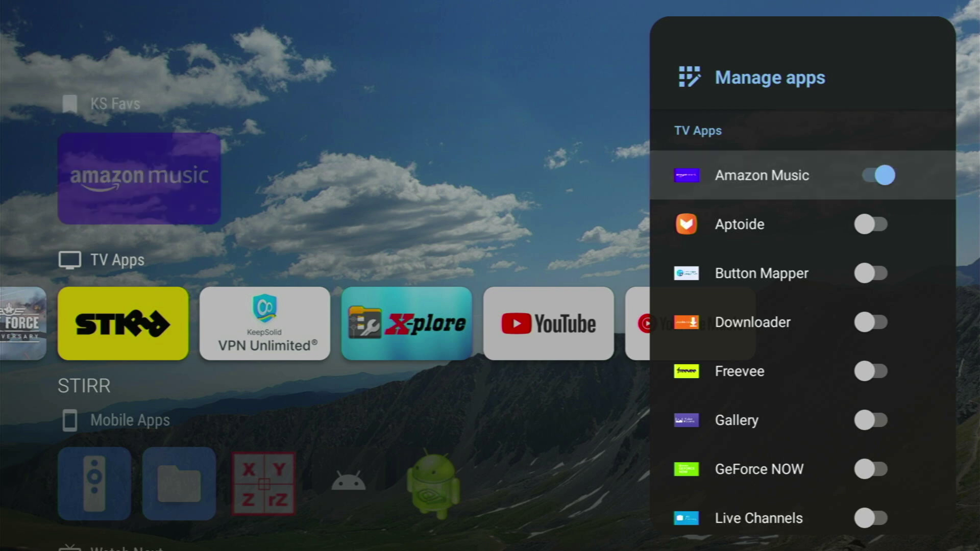
pyautogui.press('Down')
pyautogui.press('Return')
pyautogui.press('Down')
pyautogui.press('Return')
pyautogui.press('Down')
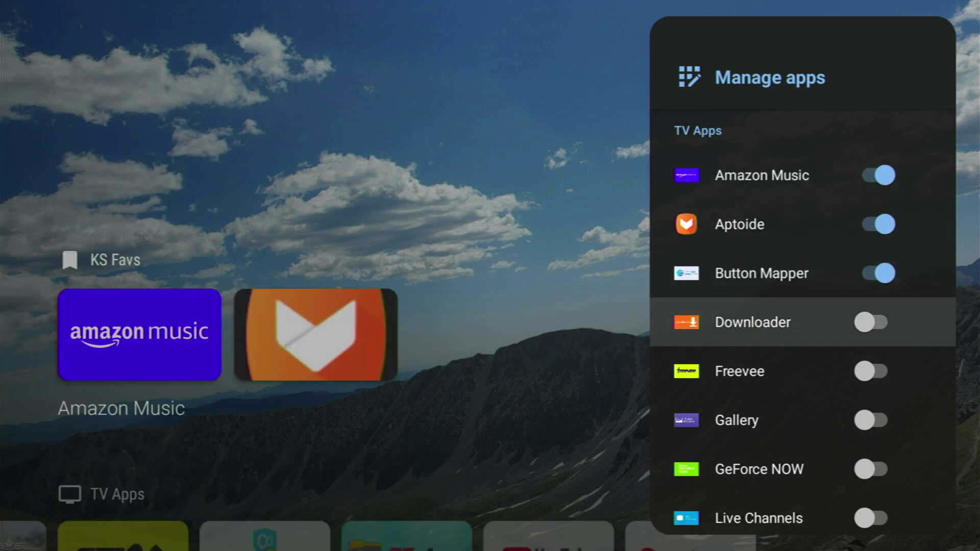
pyautogui.press('Return')
pyautogui.press('Down')
pyautogui.press('Return')
pyautogui.press('Down')
pyautogui.press('Down')
pyautogui.press('Return')
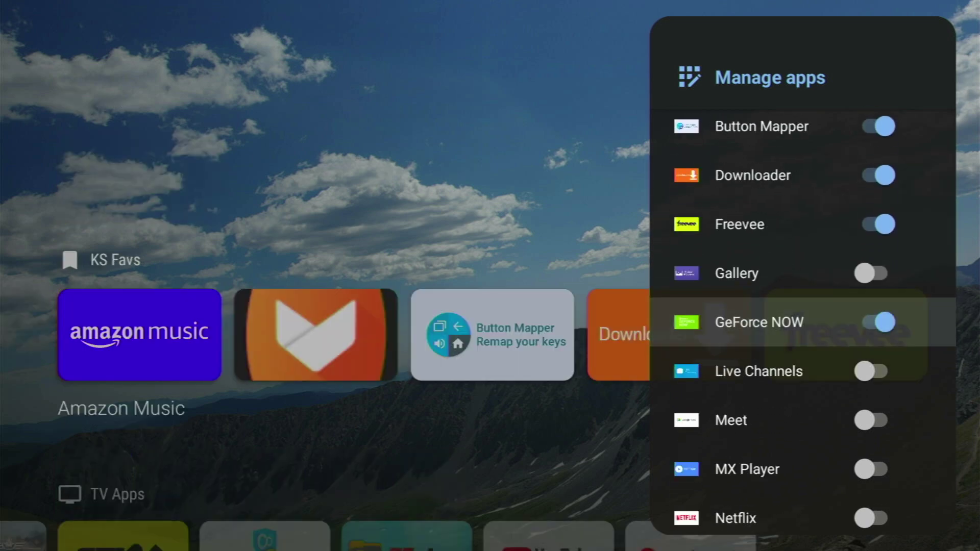
# Step: Finish adding apps and sort the KS Favs category alphabetically
pyautogui.press('Escape')
pyautogui.press('Up')
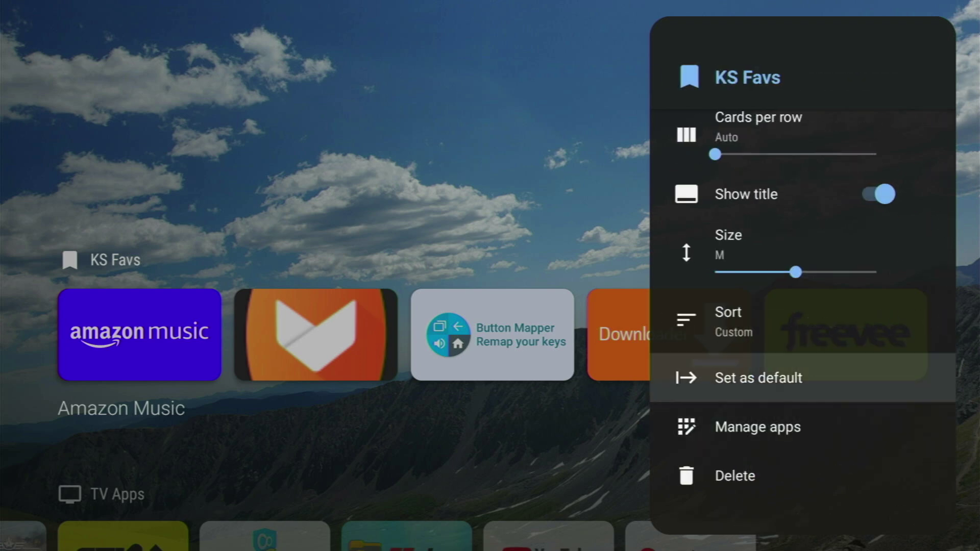
pyautogui.press('Up')
pyautogui.press('Return')
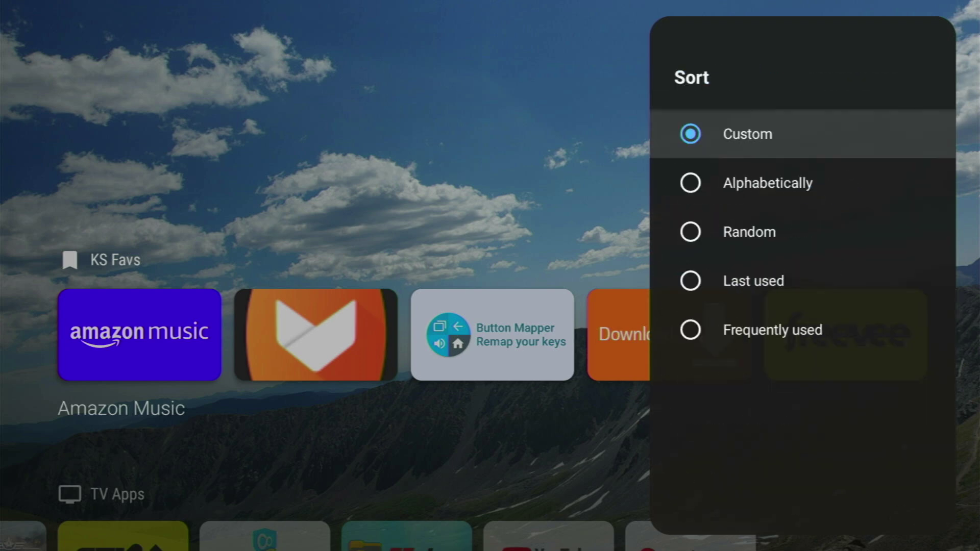
pyautogui.press('Down')
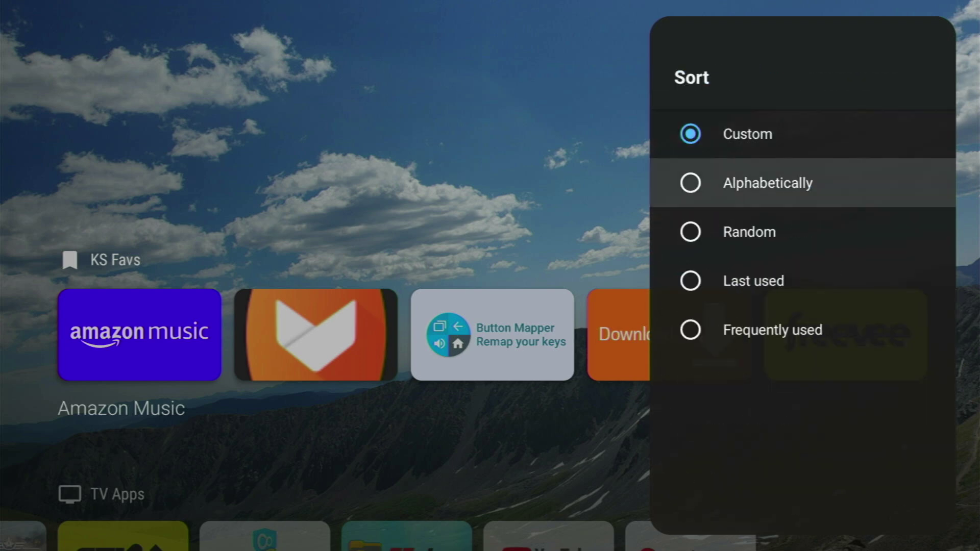
pyautogui.press('Return')
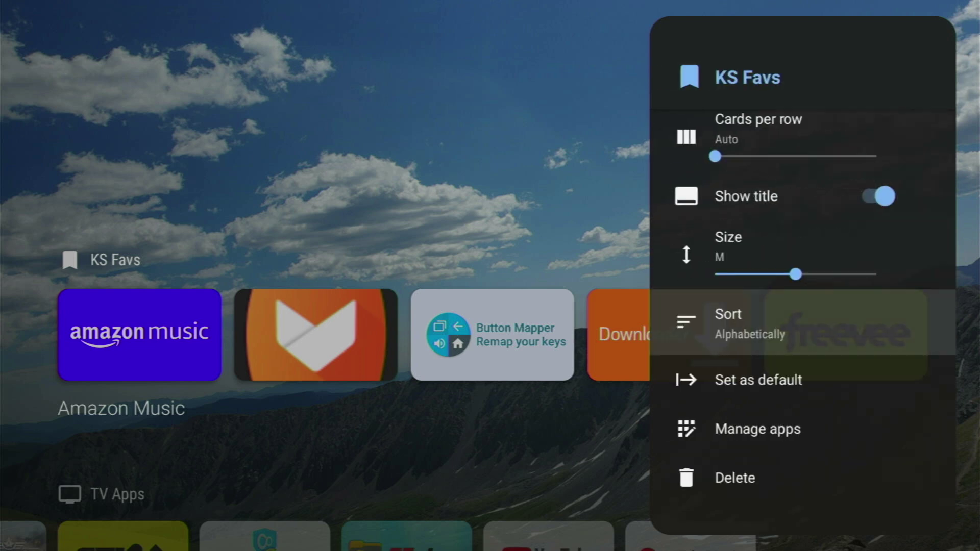
# Step: Shrink the KS Favs cards to size S, toggling the app titles off and back on
pyautogui.press('Up')
pyautogui.press('Left')
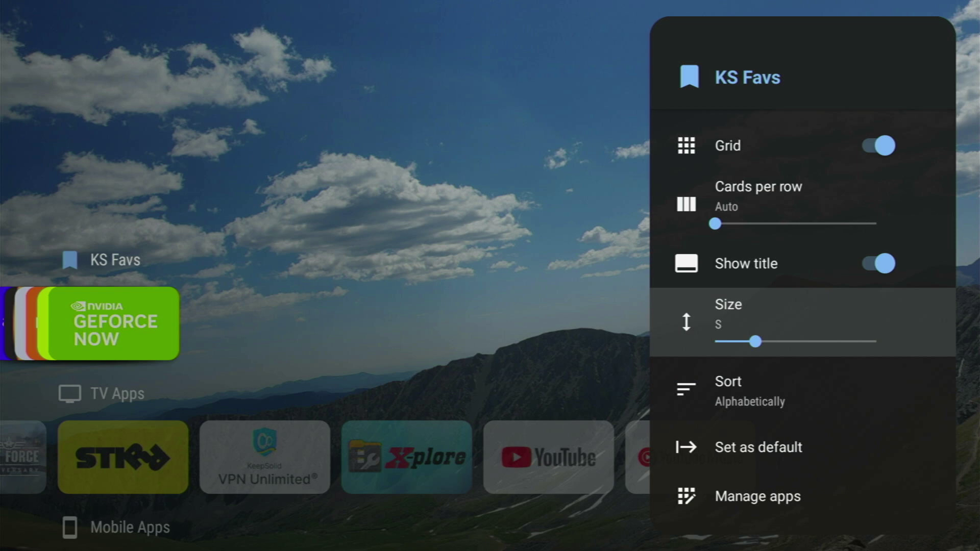
pyautogui.press('Up')
pyautogui.press('Return')
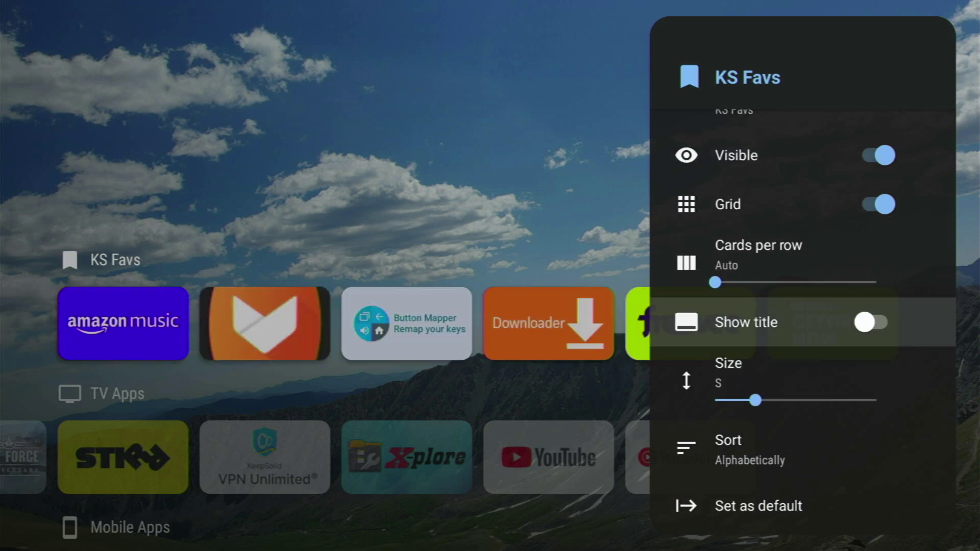
pyautogui.press('Return')
# Step: Set KS Favs to four cards per row
pyautogui.press('Up')
pyautogui.press('Right')
pyautogui.press('Right')
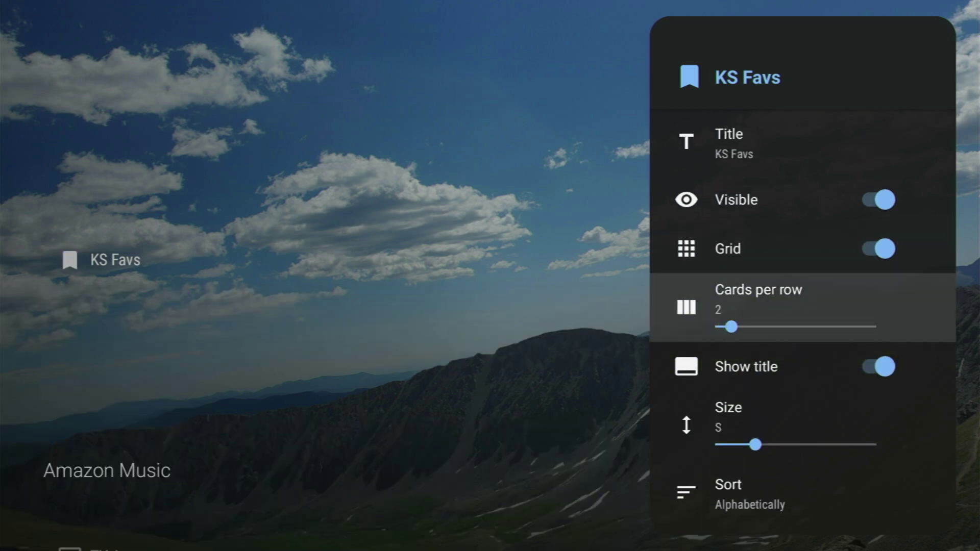
pyautogui.press('Right')
pyautogui.press('Right')
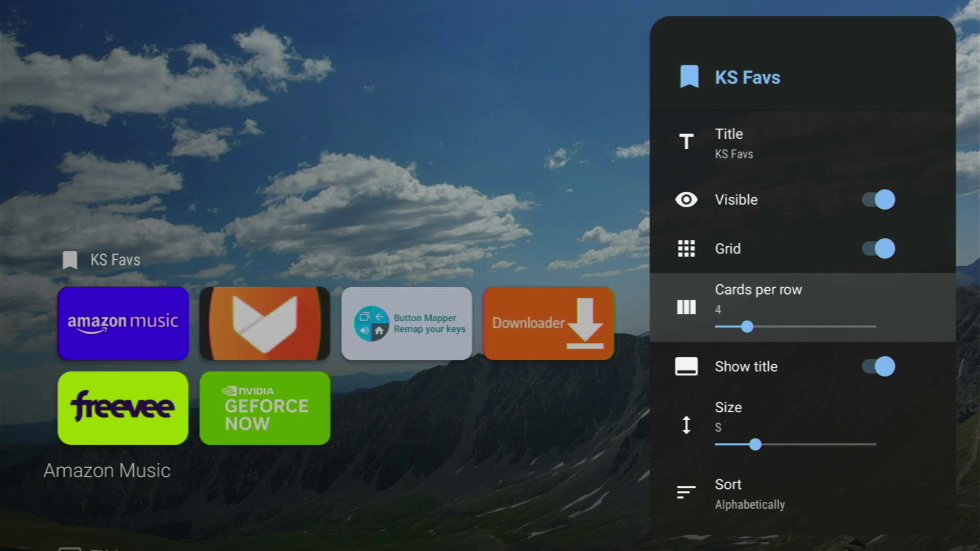
pyautogui.press('Right')
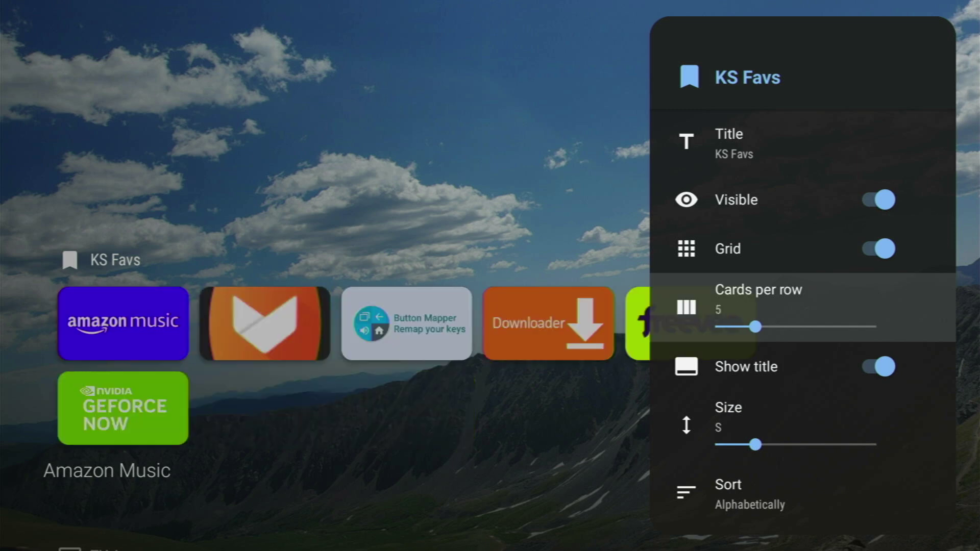
pyautogui.press('Left')
# Step: Toggle KS Favs visibility off and on, then return to the home screen's KS Favs row
pyautogui.press('Up')
pyautogui.press('Up')
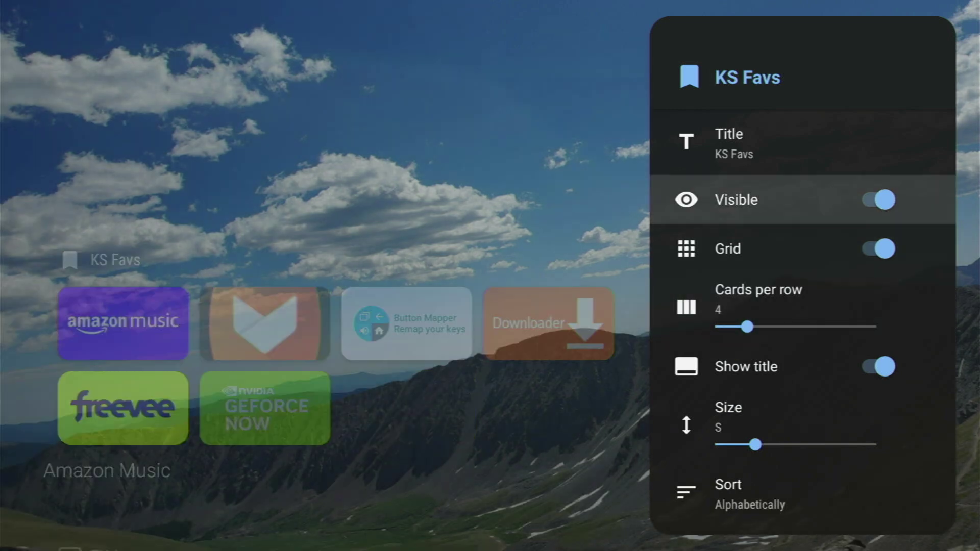
pyautogui.press('Return')
pyautogui.press('Return')
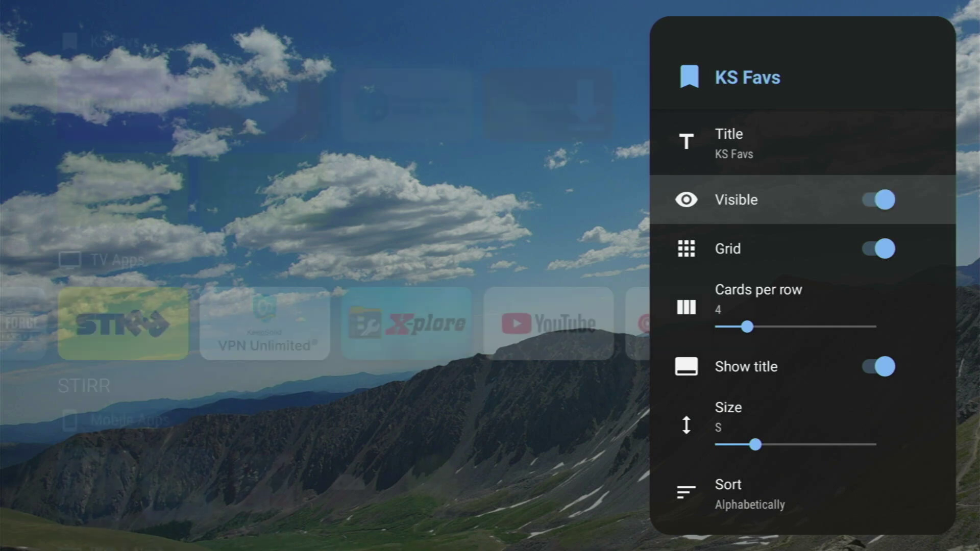
pyautogui.press('Escape')
pyautogui.press('Escape')
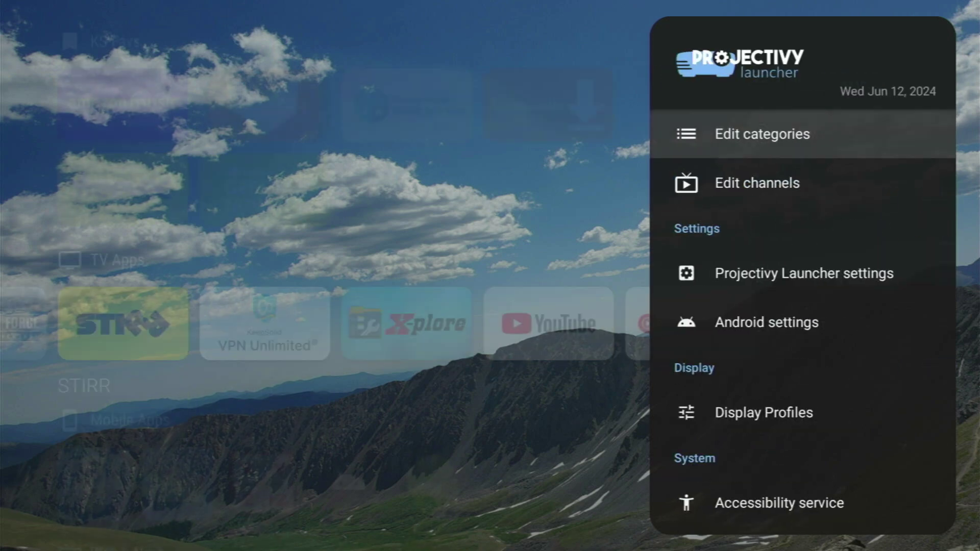
pyautogui.press('Escape')
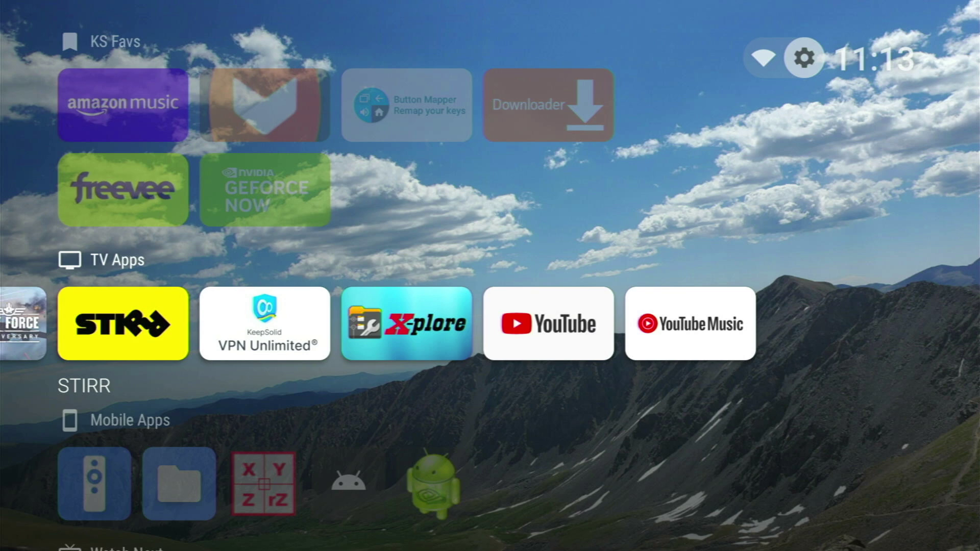
pyautogui.press('Left')
pyautogui.press('Down')
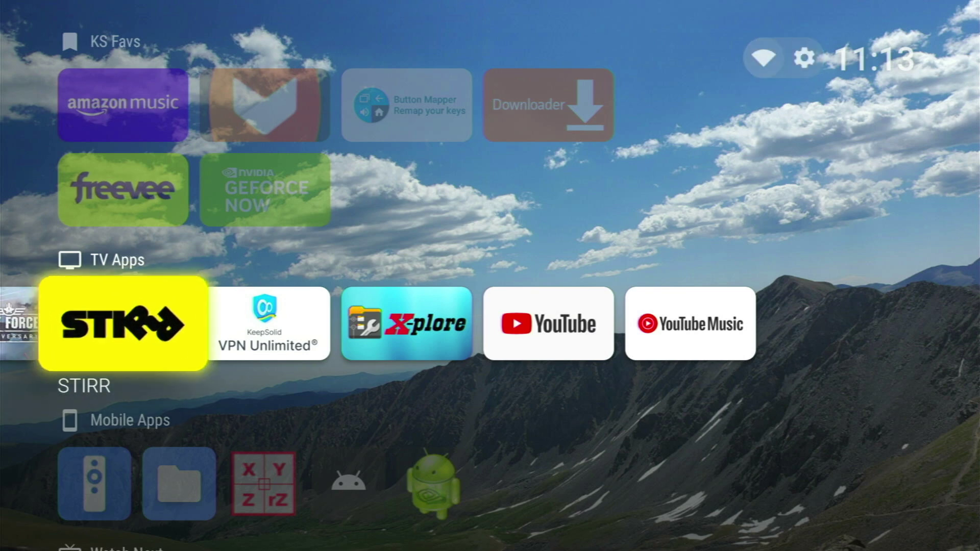
pyautogui.press('Up')
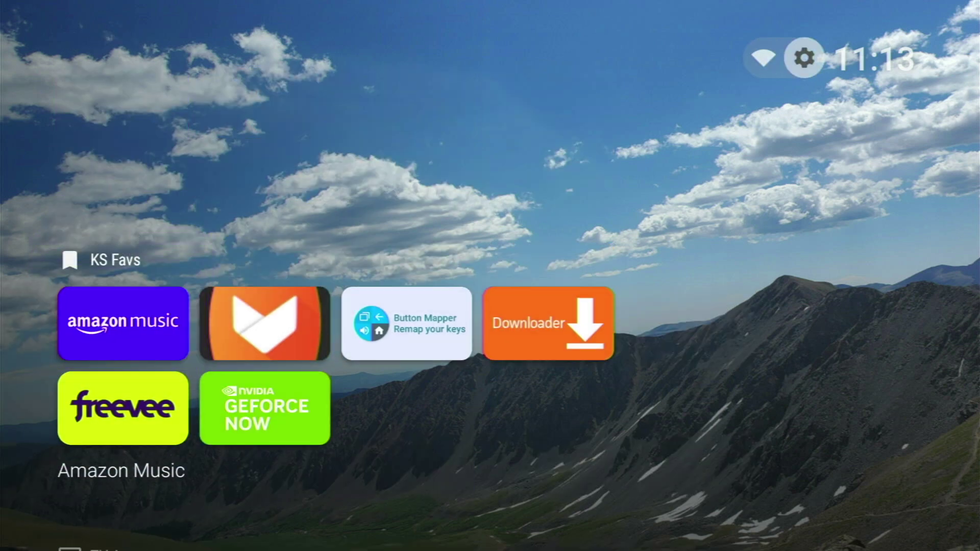
# Step: Open KS Favs through Edit categories and set its card size to XS
pyautogui.press('Menu')
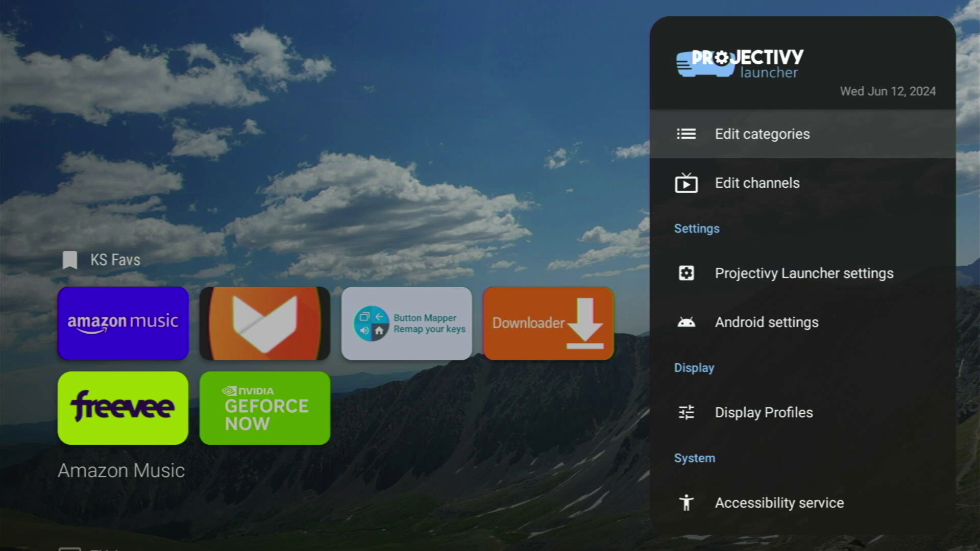
pyautogui.press('Return')
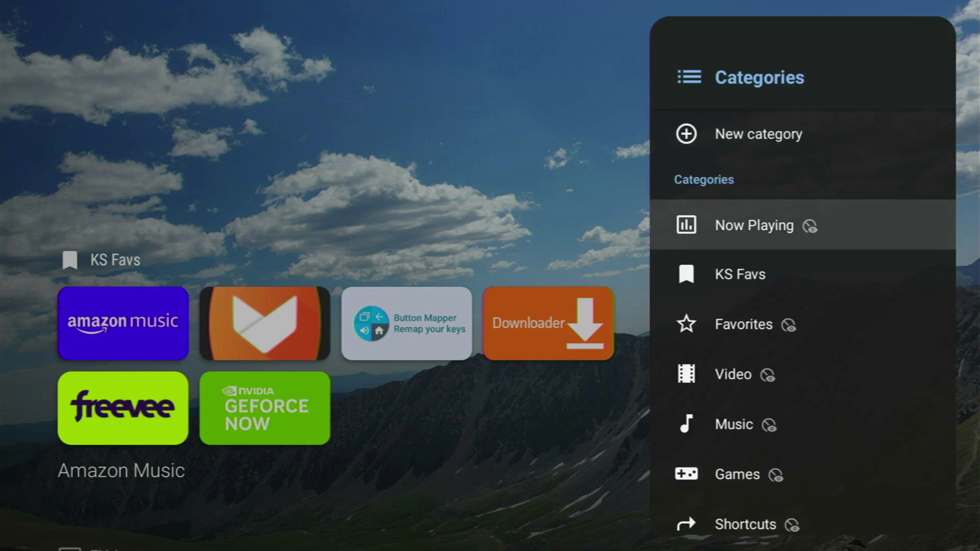
pyautogui.press('Down')
pyautogui.press('Return')
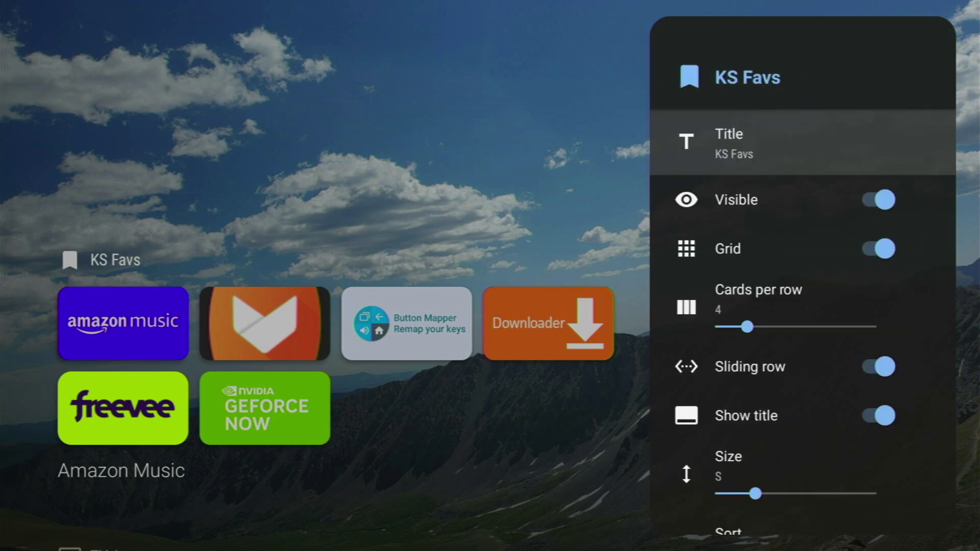
pyautogui.press('Down')
pyautogui.press('Down')
pyautogui.press('Down')
pyautogui.press('Down')
pyautogui.press('Down')
pyautogui.press('Down')
pyautogui.press('Left')
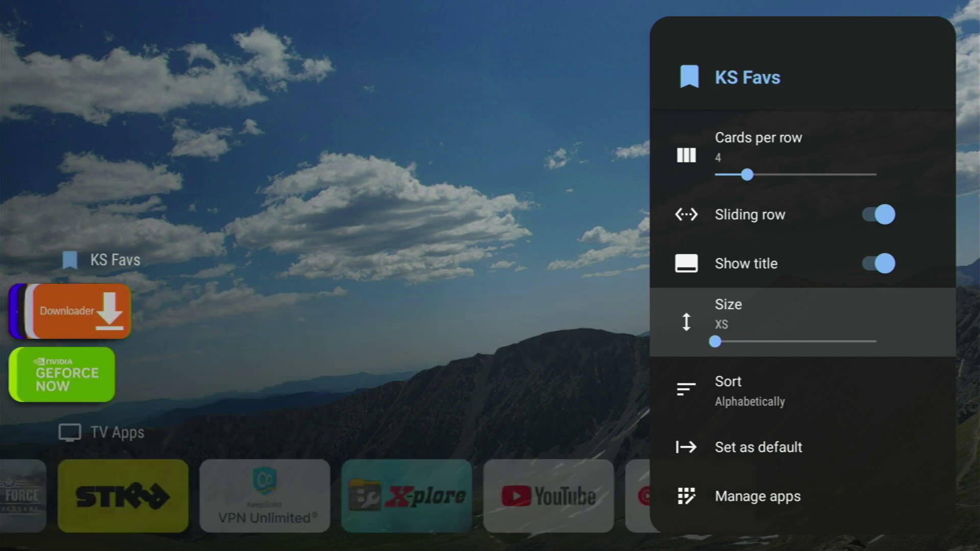
# Step: Raise KS Favs cards per row from 4 to 5 and close its settings panel
pyautogui.press('Up')
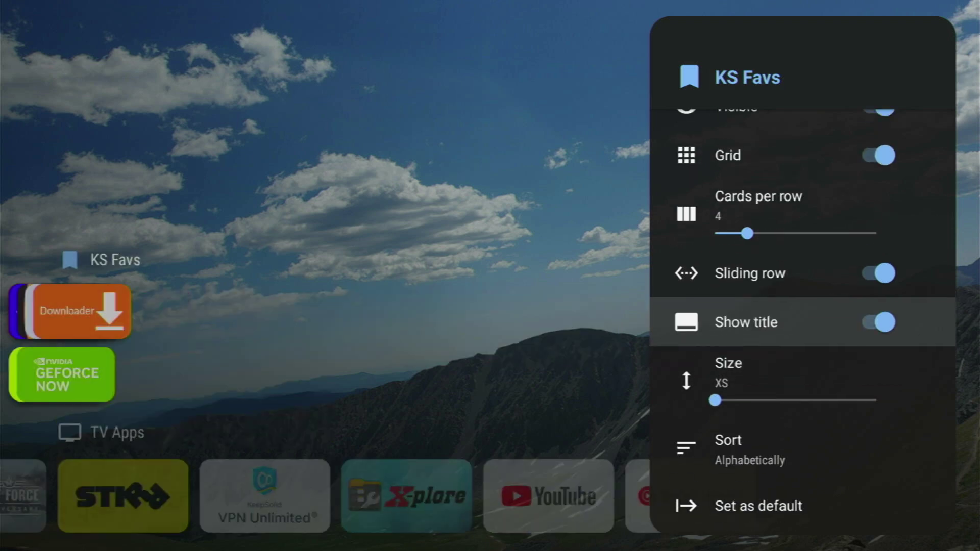
pyautogui.press('Up')
pyautogui.press('Up')
pyautogui.press('Right')
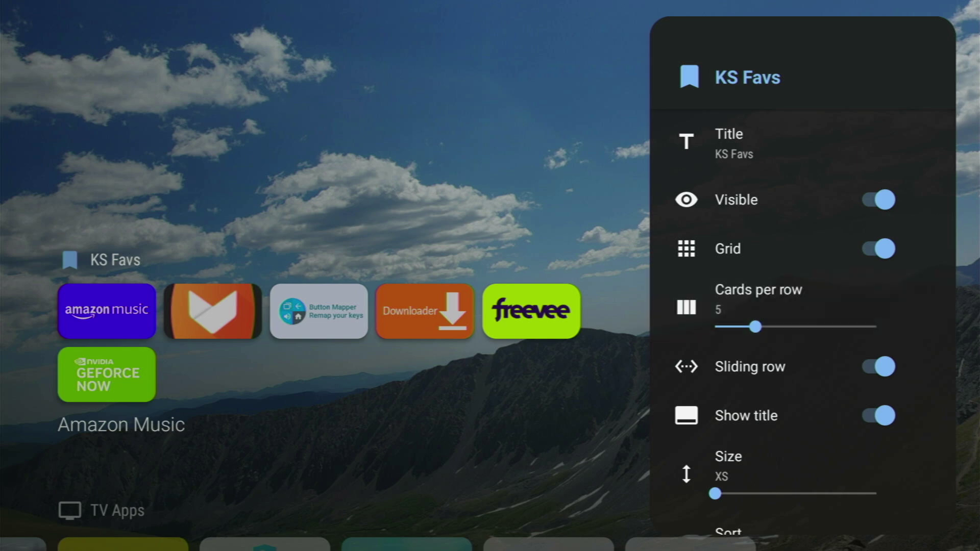
pyautogui.press('Escape')
pyautogui.press('Escape')
pyautogui.press('Down')
pyautogui.press('Down')
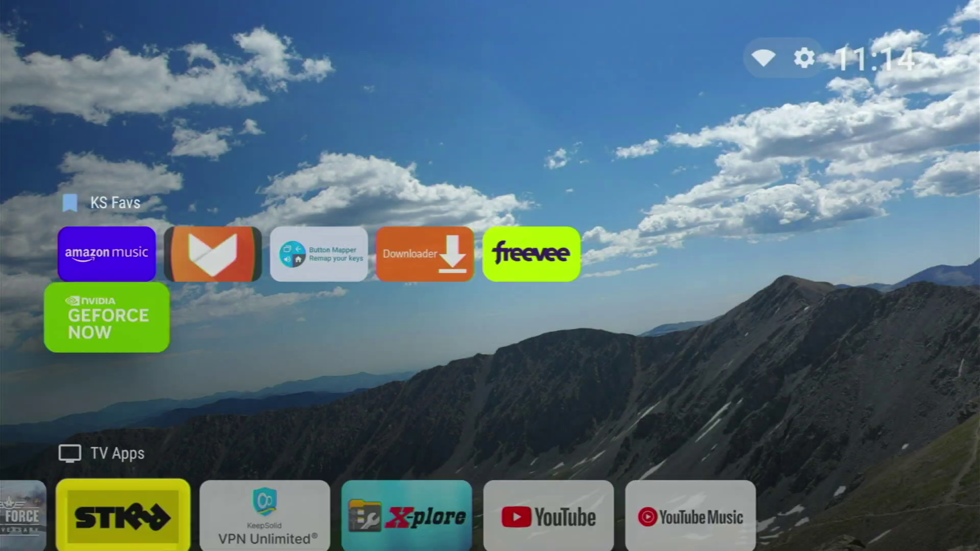
# Step: Browse the Appearance > Categories layout options in Projectivy Launcher settings
pyautogui.press('Menu')
pyautogui.press('Down')
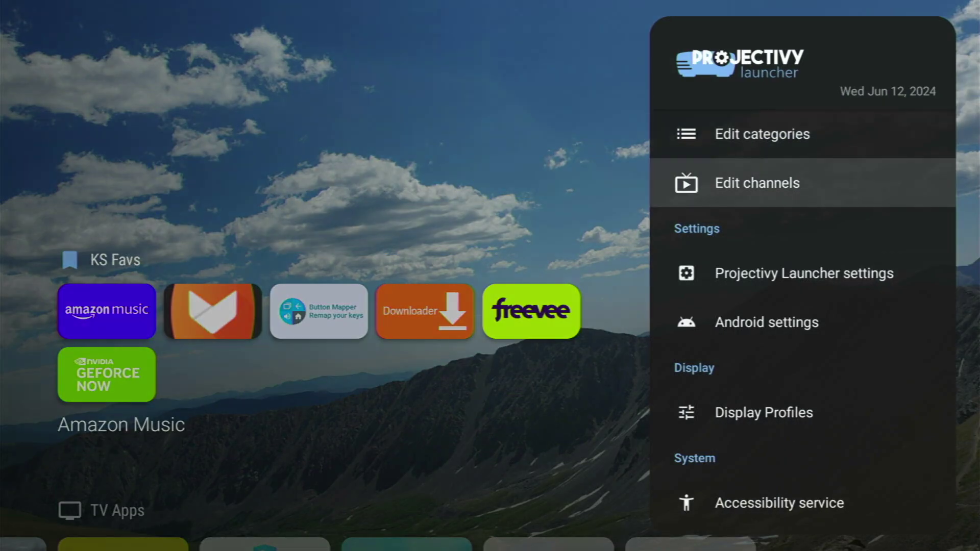
pyautogui.press('Down')
pyautogui.press('Return')
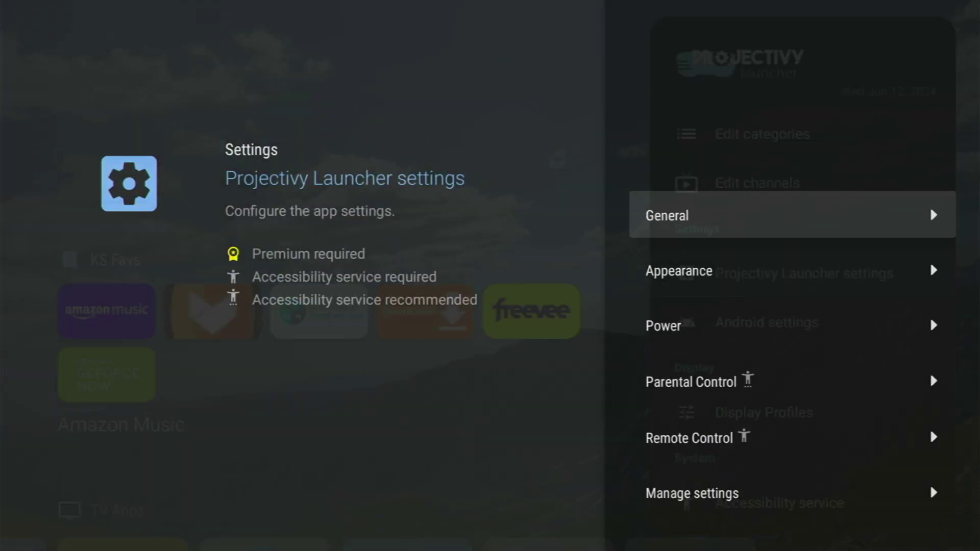
pyautogui.press('Down')
pyautogui.press('Return')
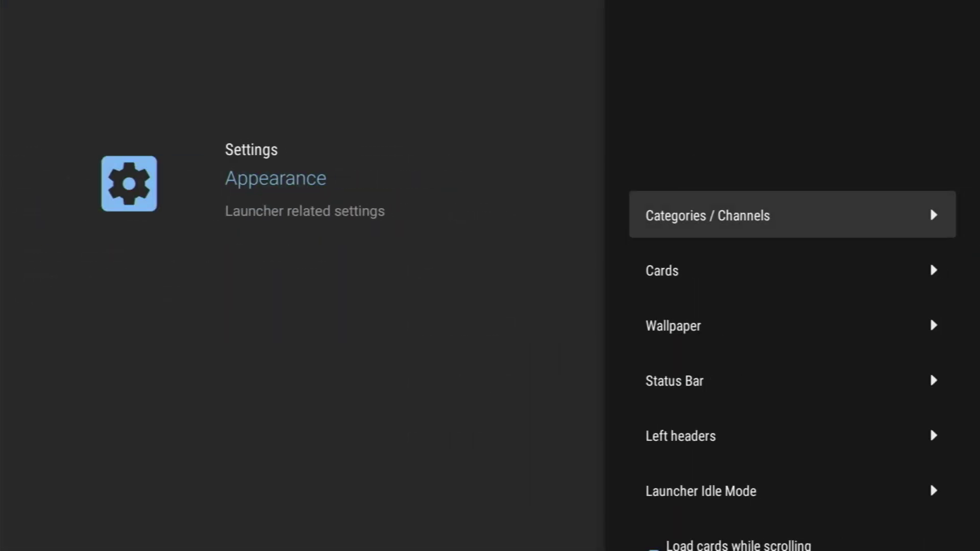
pyautogui.press('Return')
pyautogui.press('Down')
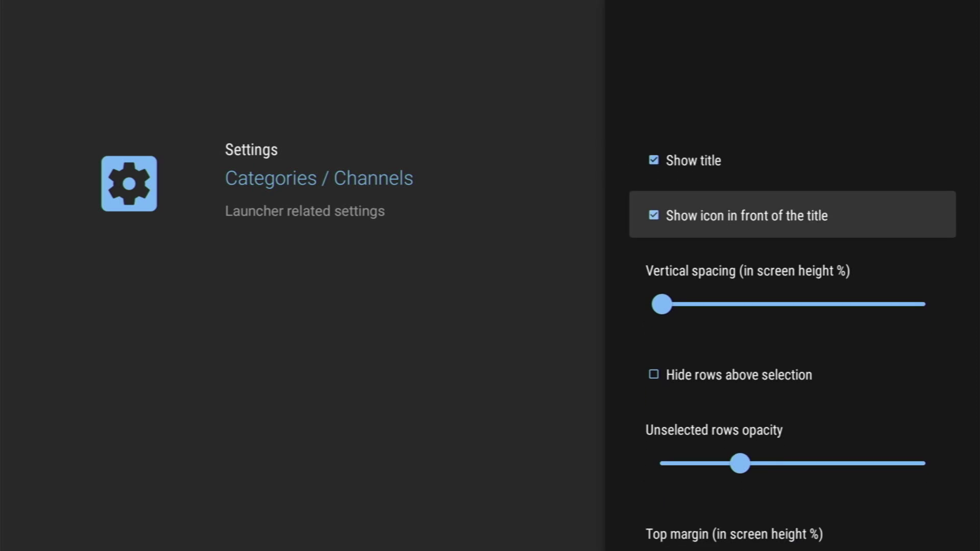
pyautogui.press('Down')
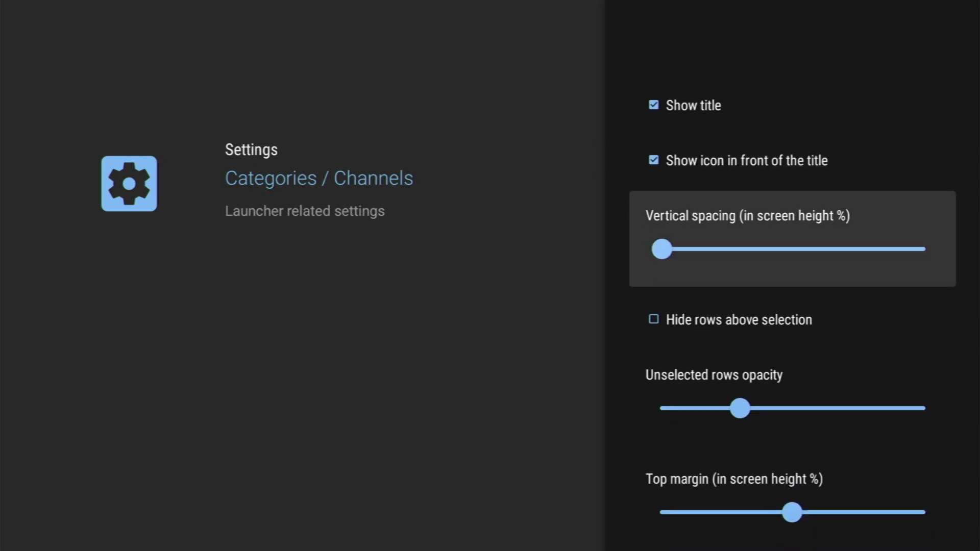
pyautogui.press('Down')
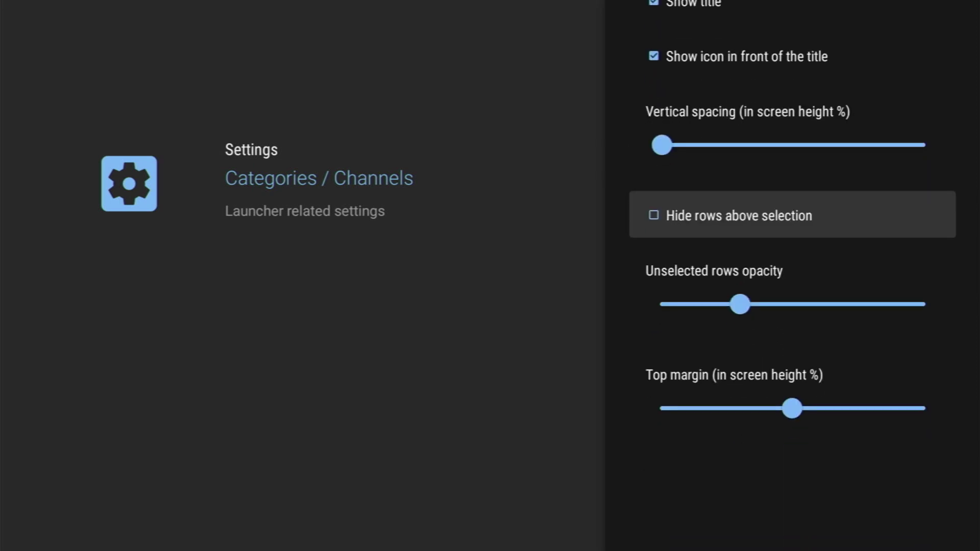
pyautogui.press('Down')
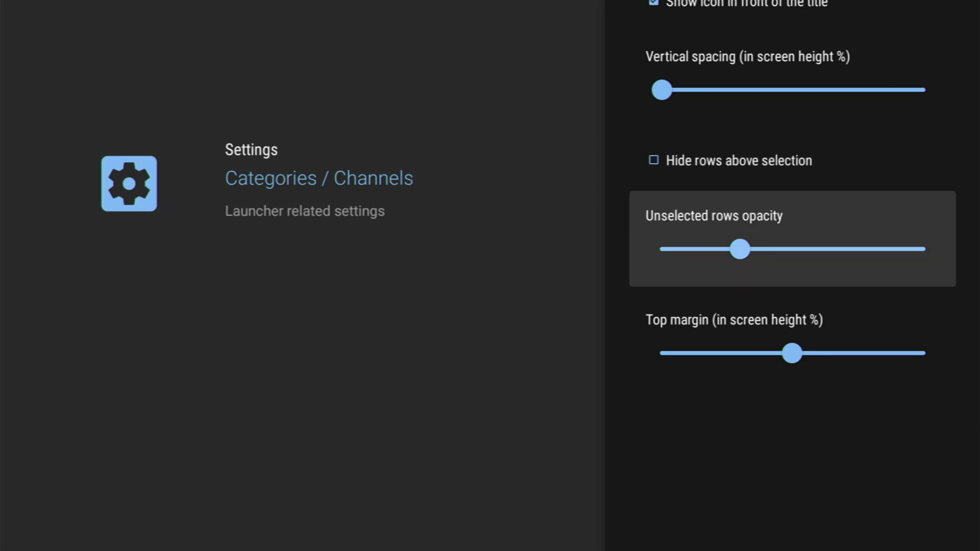
# Step: Set card rounded corners to 0%, cards size to 70% and focused card size to 4
pyautogui.press('Down')
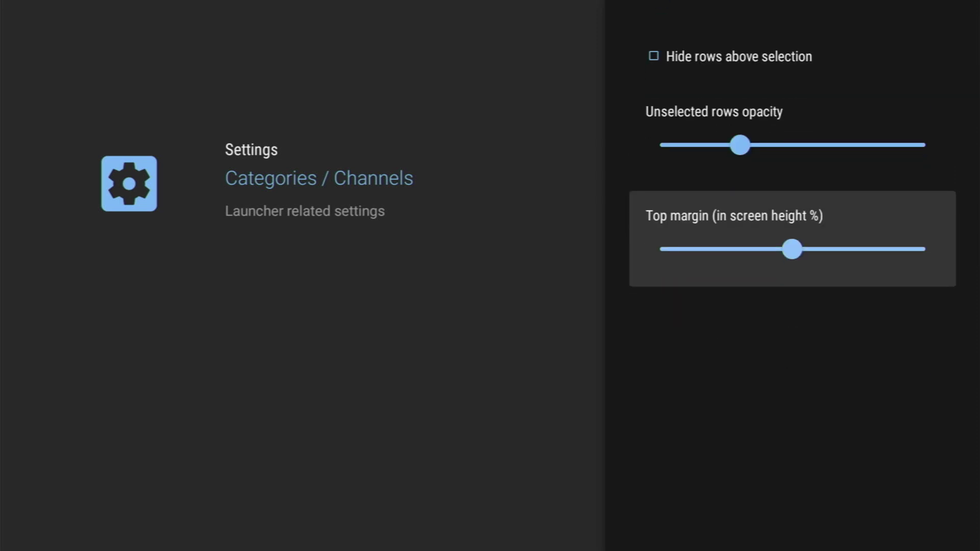
pyautogui.press('Escape')
pyautogui.press('Down')
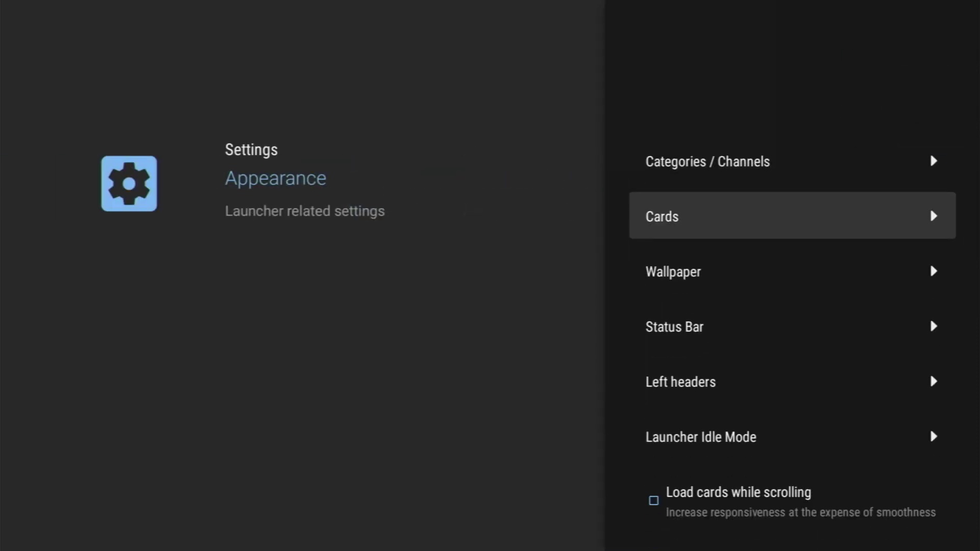
pyautogui.press('Return')
pyautogui.press('Down')
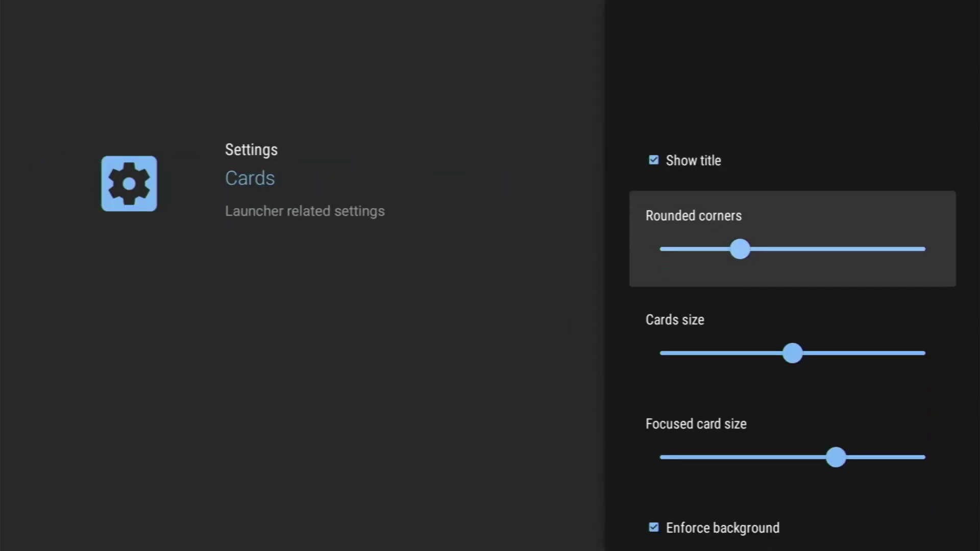
pyautogui.press('Left')
pyautogui.press('Left')
pyautogui.press('Left')
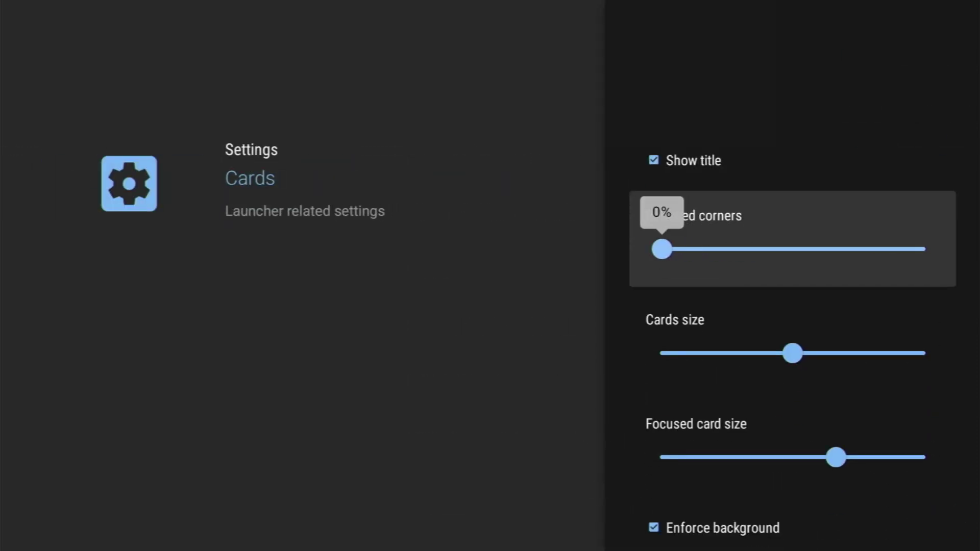
pyautogui.press('Down')
pyautogui.press('Left')
pyautogui.press('Left')
pyautogui.press('Left')
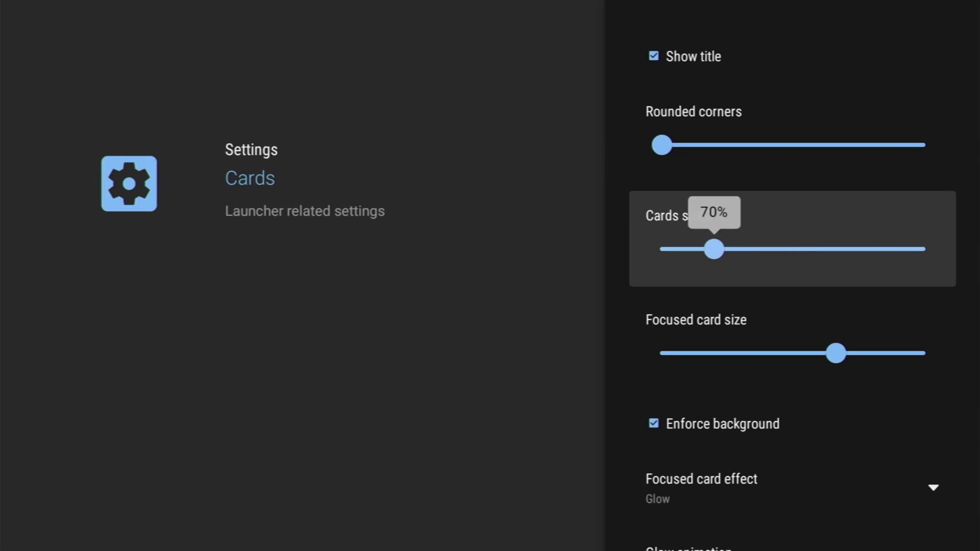
pyautogui.press('Down')
pyautogui.press('Left')
pyautogui.press('Left')
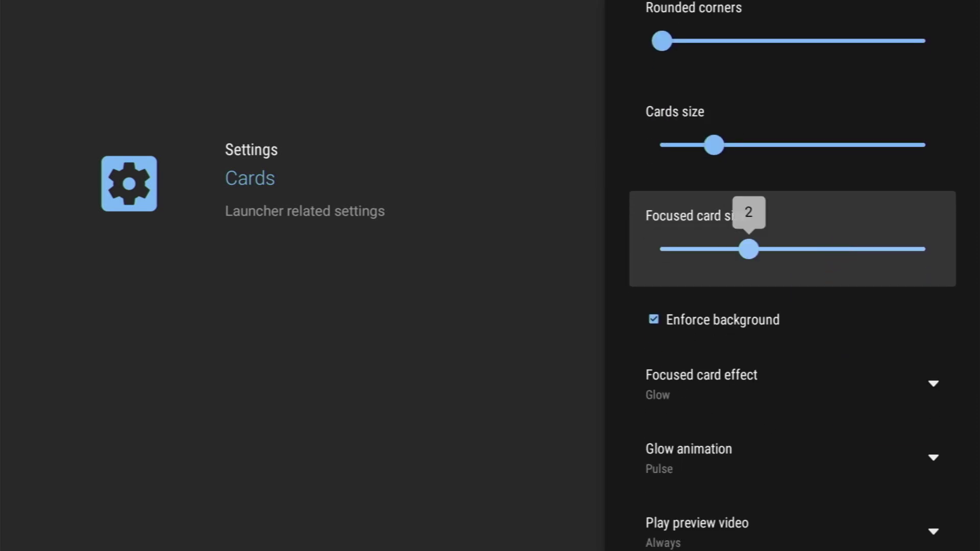
pyautogui.press('Right')
pyautogui.press('Right')
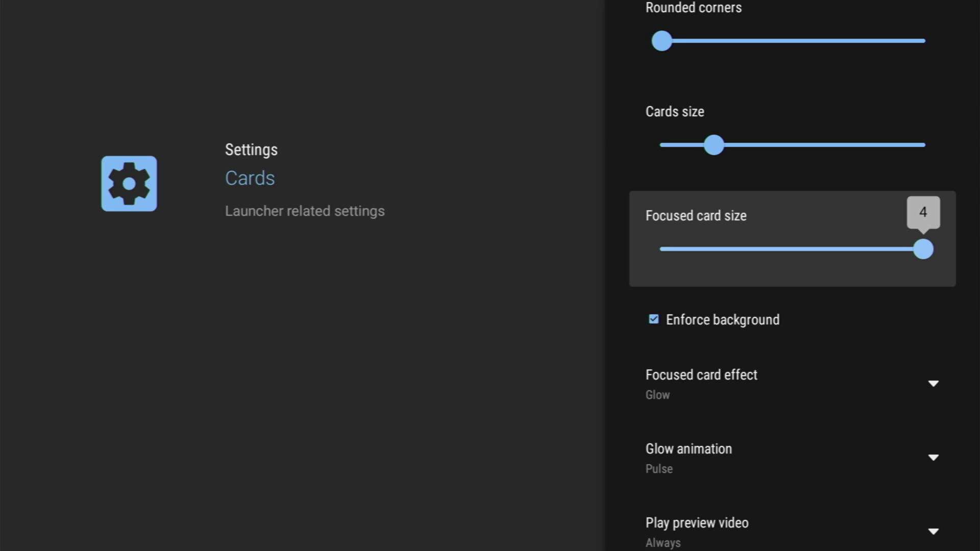
# Step: Exit settings and browse the KS Favs and TV Apps rows to check the smaller square cards
pyautogui.press('Escape')
pyautogui.press('Escape')
pyautogui.press('Escape')
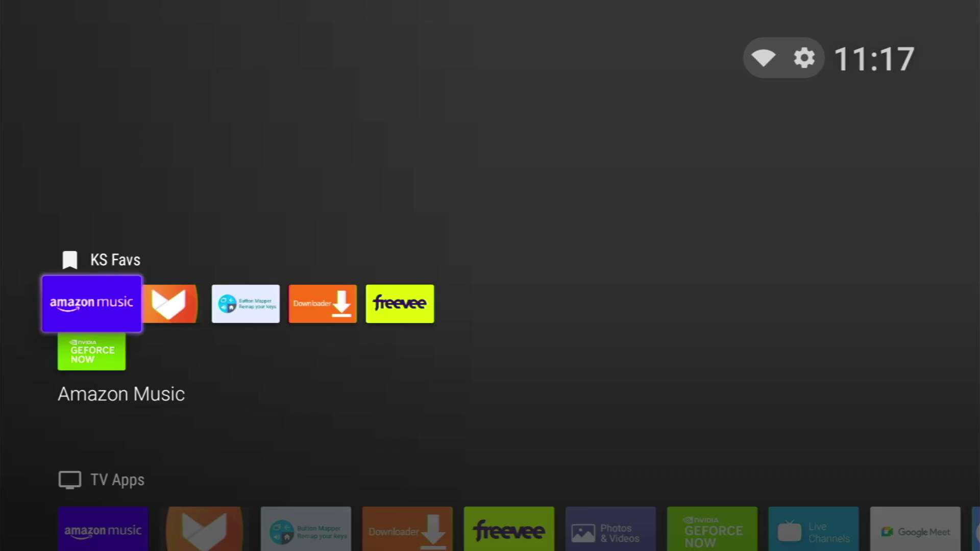
pyautogui.press('Right')
pyautogui.press('Right')
pyautogui.press('Right')
pyautogui.press('Right')
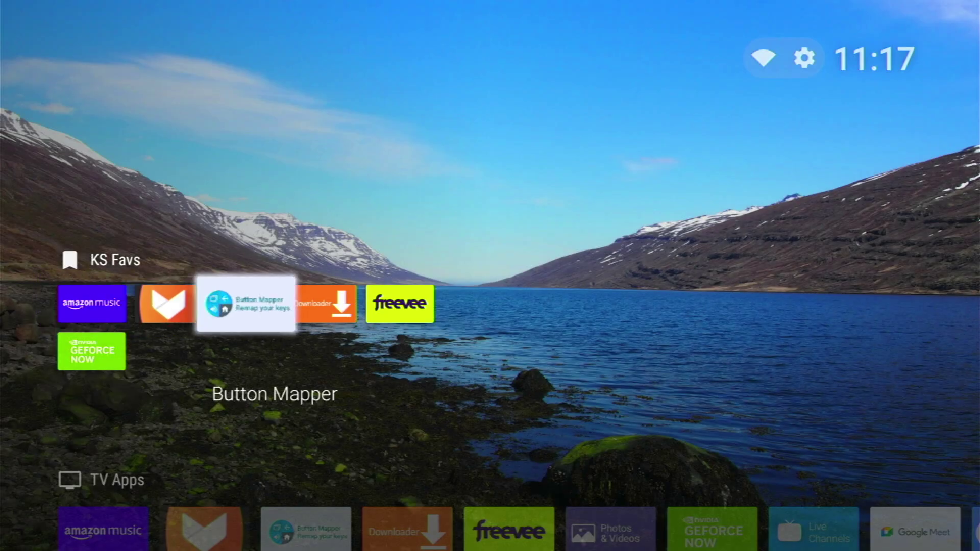
pyautogui.press('Down')
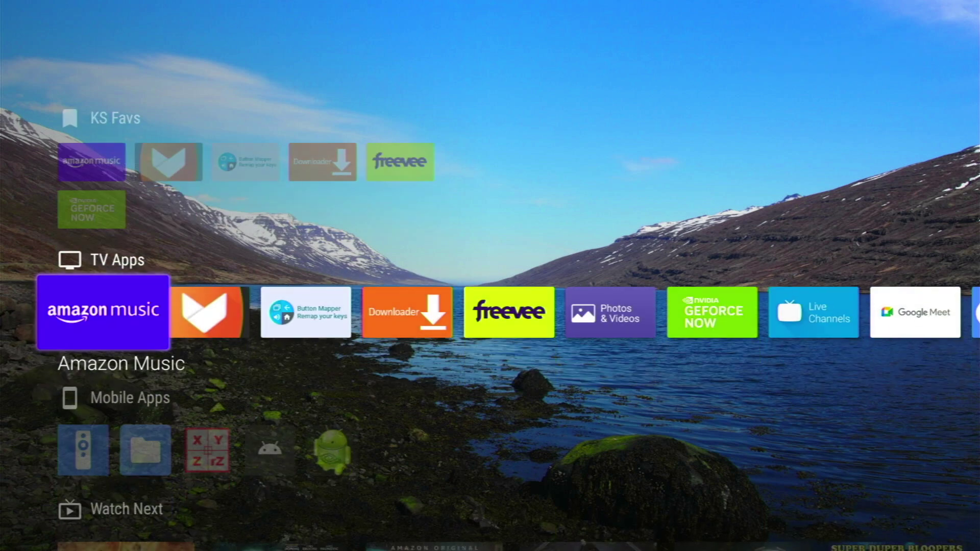
pyautogui.press('Right')
pyautogui.press('Right')
pyautogui.press('Right')
pyautogui.press('Right')
pyautogui.press('Right')
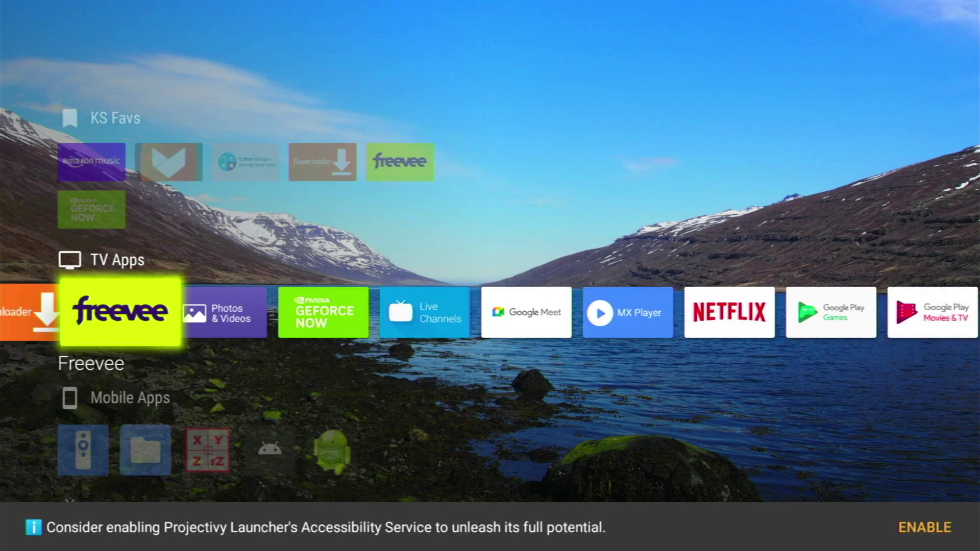
pyautogui.press('Left')
pyautogui.press('Left')
pyautogui.press('Left')
pyautogui.press('Left')
pyautogui.press('Left')
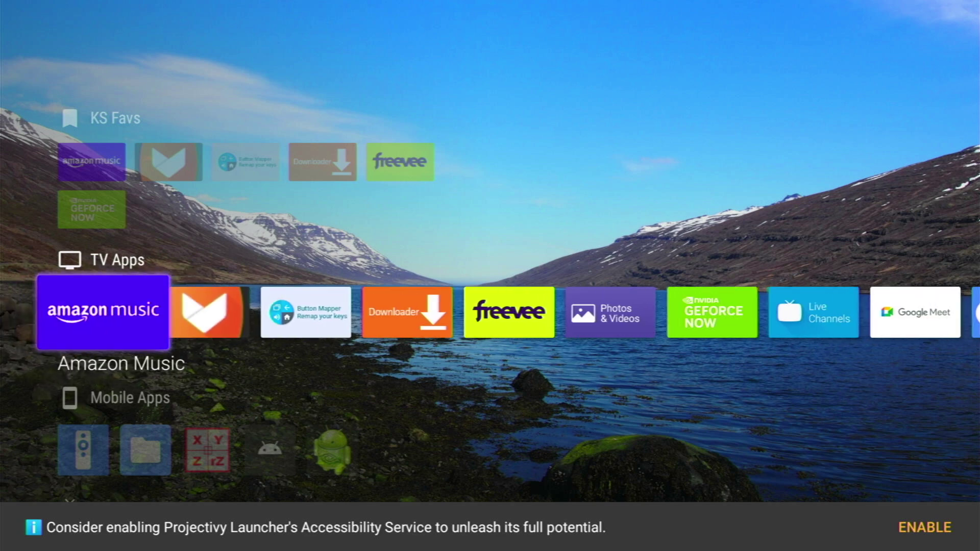
pyautogui.press('Right')
pyautogui.press('Right')
pyautogui.press('Right')
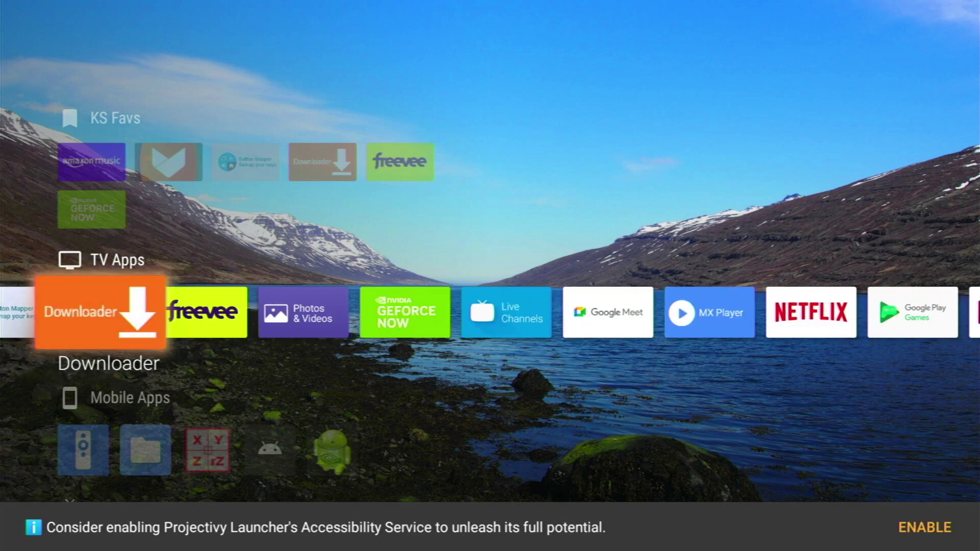
pyautogui.press('Left')
pyautogui.press('Left')
pyautogui.press('Left')
pyautogui.press('Left')
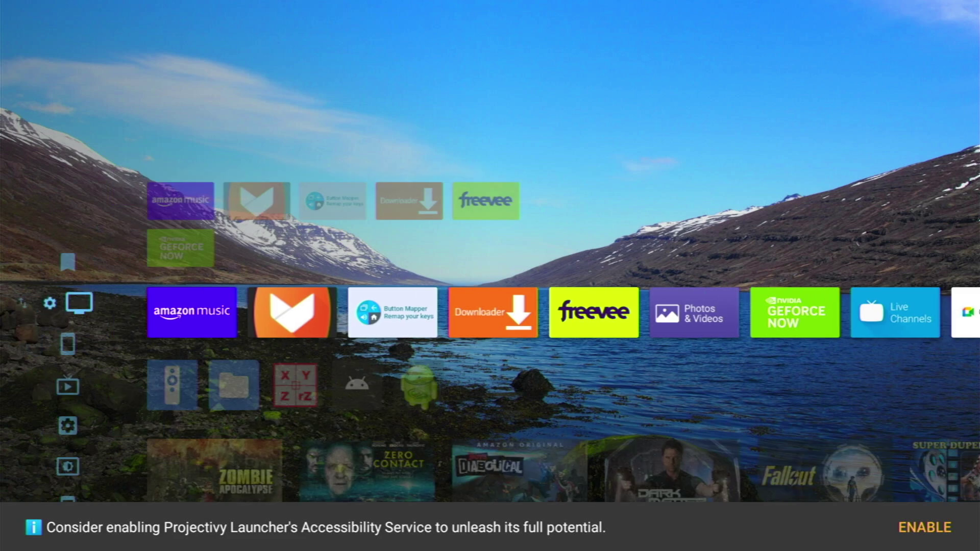
# Step: Switch TV Apps to a grid layout with cards per row left at Auto
pyautogui.press('Return')
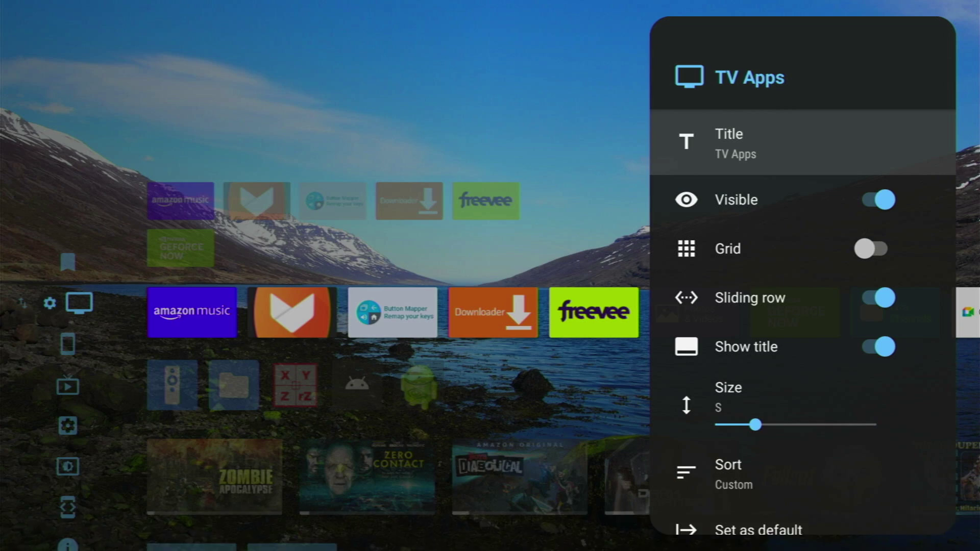
pyautogui.press('Down')
pyautogui.press('Down')
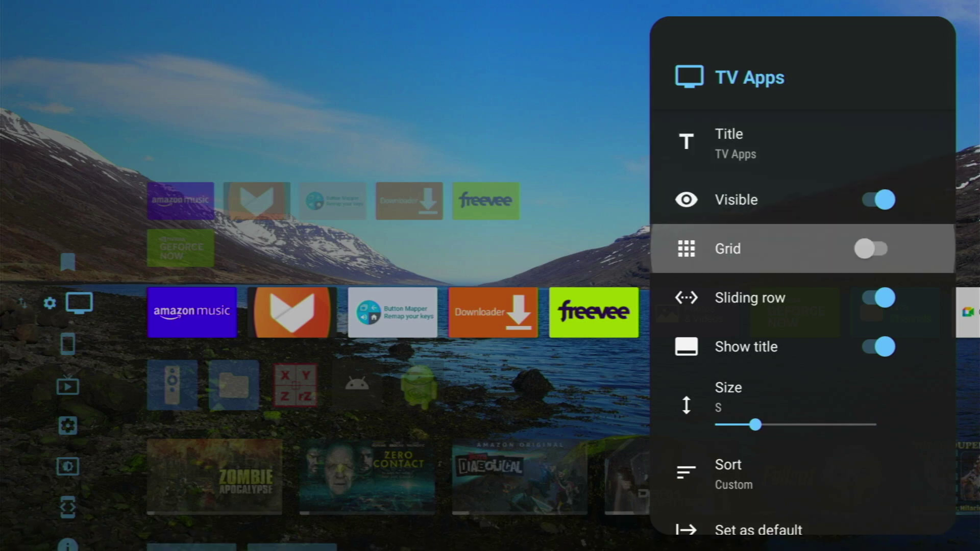
pyautogui.press('Return')
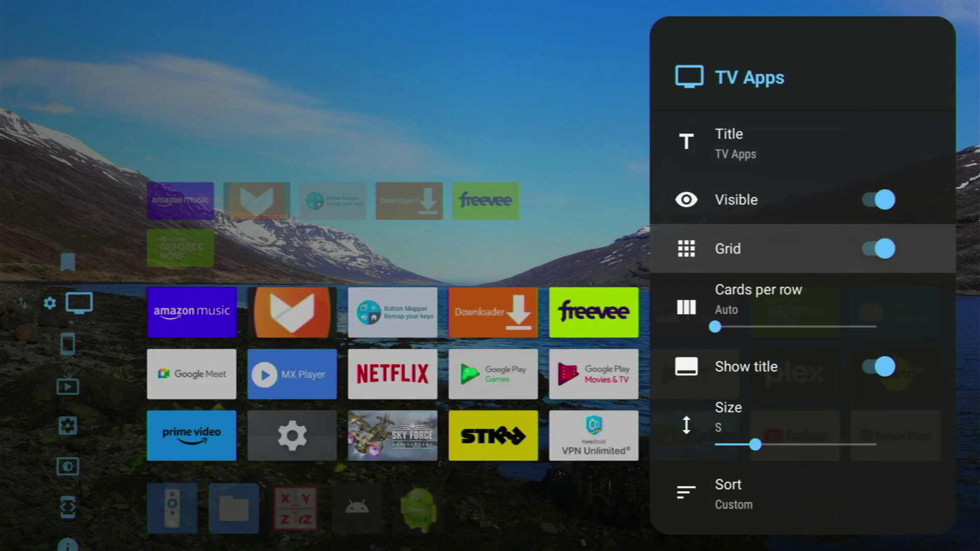
pyautogui.press('Down')
pyautogui.press('Right')
pyautogui.press('Left')
pyautogui.press('Down')
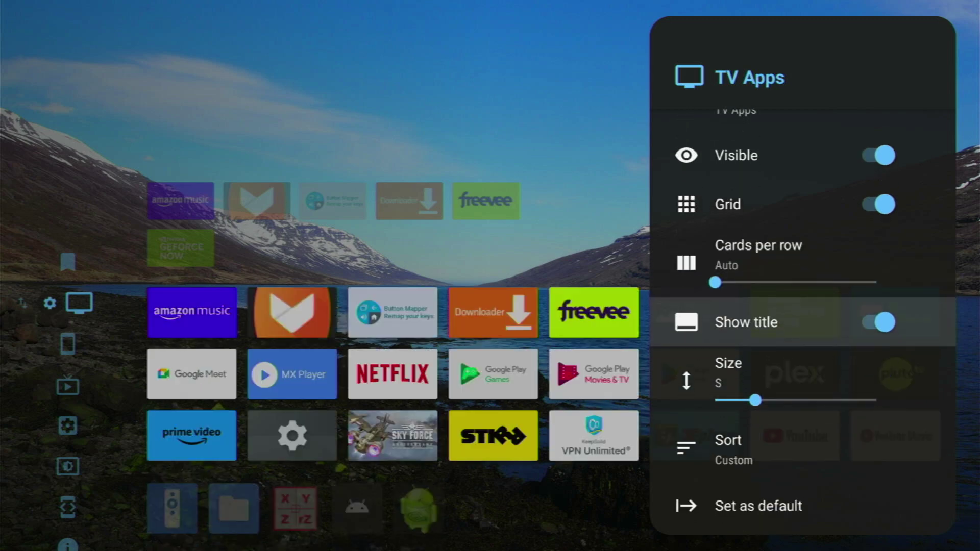
pyautogui.press('Return')
pyautogui.press('Return')
# Step: Increase the TV Apps card size to M, leaving the sort order unchanged
pyautogui.press('Down')
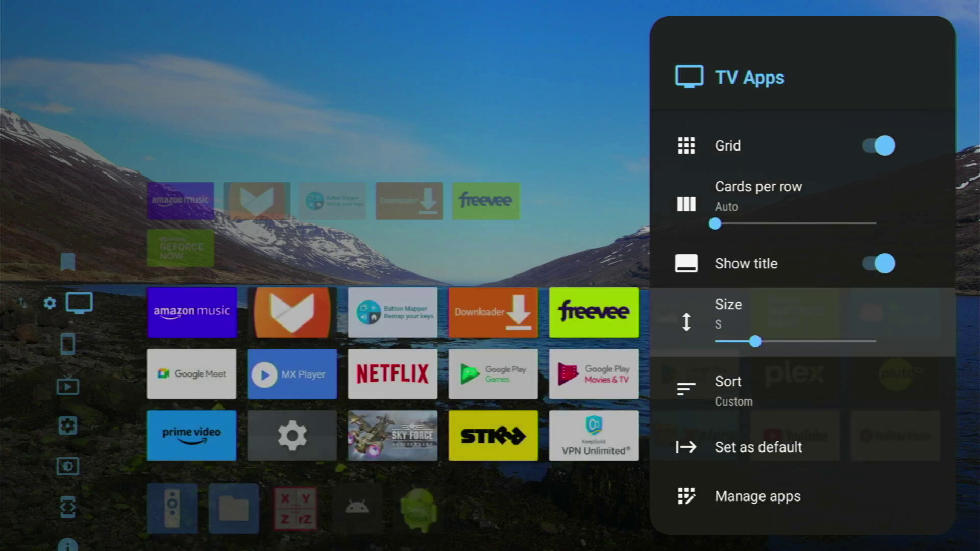
pyautogui.press('Right')
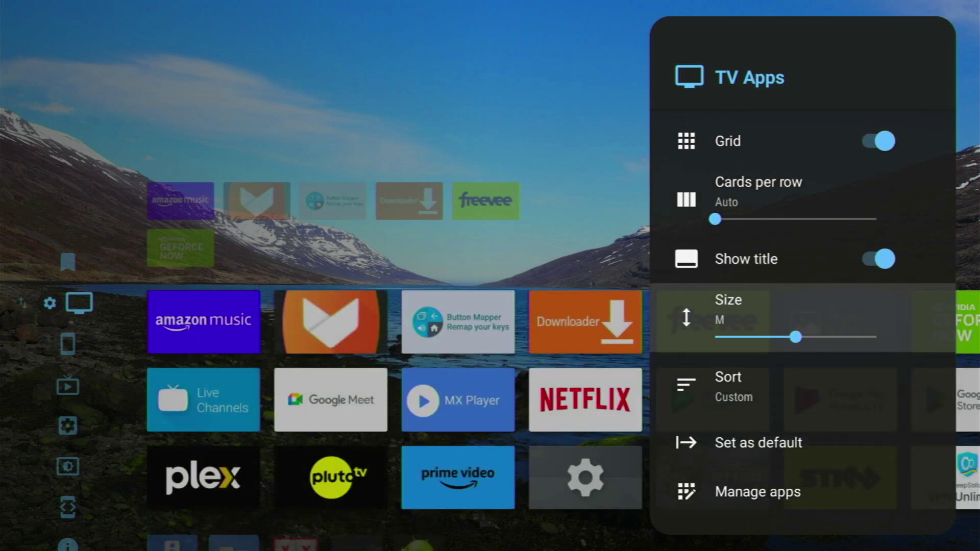
pyautogui.press('Down')
pyautogui.press('Return')
pyautogui.press('Down')
pyautogui.press('Down')
pyautogui.press('Down')
pyautogui.press('Escape')
pyautogui.press('Escape')
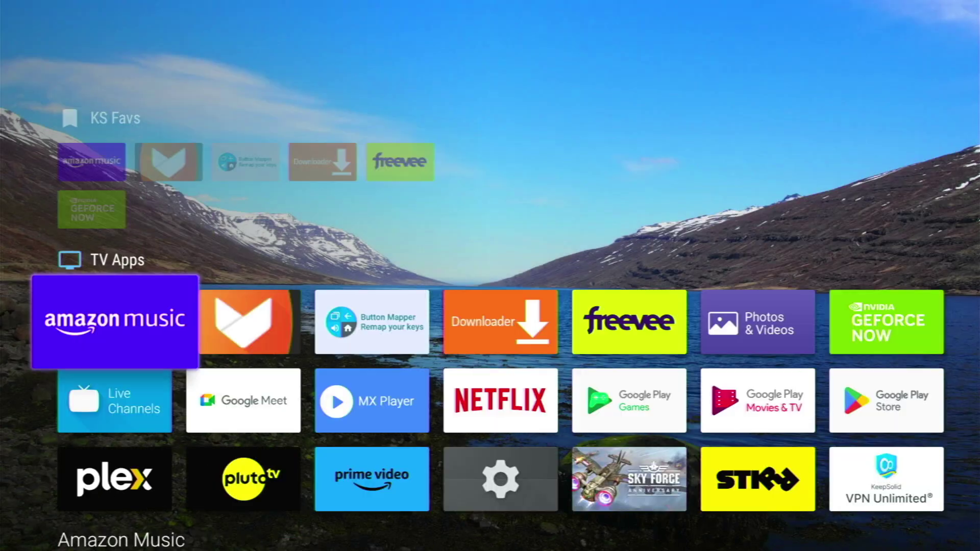
# Step: Open the KS Favs category settings and raise its card size from XS to S
pyautogui.press('Up')
pyautogui.press('Left')
pyautogui.press('Left')
pyautogui.press('Left')
pyautogui.press('Left')
pyautogui.press('Left')
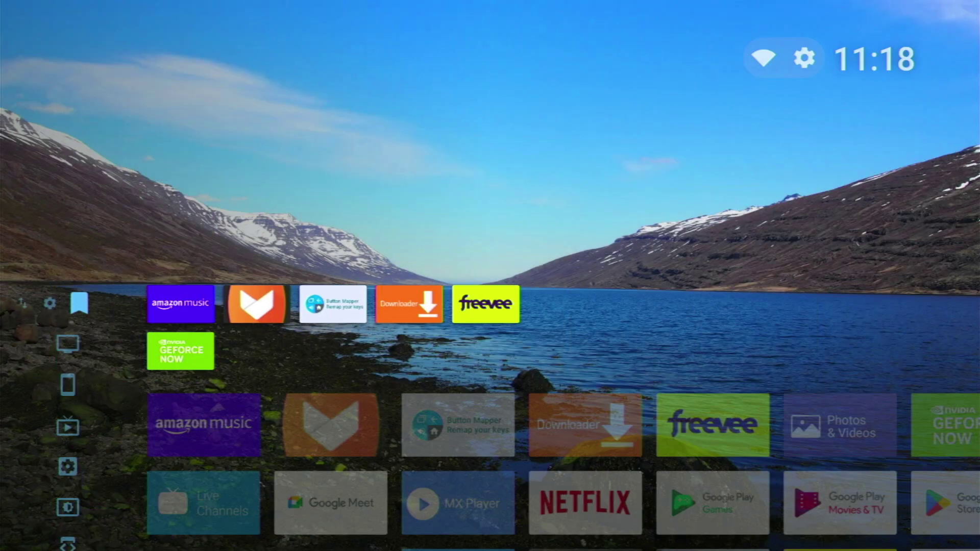
pyautogui.press('Left')
pyautogui.press('Return')
pyautogui.press('Down')
pyautogui.press('Down')
pyautogui.press('Down')
pyautogui.press('Down')
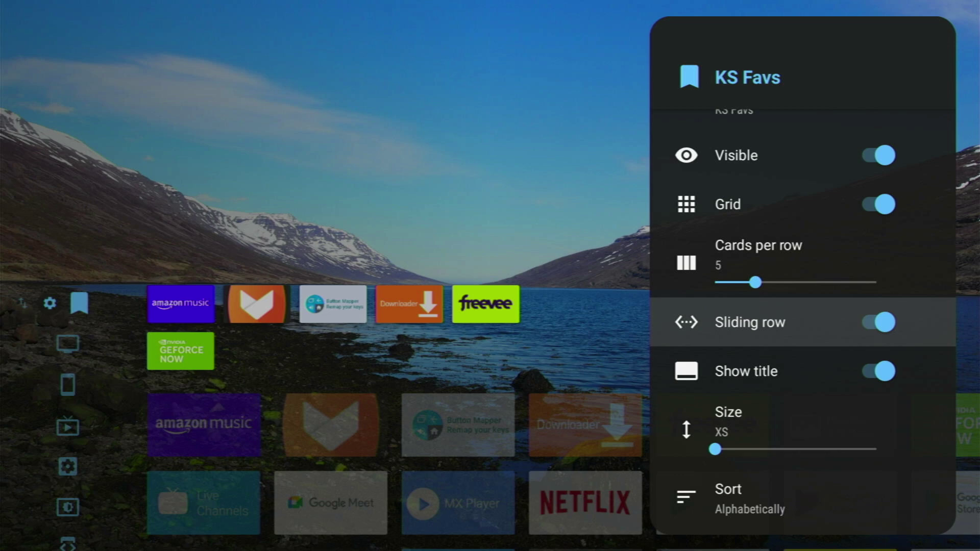
pyautogui.press('Down')
pyautogui.press('Down')
pyautogui.press('Right')
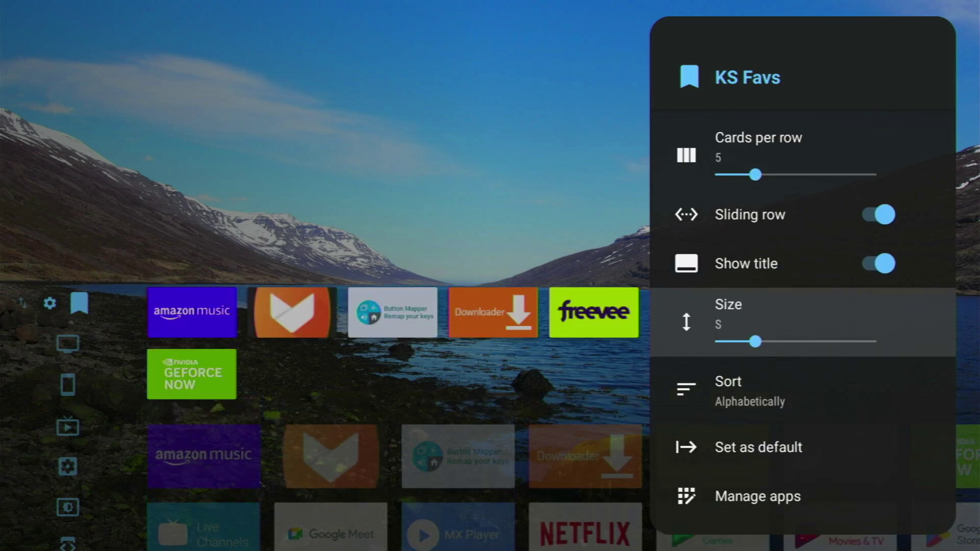
pyautogui.press('Escape')
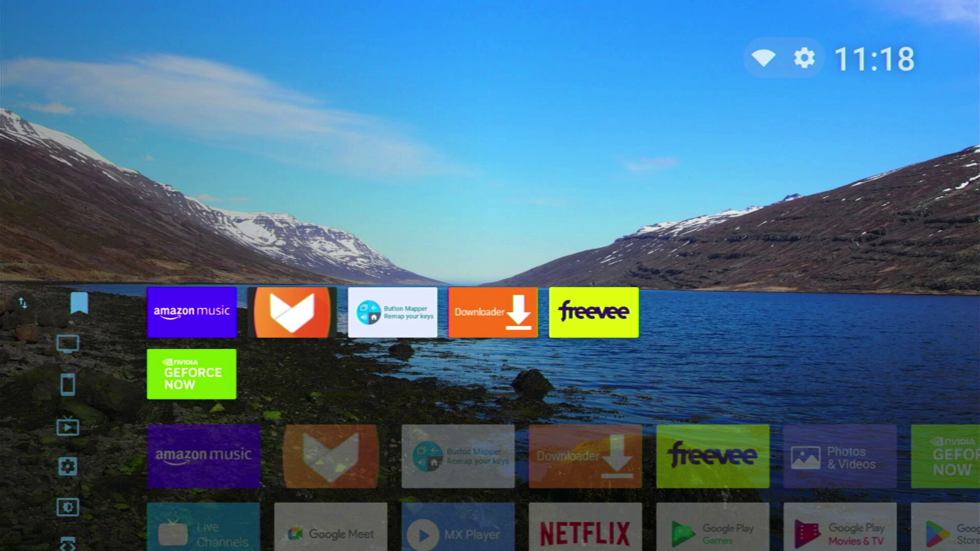
# Step: Browse the KS Favs row and TV Apps grid to review the new card sizes
pyautogui.press('Down')
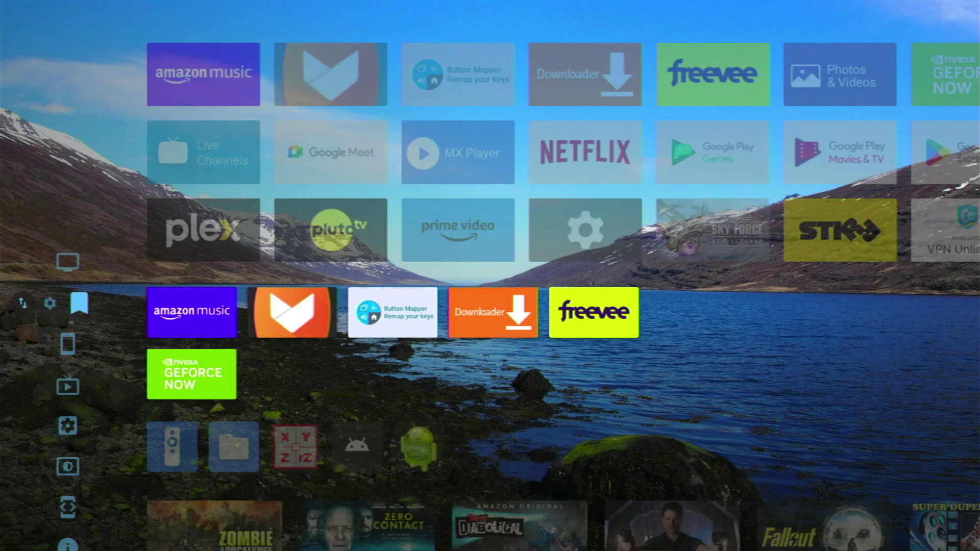
pyautogui.press('Up')
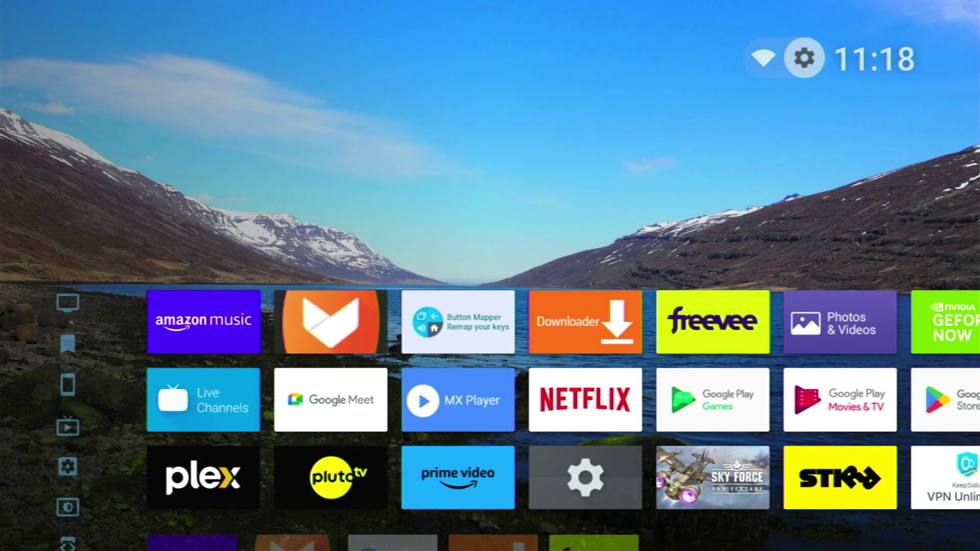
pyautogui.press('Down')
pyautogui.press('Right')
pyautogui.press('Right')
pyautogui.press('Down')
pyautogui.press('Down')
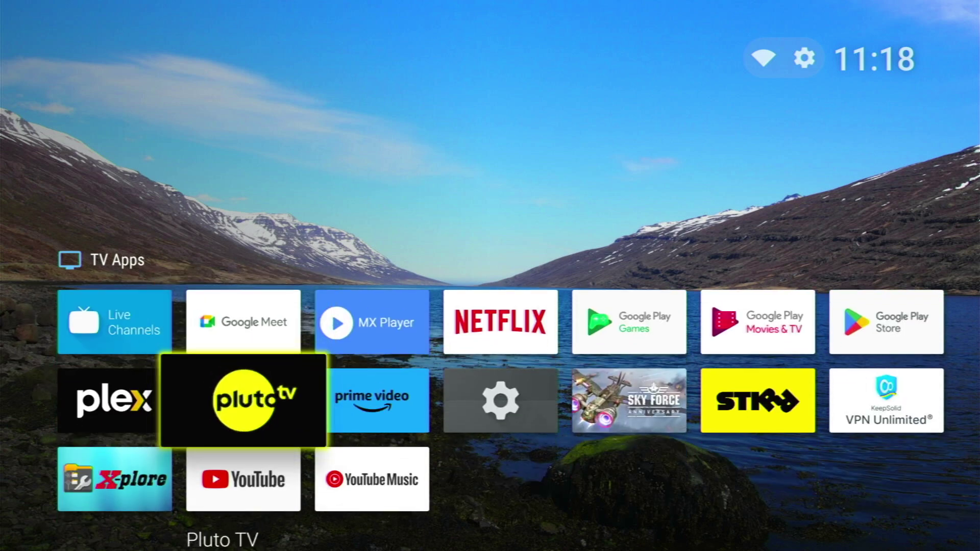
pyautogui.press('Down')
pyautogui.press('Down')
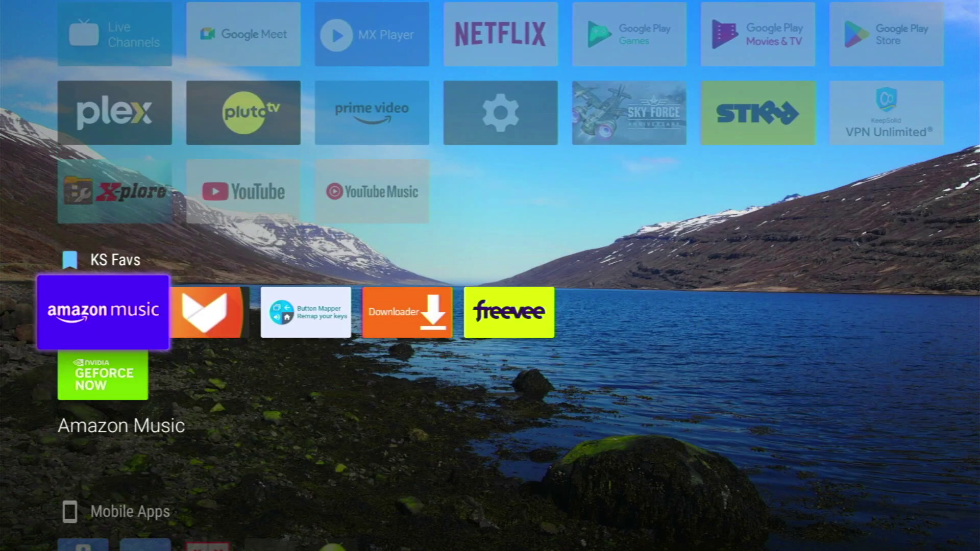
# Step: Turn off visibility for the Mobile Apps category so its row is hidden
pyautogui.press('Down')
pyautogui.press('Down')
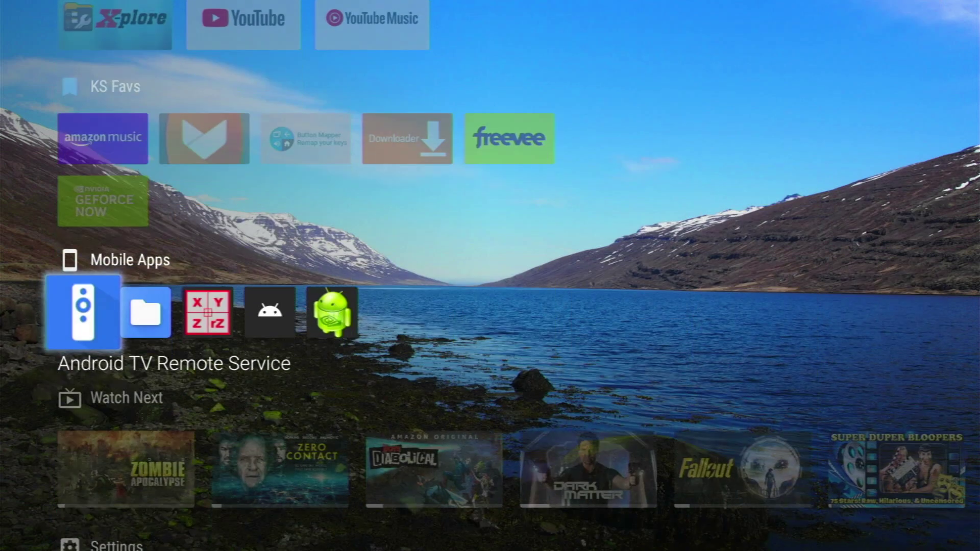
pyautogui.press('Left')
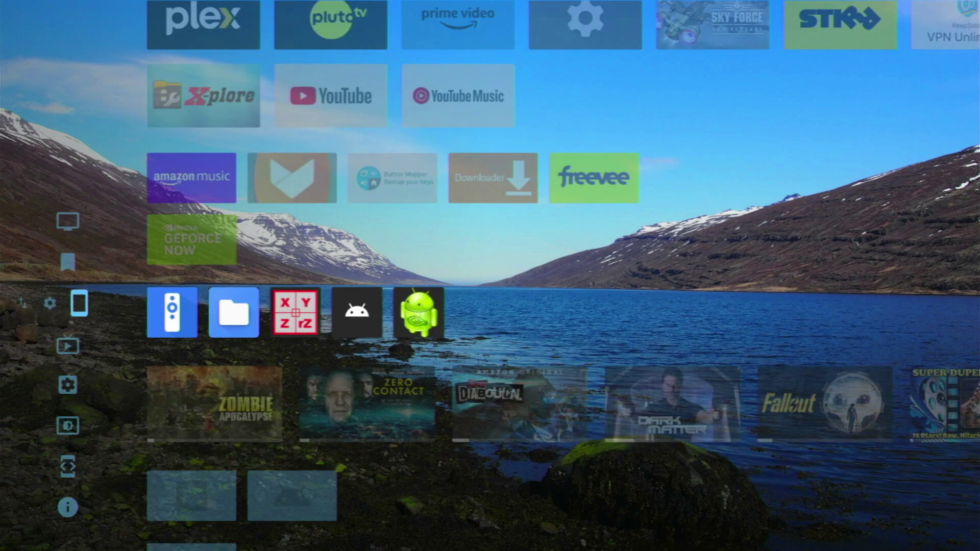
pyautogui.press('Return')
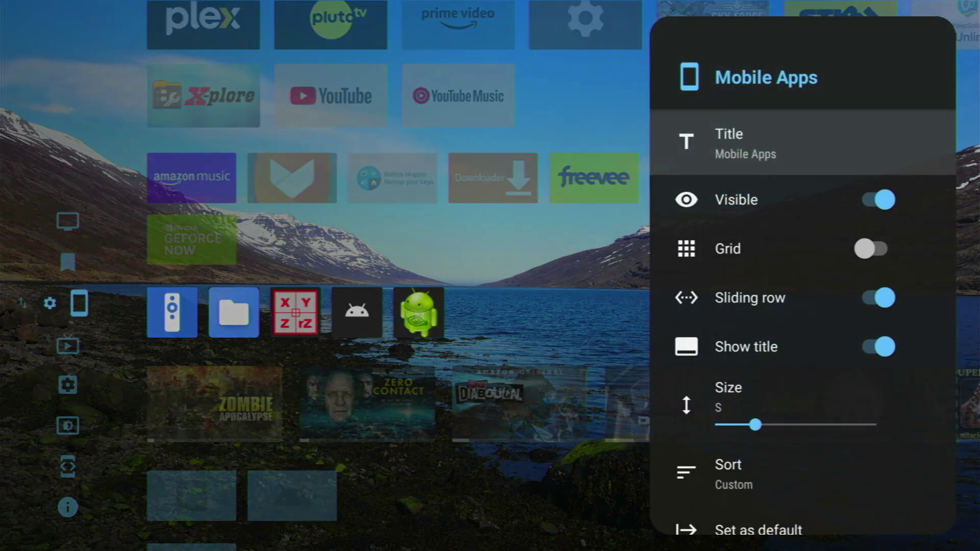
pyautogui.press('Down')
pyautogui.press('Return')
pyautogui.press('Escape')
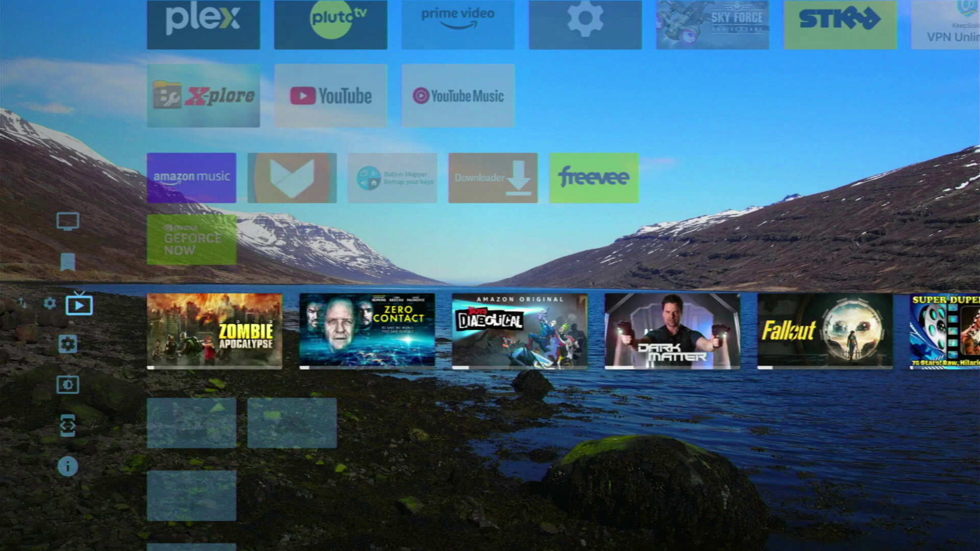
# Step: Move focus from the Watch Next row up to the launcher settings gear
pyautogui.press('Right')
pyautogui.press('Right')
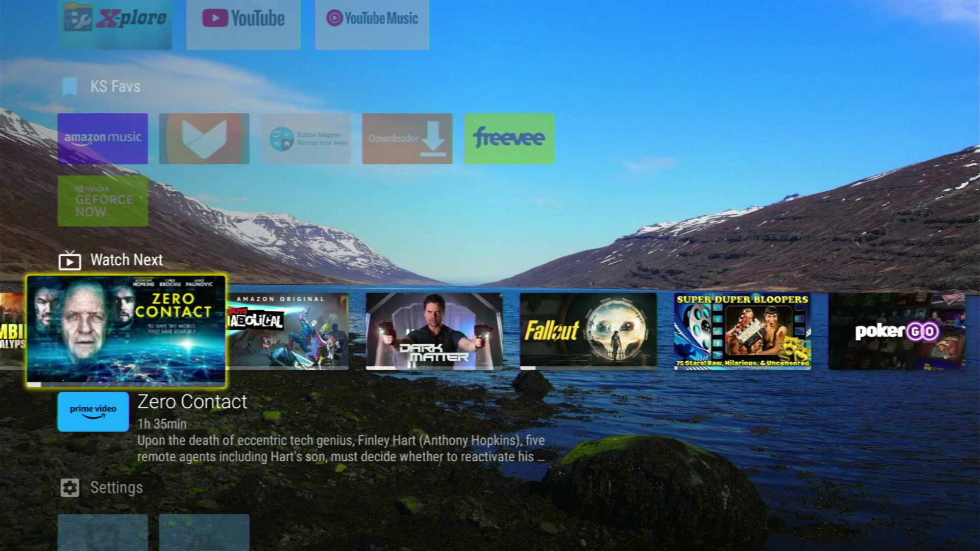
pyautogui.press('Up')
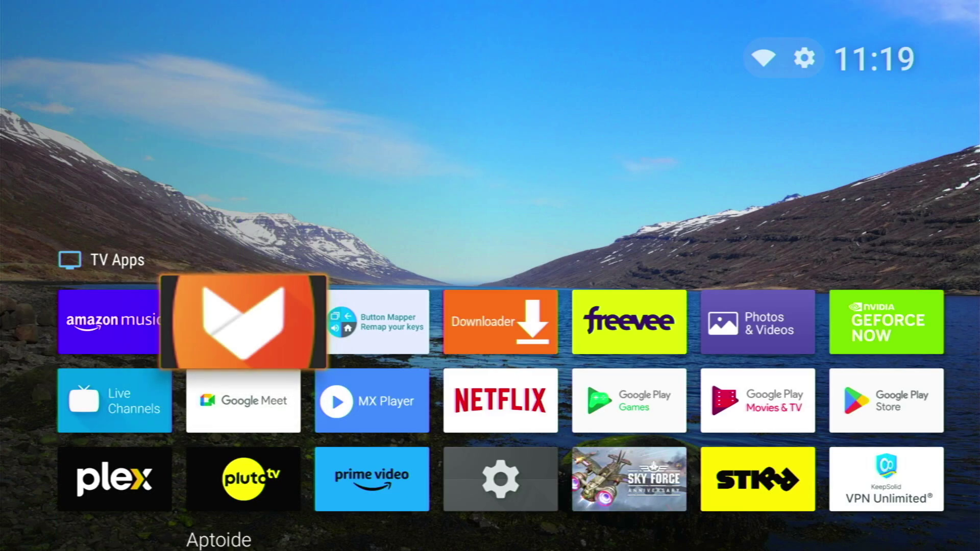
pyautogui.press('Up')
# Step: Go to Projectivy Launcher settings > Appearance > Wallpaper
pyautogui.press('Return')
pyautogui.press('Down')
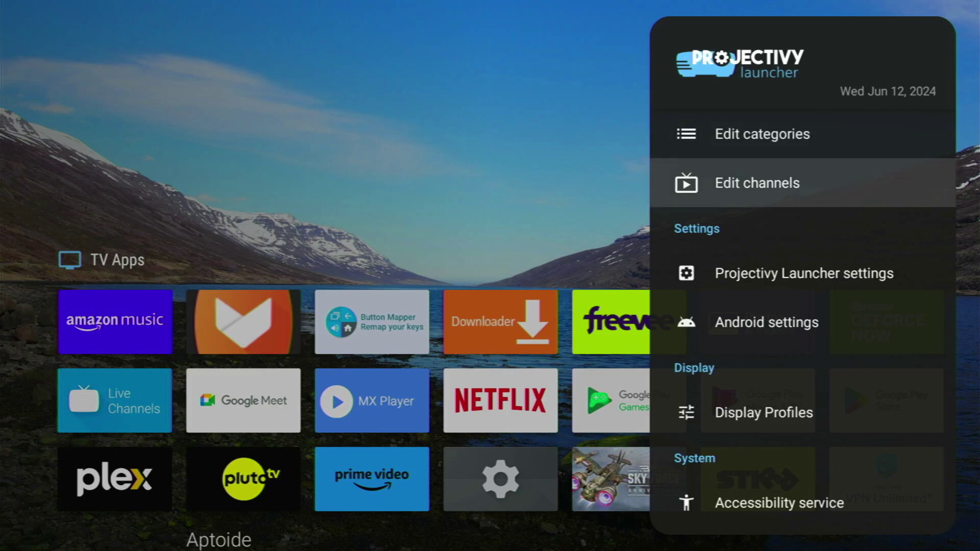
pyautogui.press('Down')
pyautogui.press('Return')
pyautogui.press('Down')
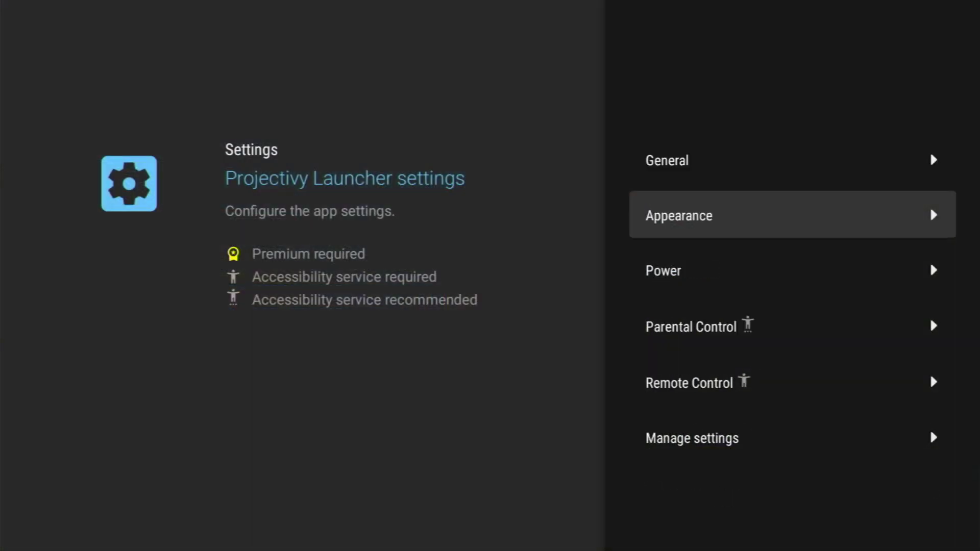
pyautogui.press('Return')
pyautogui.press('Down')
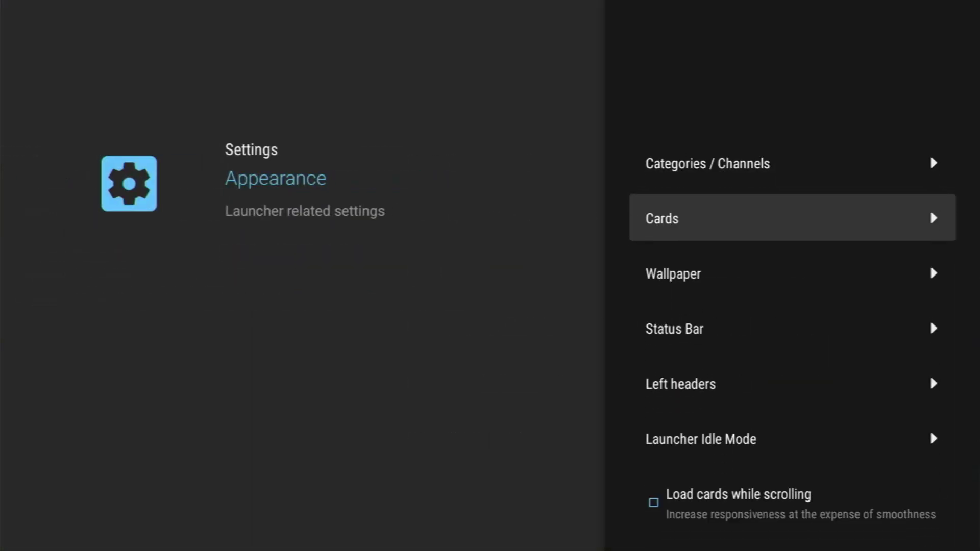
pyautogui.press('Down')
pyautogui.press('Return')
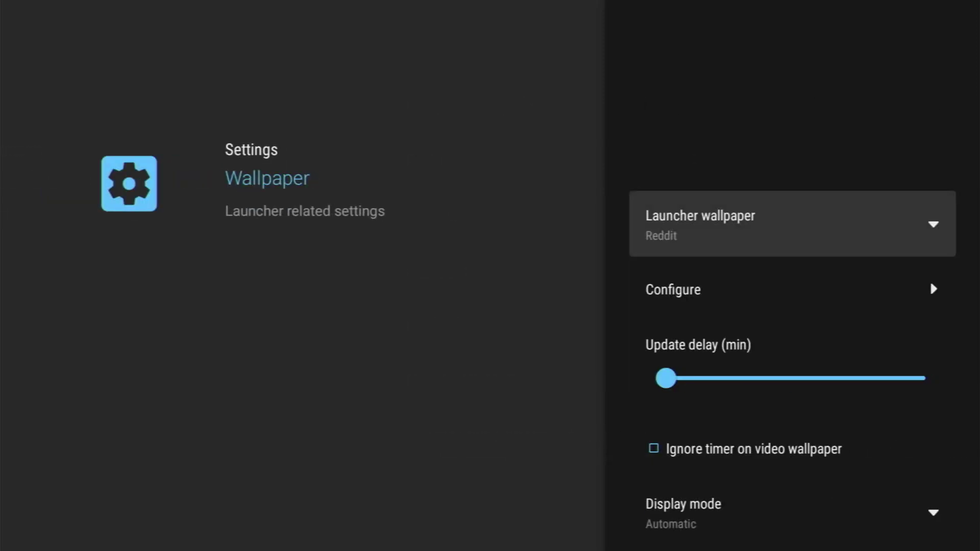
# Step: Keep Reddit as the launcher wallpaper source
pyautogui.press('Return')
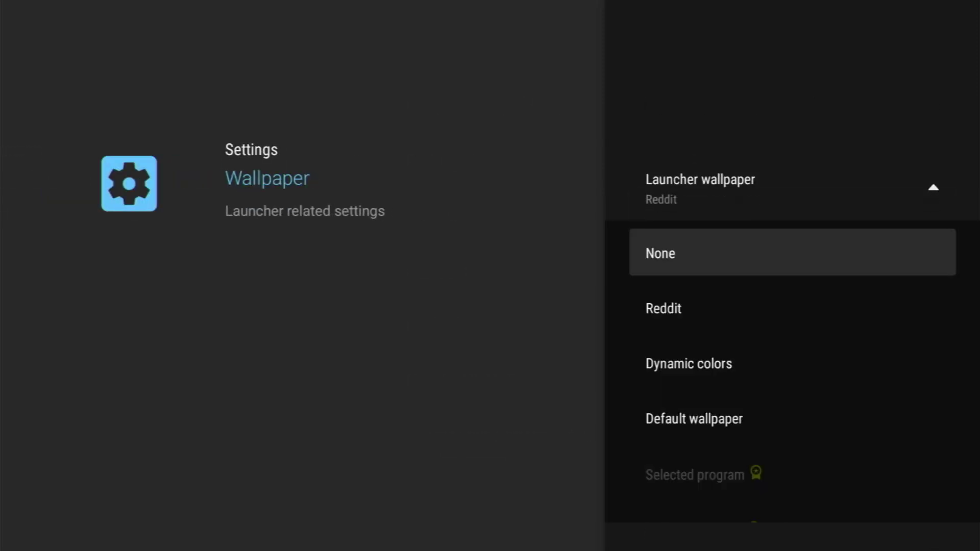
pyautogui.press('Down')
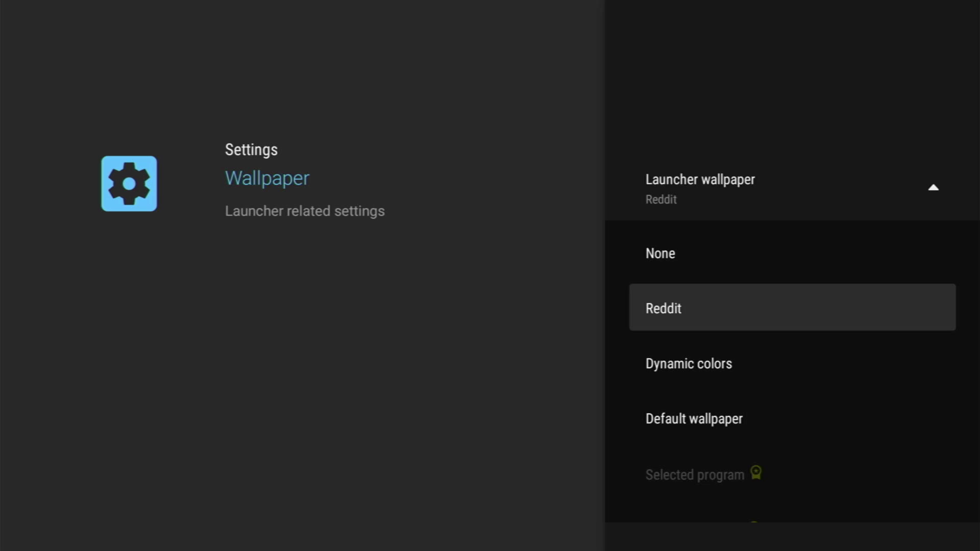
pyautogui.press('Down')
pyautogui.press('Down')
pyautogui.press('Up')
pyautogui.press('Up')
pyautogui.press('Return')
pyautogui.press('Down')
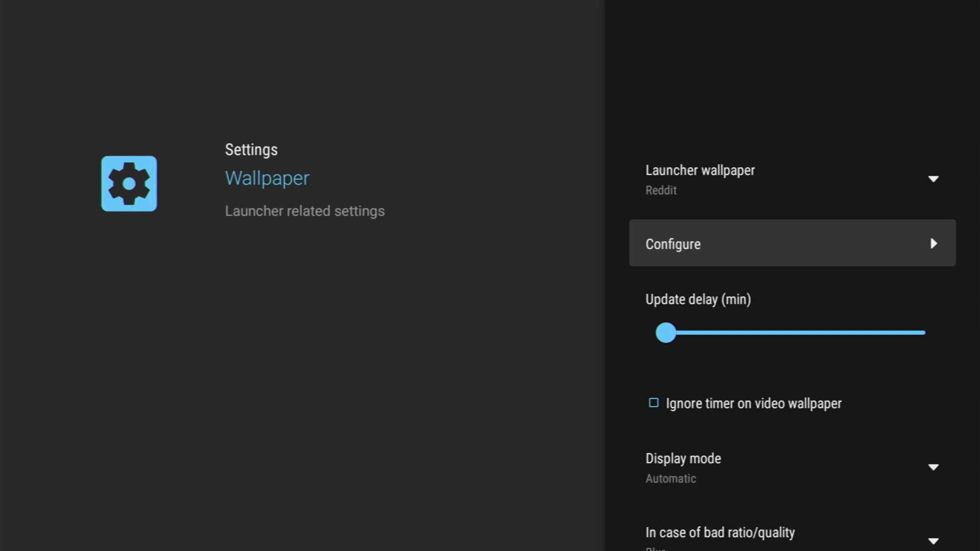
# Step: In the Reddit wallpaper configuration, pick Astrophotography as the subreddit instead of Earth
pyautogui.press('Return')
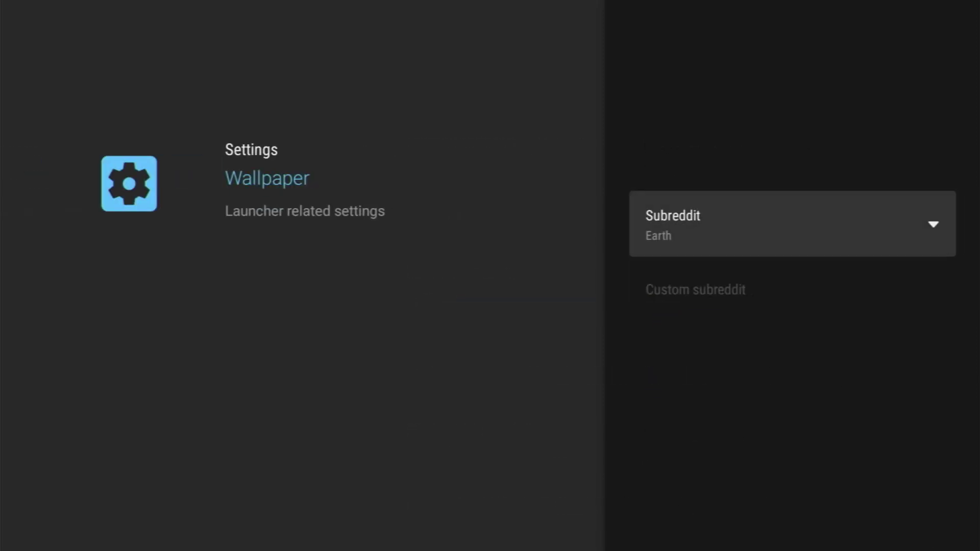
pyautogui.press('Return')
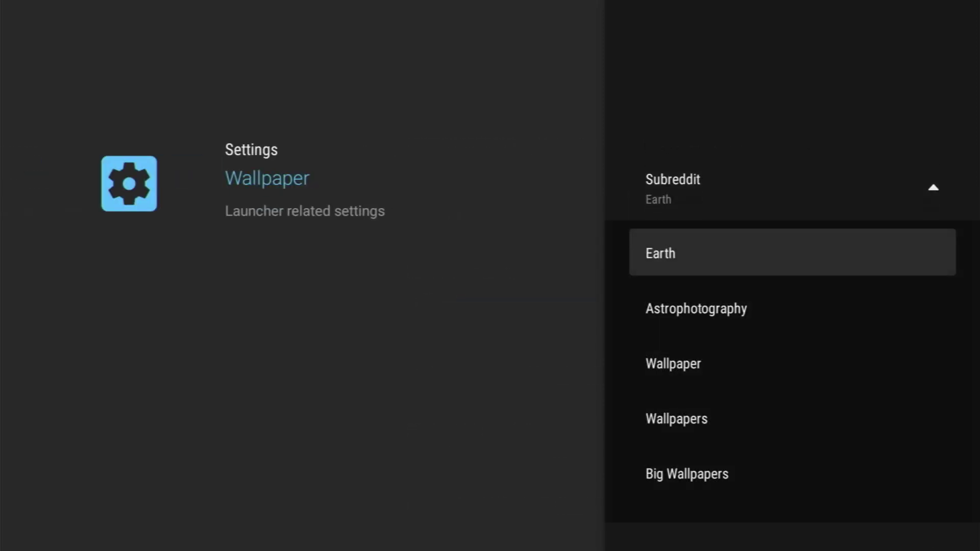
pyautogui.press('Down')
pyautogui.press('Down')
pyautogui.press('Down')
pyautogui.press('Down')
pyautogui.press('Down')
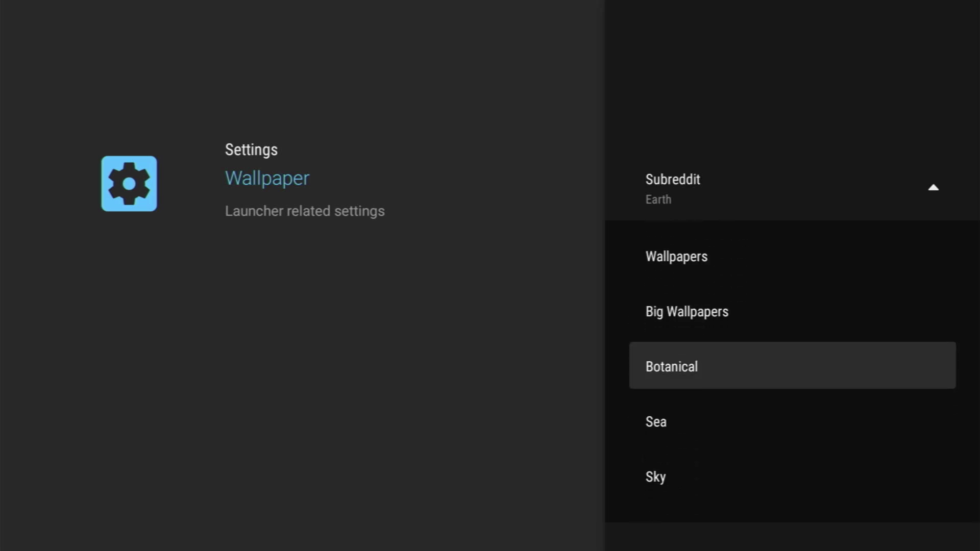
pyautogui.press('Up')
pyautogui.press('Up')
pyautogui.press('Up')
pyautogui.press('Up')
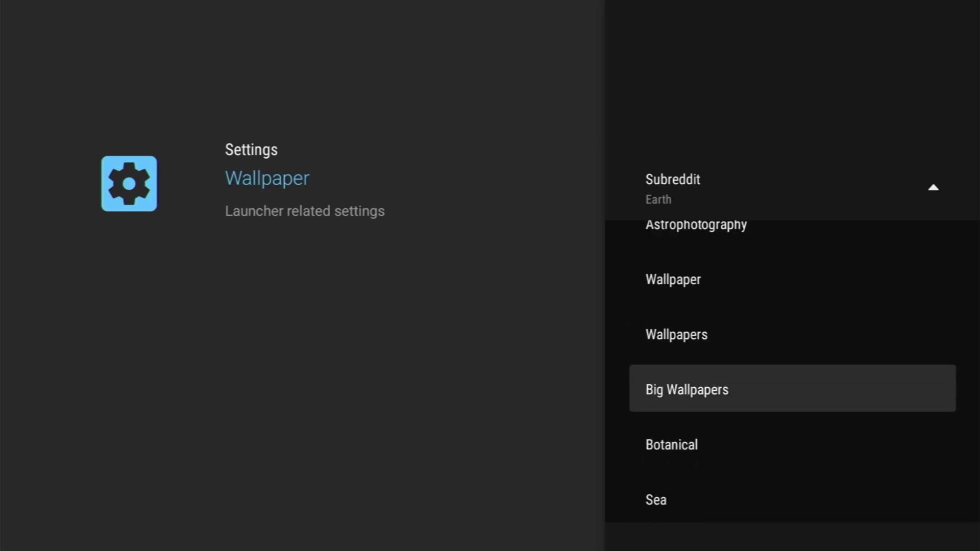
pyautogui.press('Return')
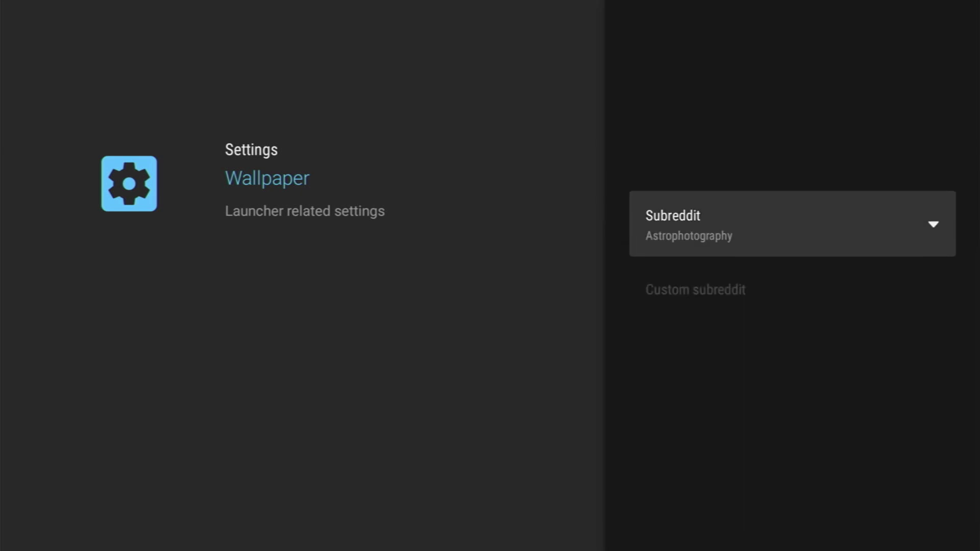
# Step: Return to Wallpaper settings and open the wallpaper Display mode choices
pyautogui.press('Escape')
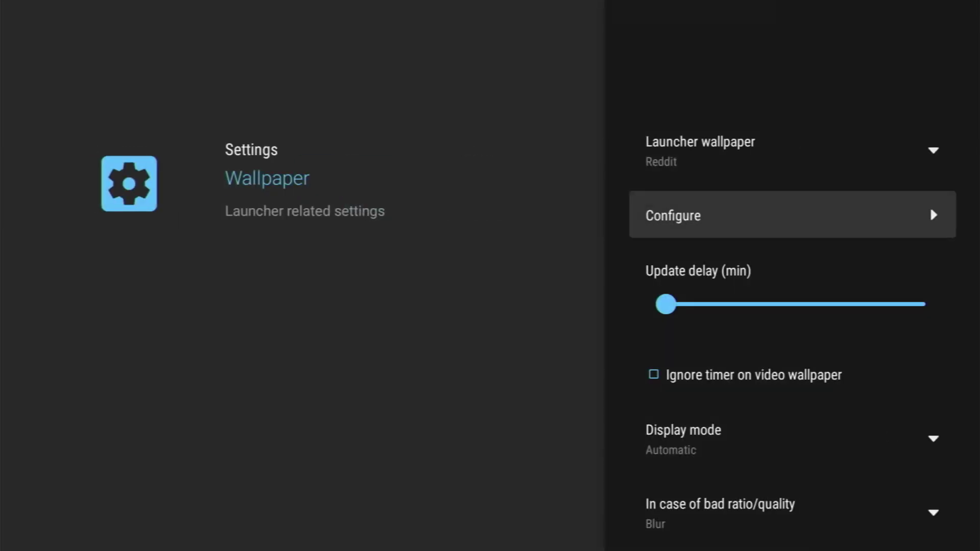
pyautogui.press('Down')
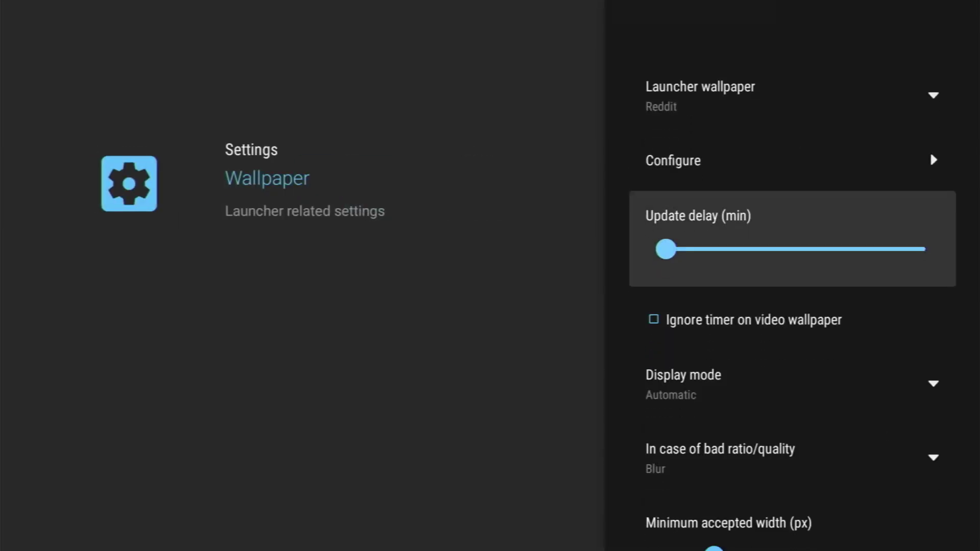
pyautogui.press('Down')
pyautogui.press('Down')
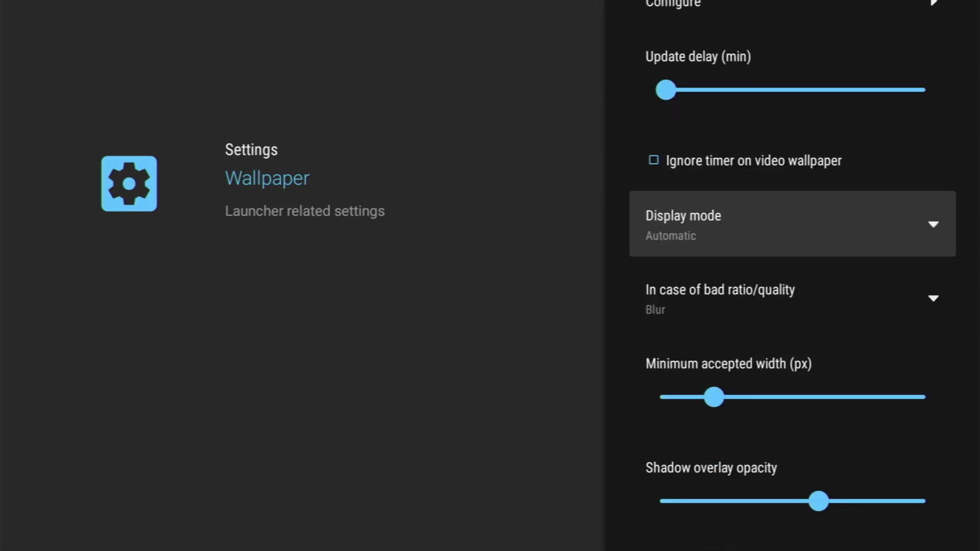
pyautogui.press('Return')
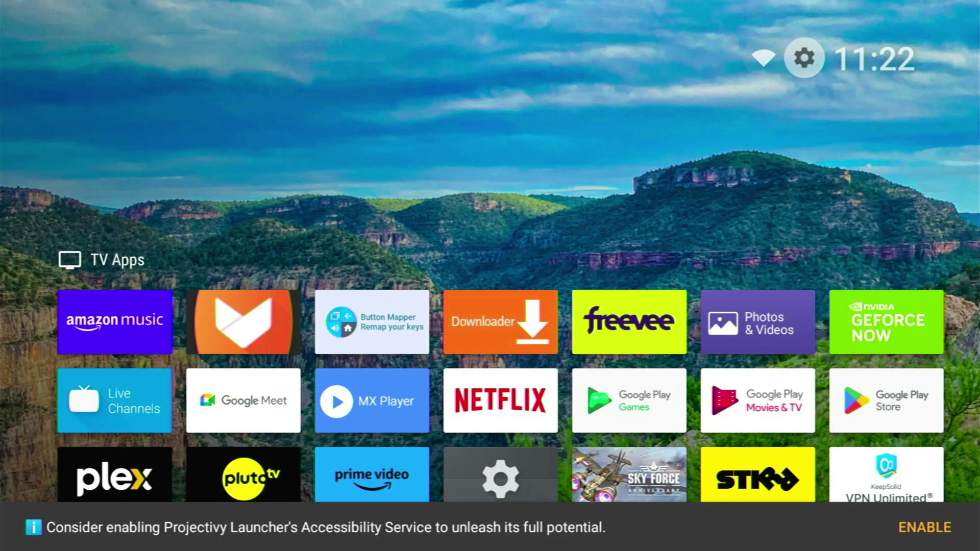
# Step: Open Change default launcher under Projectivy Launcher's General settings
pyautogui.press('Return')
pyautogui.press('Down')
pyautogui.press('Down')
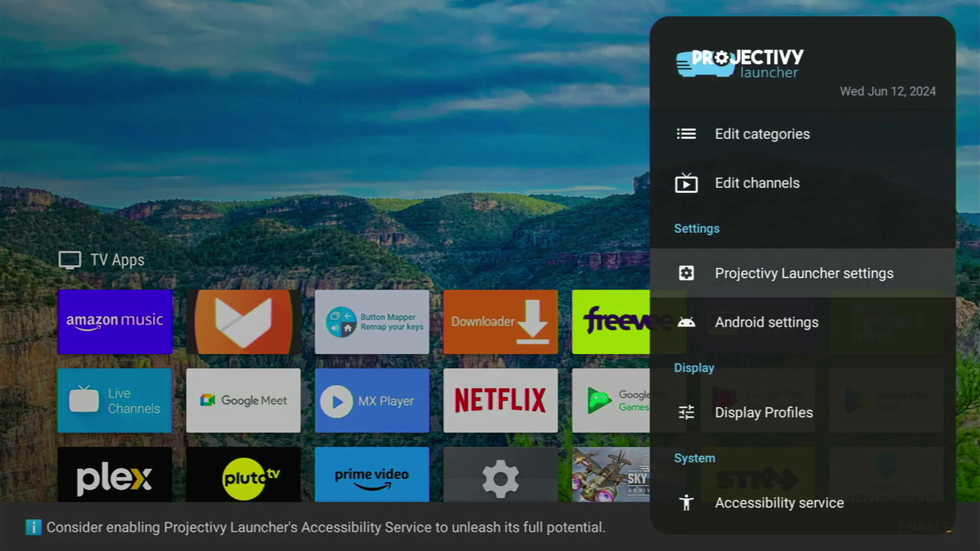
pyautogui.press('Return')
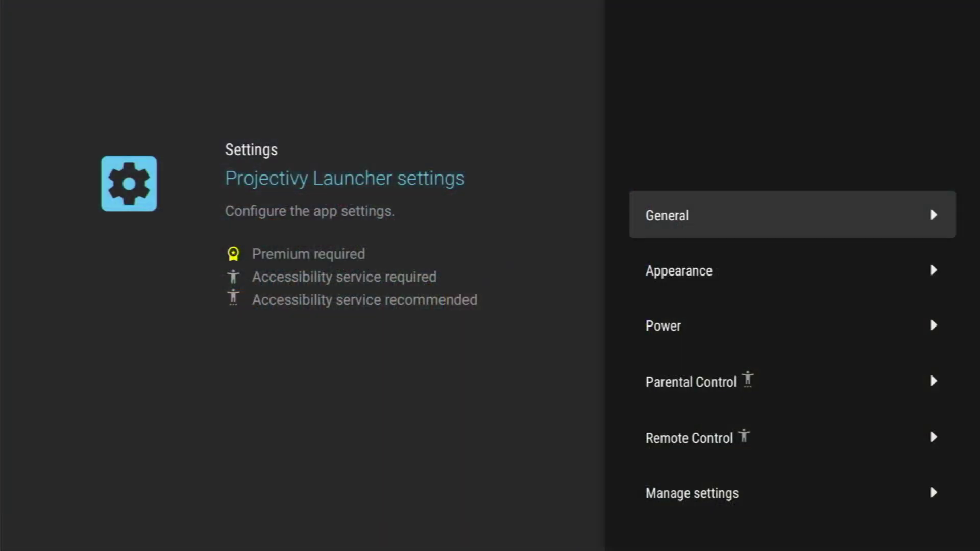
pyautogui.press('Return')
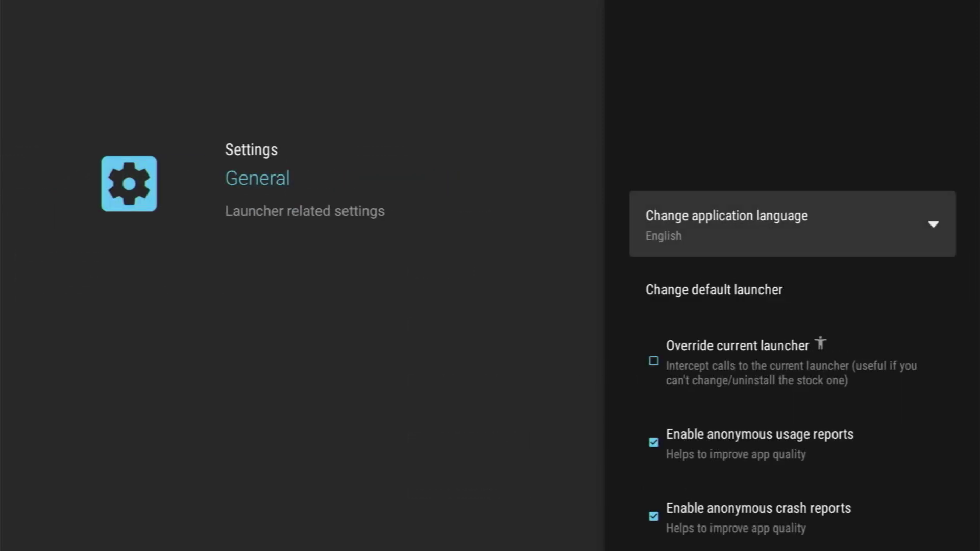
pyautogui.press('Down')
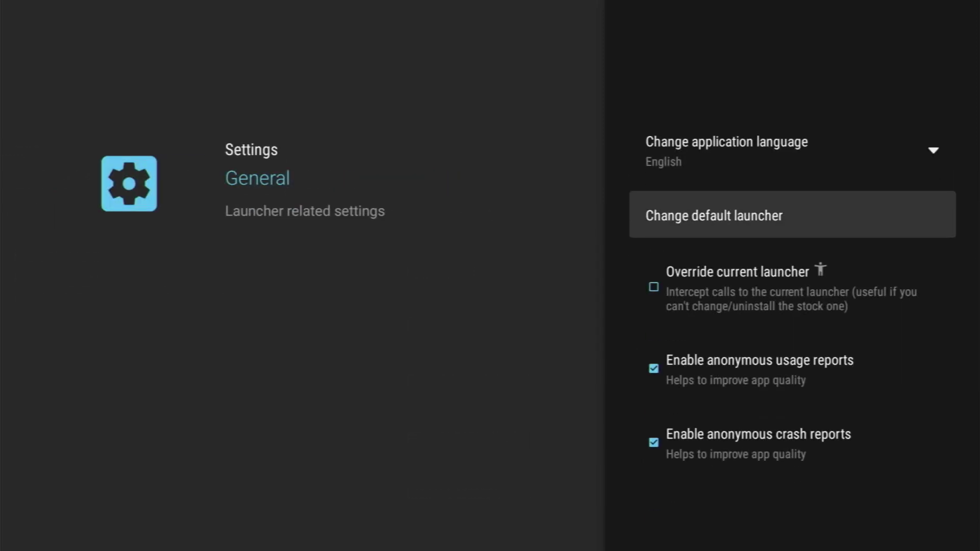
pyautogui.press('Return')
# Step: Pick Projectivy Launcher instead of Android TV Home as the home app
pyautogui.press('Down')
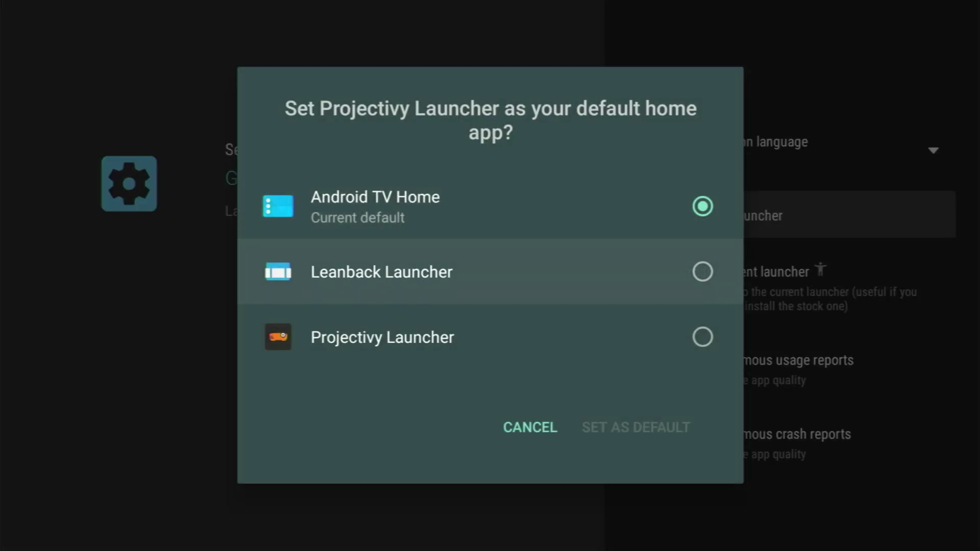
pyautogui.press('Down')
pyautogui.press('Return')
pyautogui.press('Down')
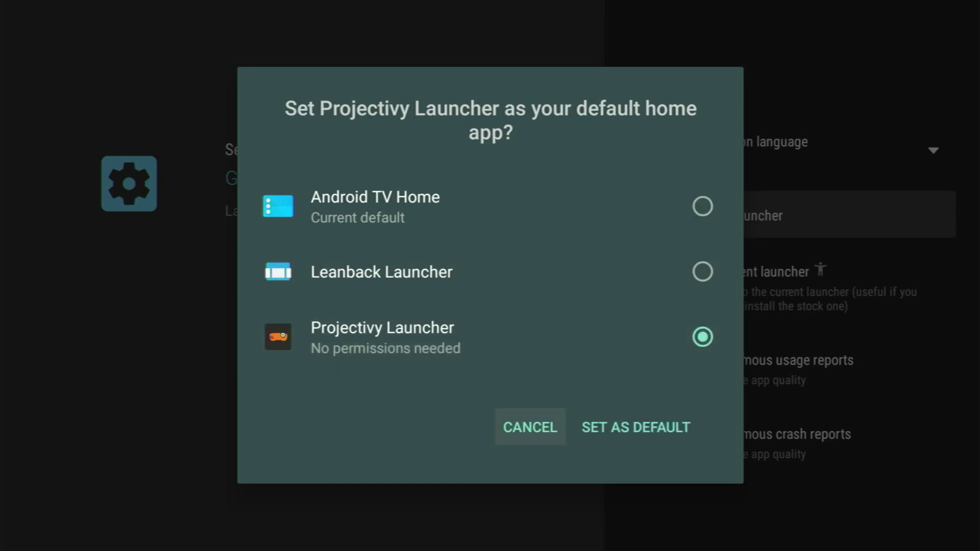
pyautogui.press('Right')
# Step: Confirm Projectivy Launcher as the default home app and relaunch it from the apps list
pyautogui.press('Return')
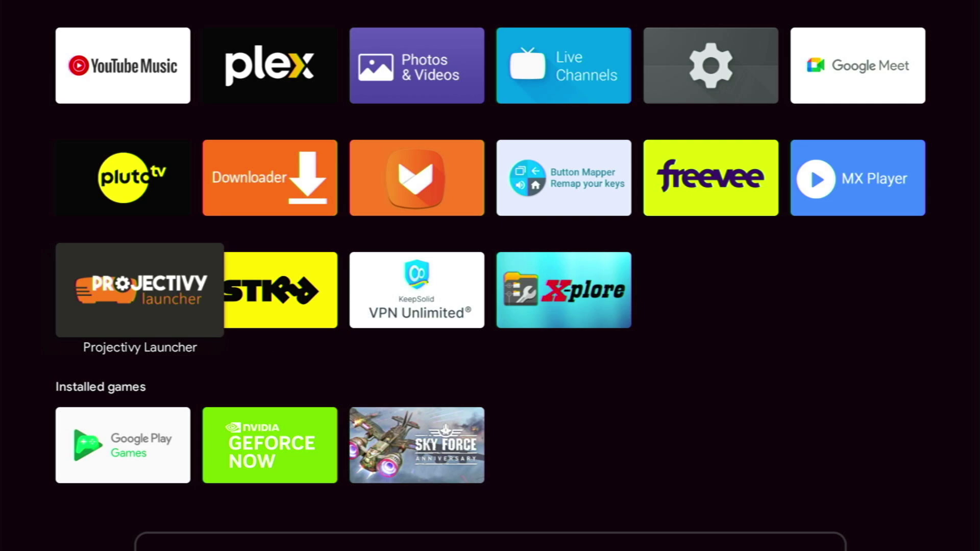
pyautogui.press('Return')
pyautogui.press('Up')
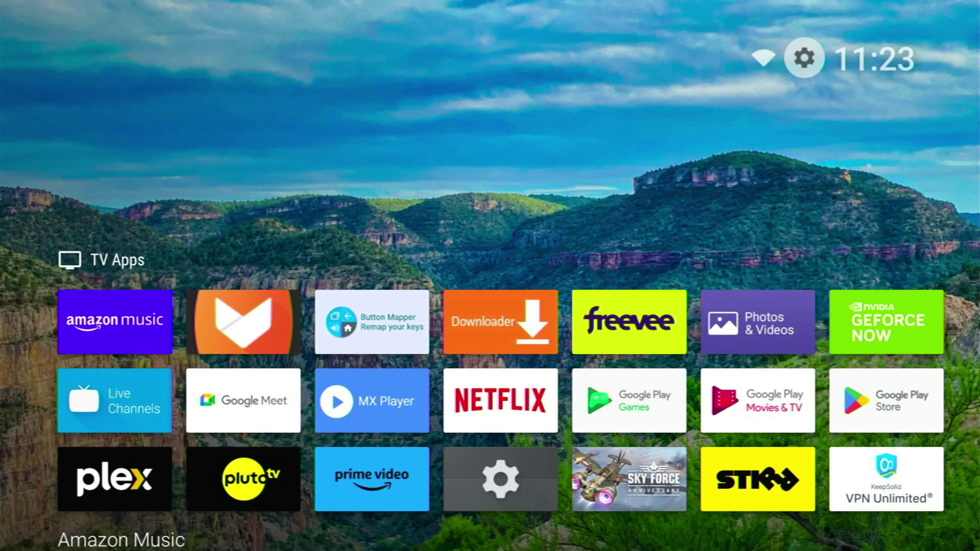
# Step: Switch on Override current launcher in Projectivy Launcher's General settings
pyautogui.press('Return')
pyautogui.press('Down')
pyautogui.press('Down')
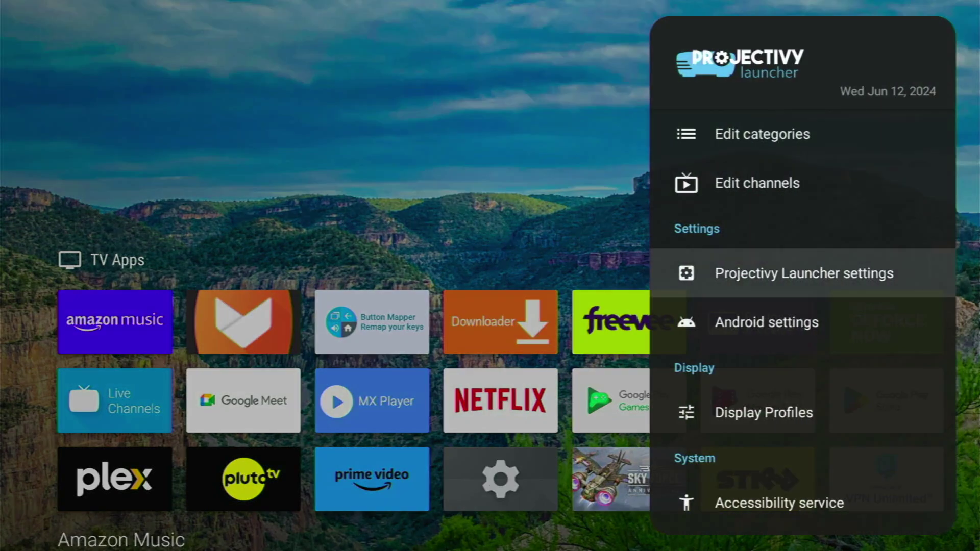
pyautogui.press('Return')
pyautogui.press('Return')
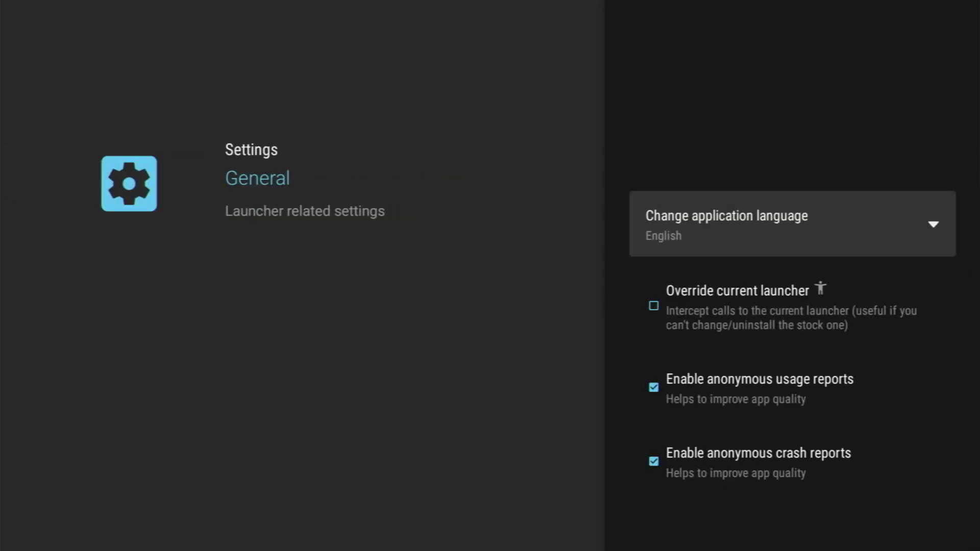
pyautogui.press('Down')
pyautogui.press('Return')
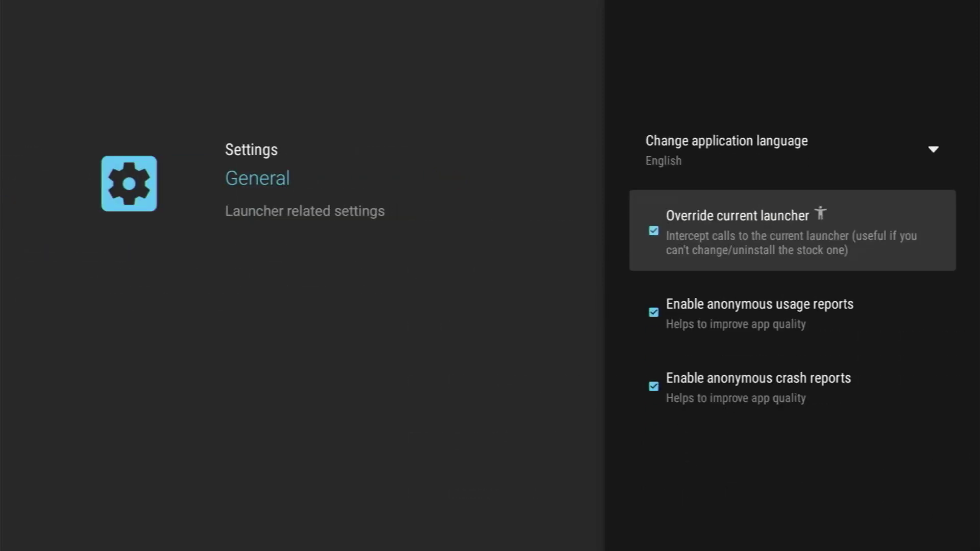
pyautogui.press('Escape')
pyautogui.press('Escape')
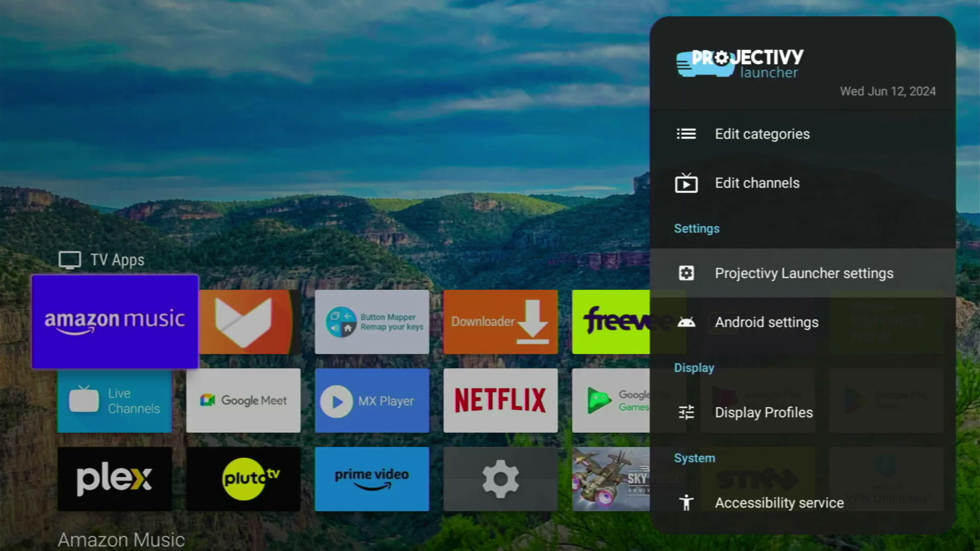
# Step: Go to Android settings > Device Preferences > Accessibility
pyautogui.press('Down')
pyautogui.press('Return')
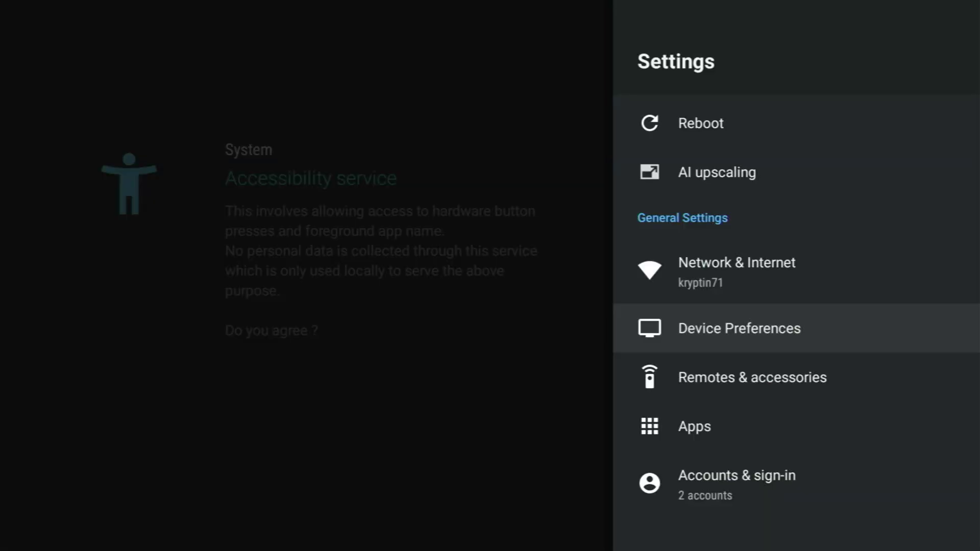
pyautogui.press('Return')
pyautogui.press('Down')
pyautogui.press('Down')
pyautogui.press('Down')
pyautogui.press('Down')
pyautogui.press('Down')
pyautogui.press('Down')
pyautogui.press('Down')
pyautogui.press('Down')
pyautogui.press('Down')
pyautogui.press('Down')
pyautogui.press('Down')
pyautogui.press('Down')
pyautogui.press('Down')
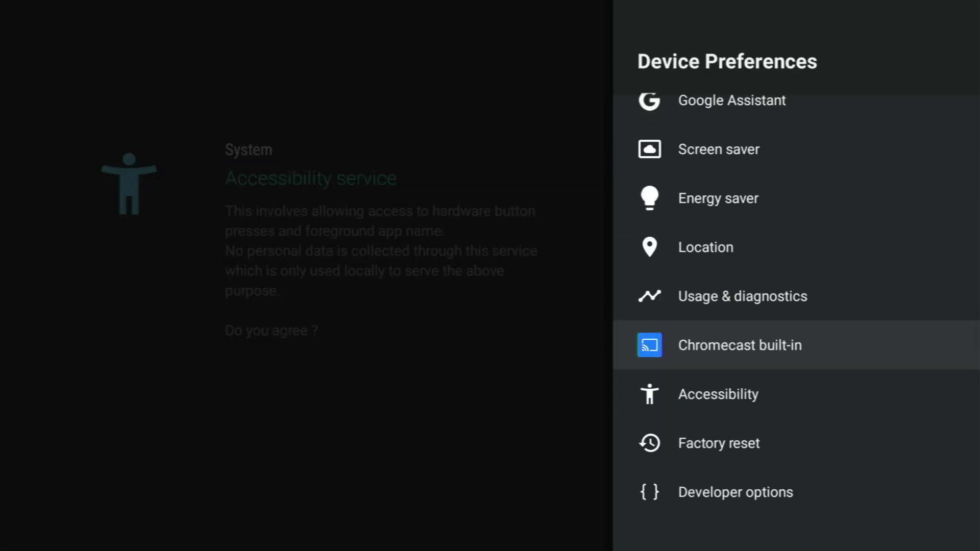
pyautogui.press('Down')
pyautogui.press('Return')
# Step: Set the accessibility shortcut service to Projectivy Launcher
pyautogui.press('Down')
pyautogui.press('Down')
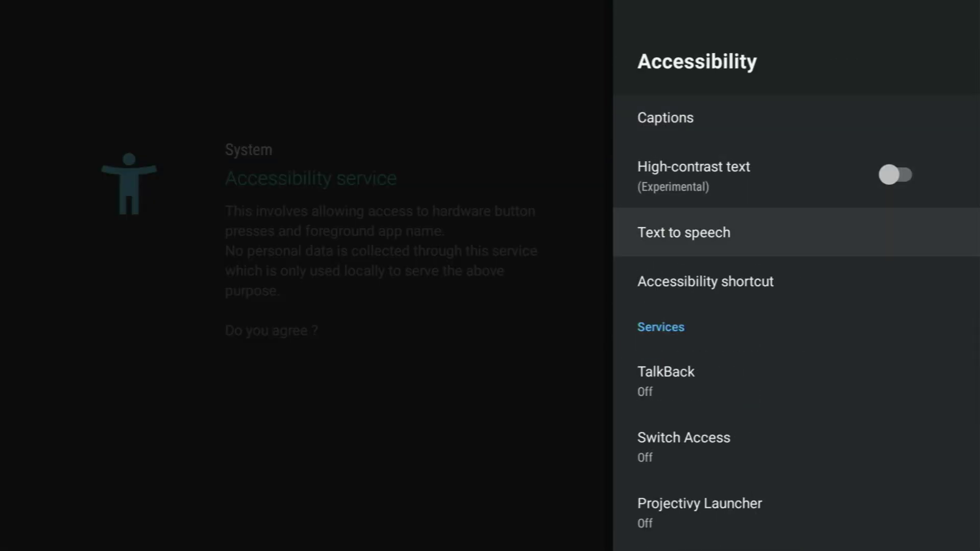
pyautogui.press('Down')
pyautogui.press('Return')
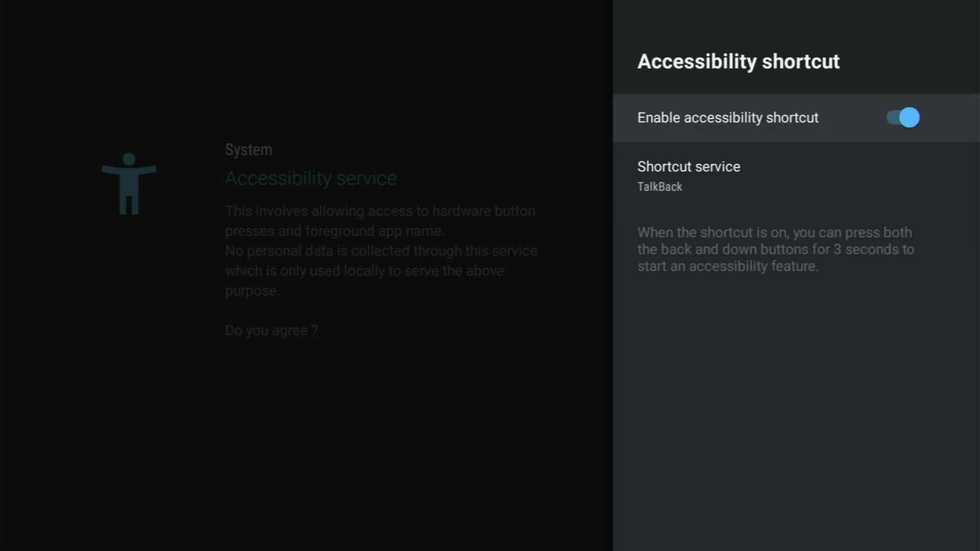
pyautogui.press('Down')
pyautogui.press('Return')
pyautogui.press('Down')
pyautogui.press('Down')
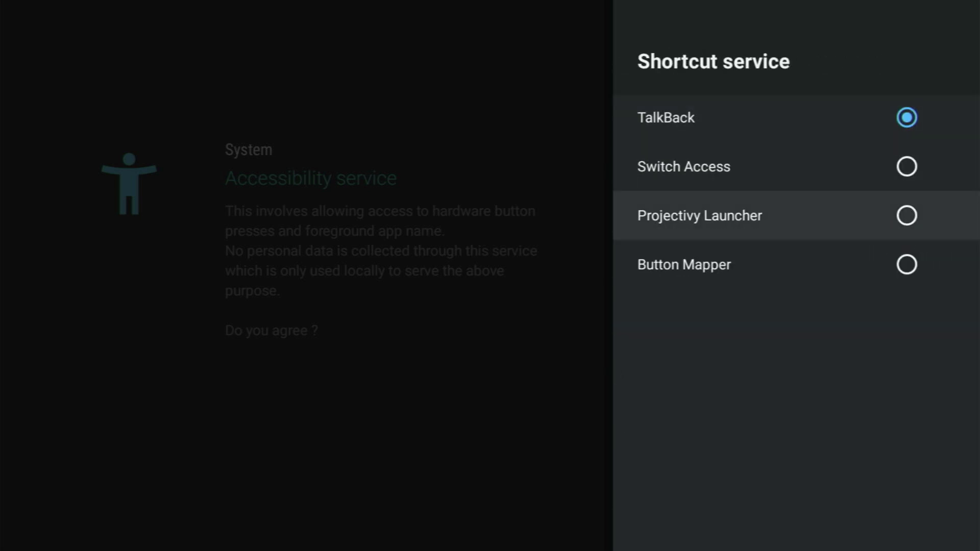
pyautogui.press('Return')
pyautogui.press('Return')
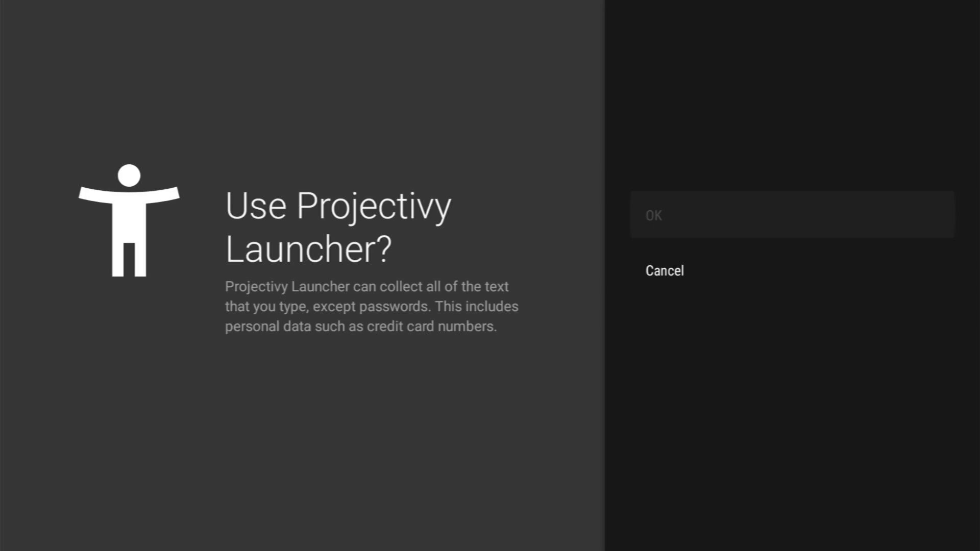
pyautogui.press('Escape')
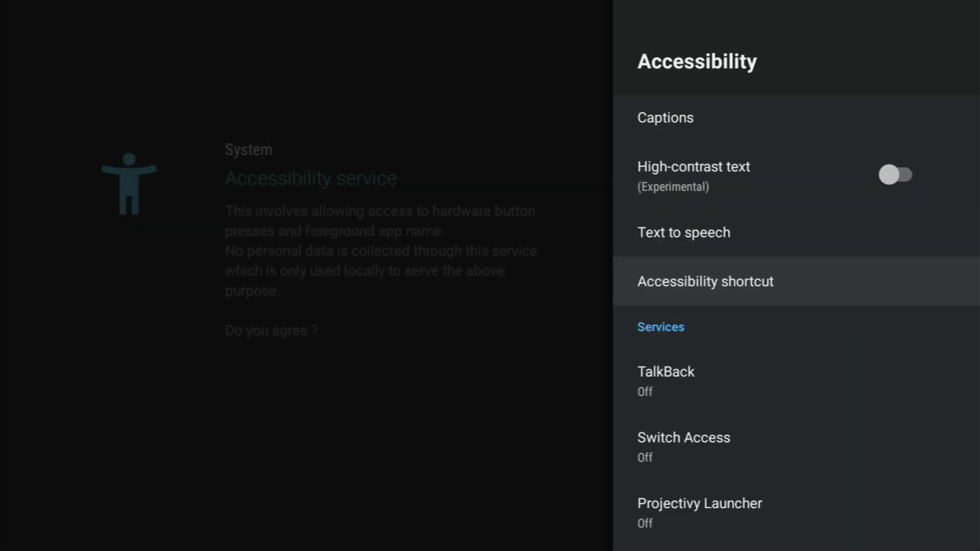
# Step: Open the Projectivy Launcher entry under accessibility Services
pyautogui.press('Down')
pyautogui.press('Down')
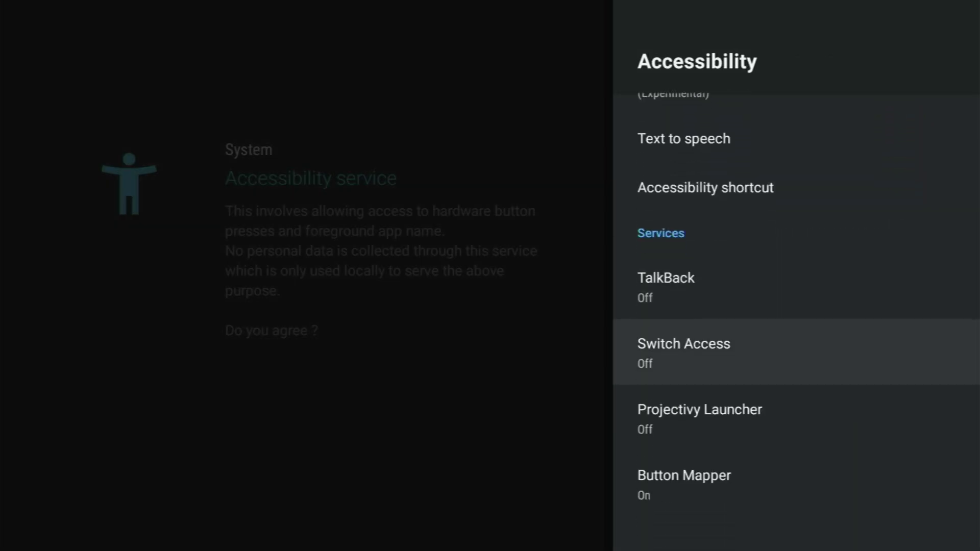
pyautogui.press('Down')
pyautogui.press('Return')
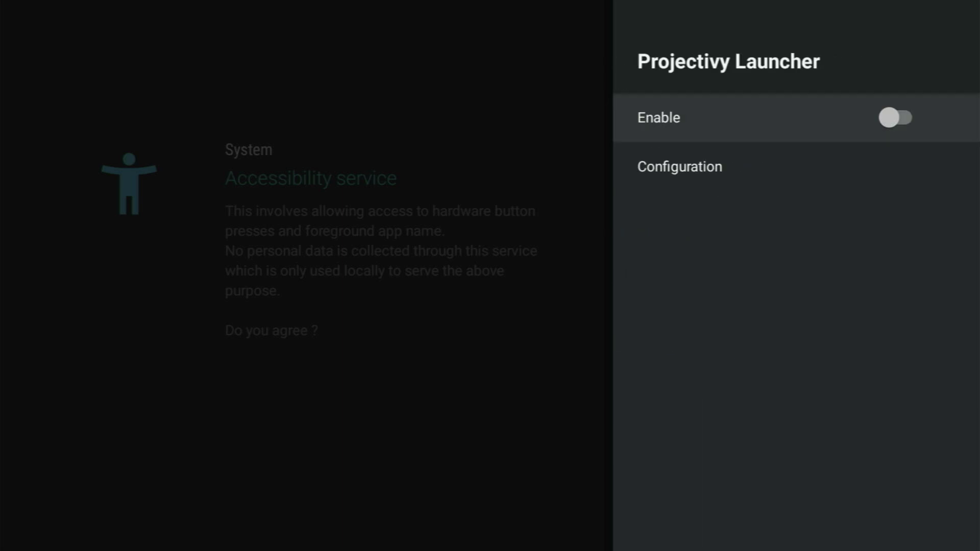
# Step: Enable Projectivy Launcher's accessibility service and confirm with OK
pyautogui.press('Return')
pyautogui.press('Return')
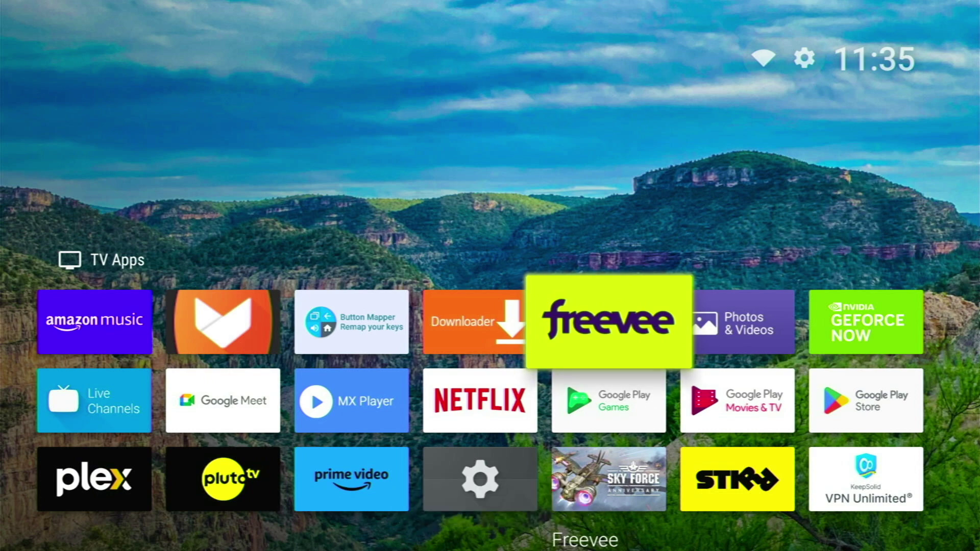
pyautogui.press('Up')
pyautogui.press('Down')
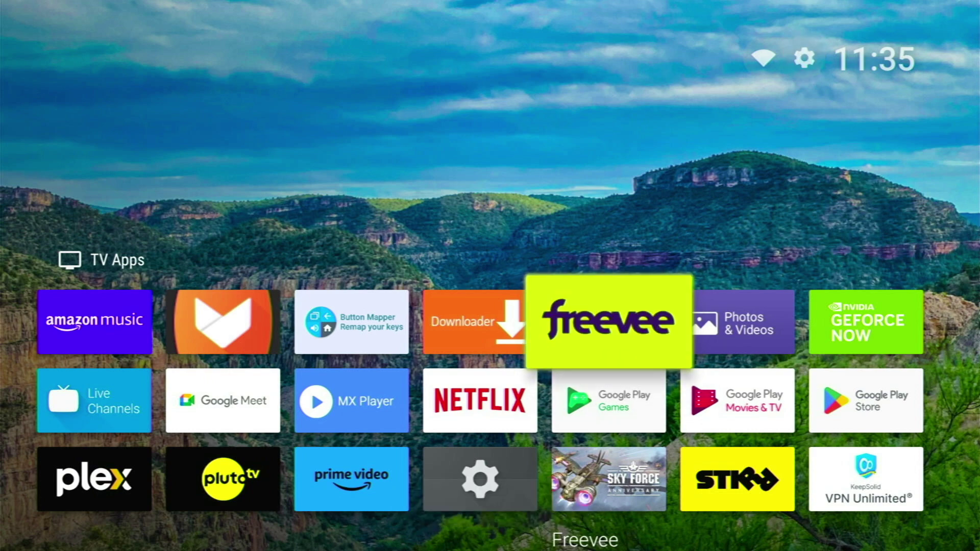
# Step: Browse the home screen's TV Apps and KS Favs rows
pyautogui.press('Left')
pyautogui.press('Left')
pyautogui.press('Left')
pyautogui.press('Left')
pyautogui.press('Down')
pyautogui.press('Down')
pyautogui.press('Down')
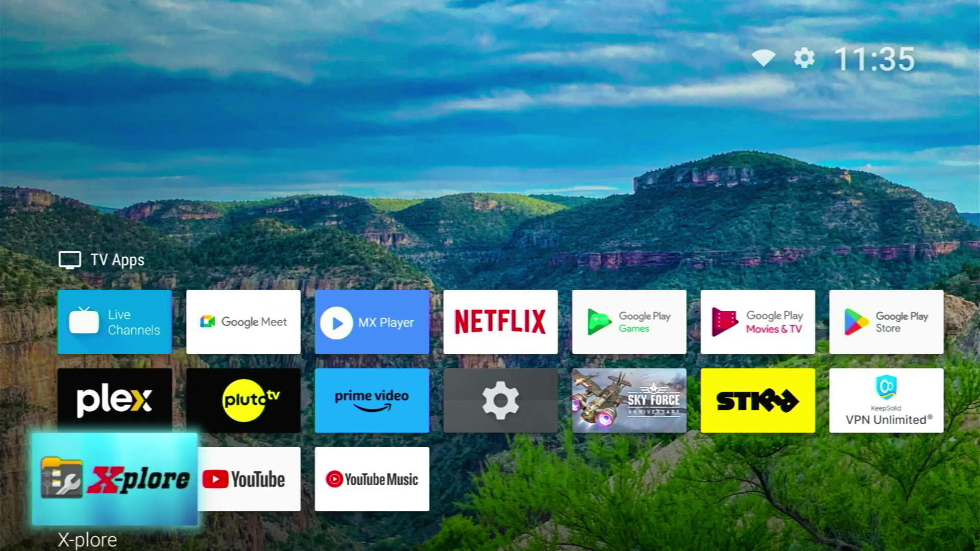
pyautogui.press('Down')
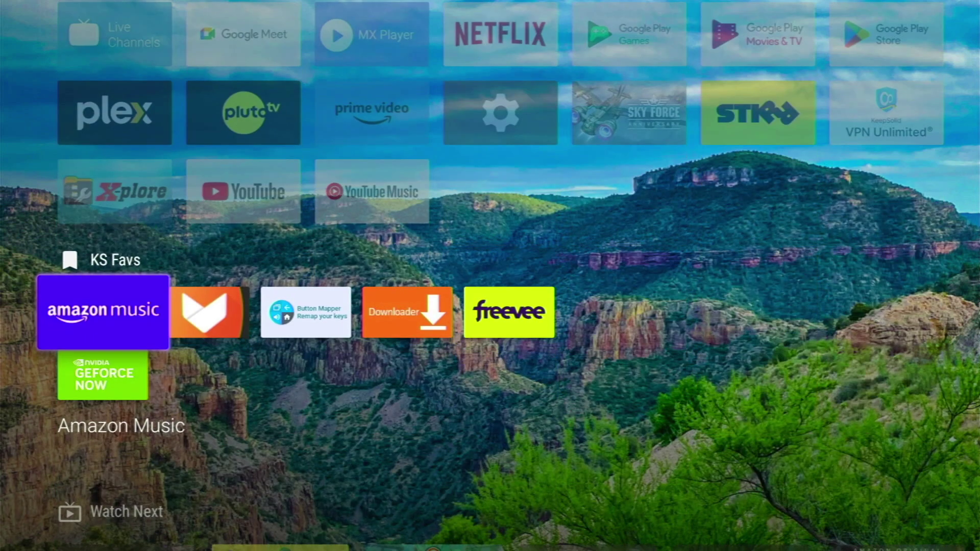
pyautogui.press('Up')
pyautogui.press('Up')
pyautogui.press('Up')
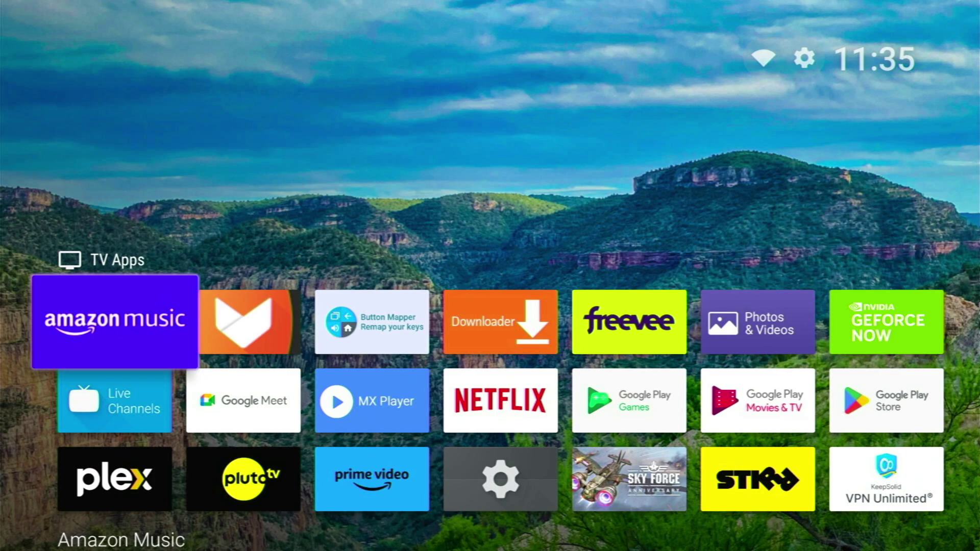